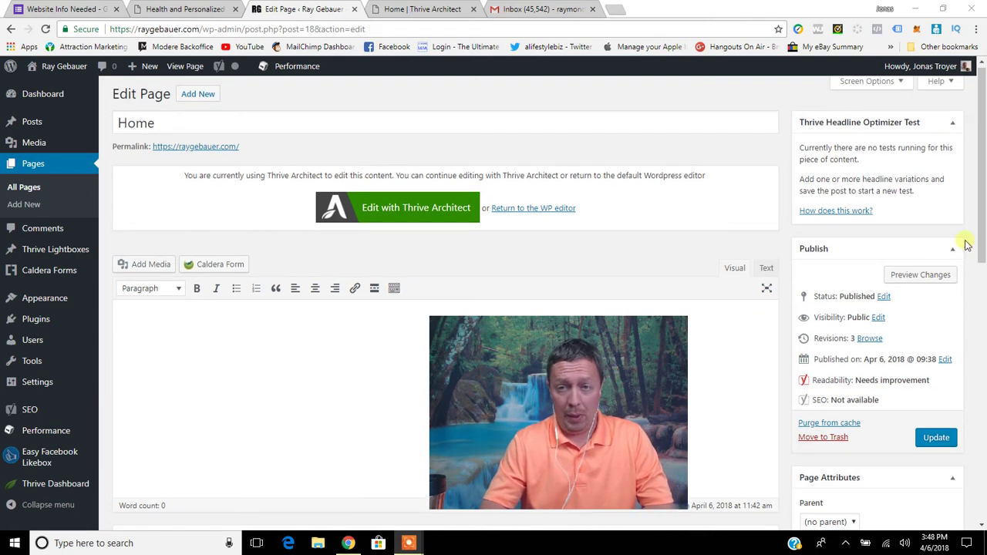
# - Set the Home page's template to No Sidebar in its page attributes
pyautogui.scroll(-4, 793, 260)
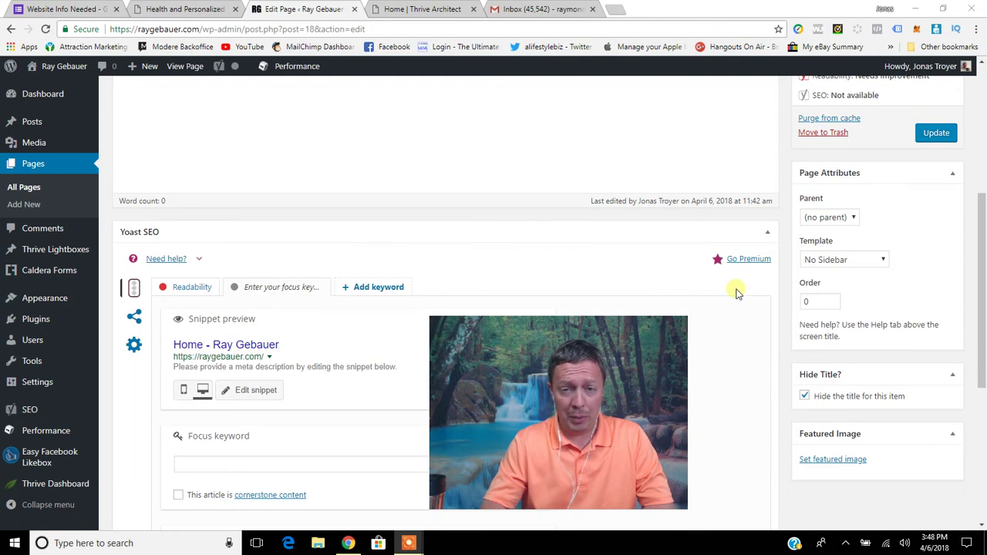
pyautogui.scroll(4, 714, 244)
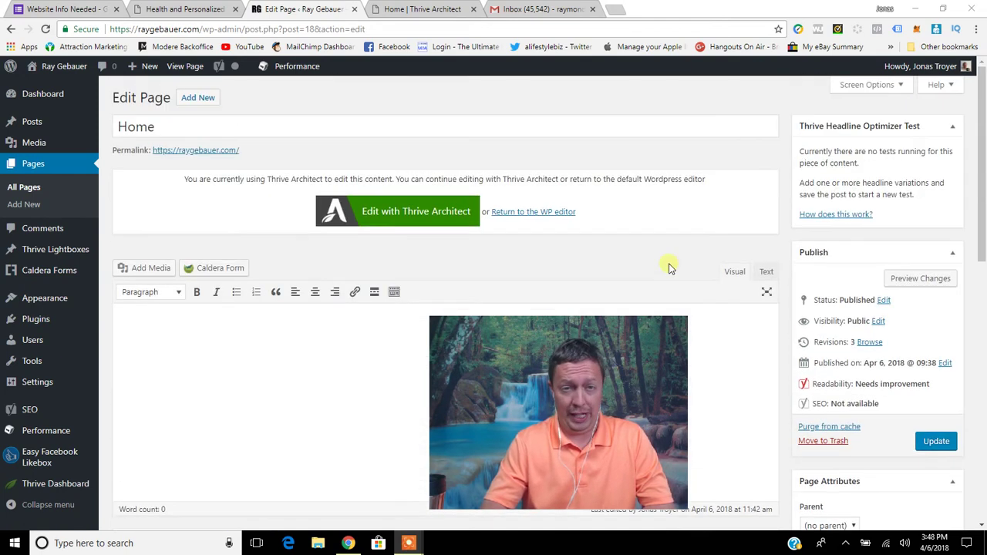
pyautogui.scroll(-1, 714, 283)
pyautogui.scroll(-2, 723, 287)
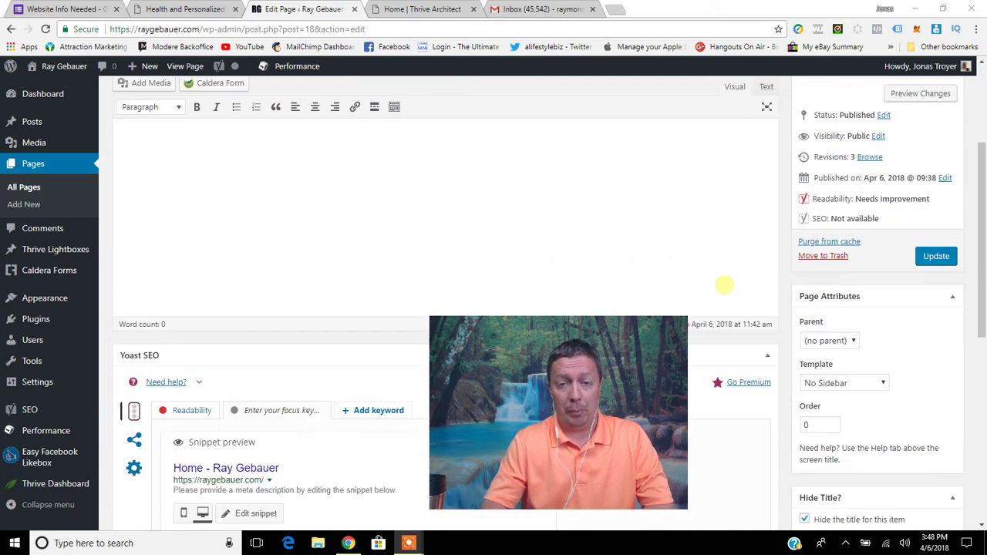
pyautogui.click(851, 384)
pyautogui.click(851, 384)
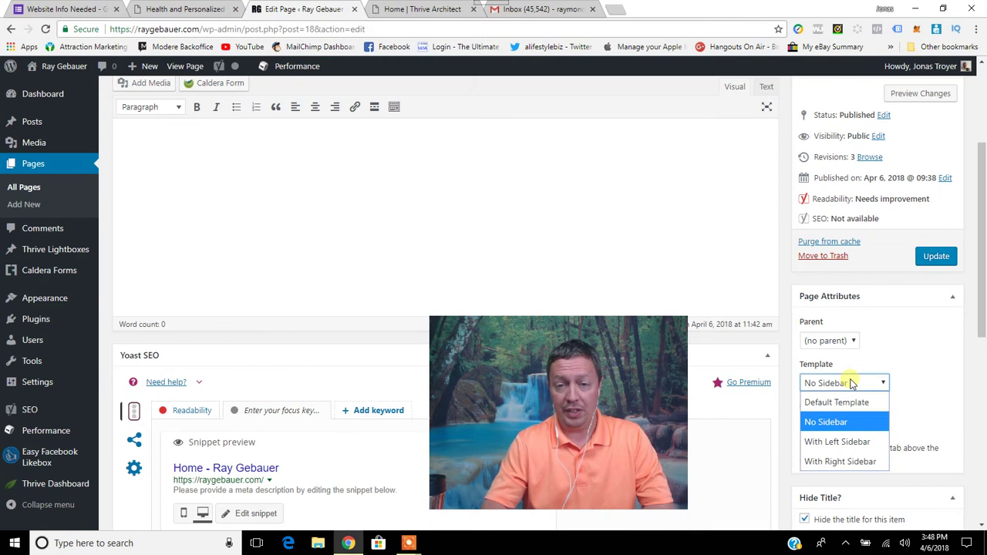
pyautogui.click(839, 423)
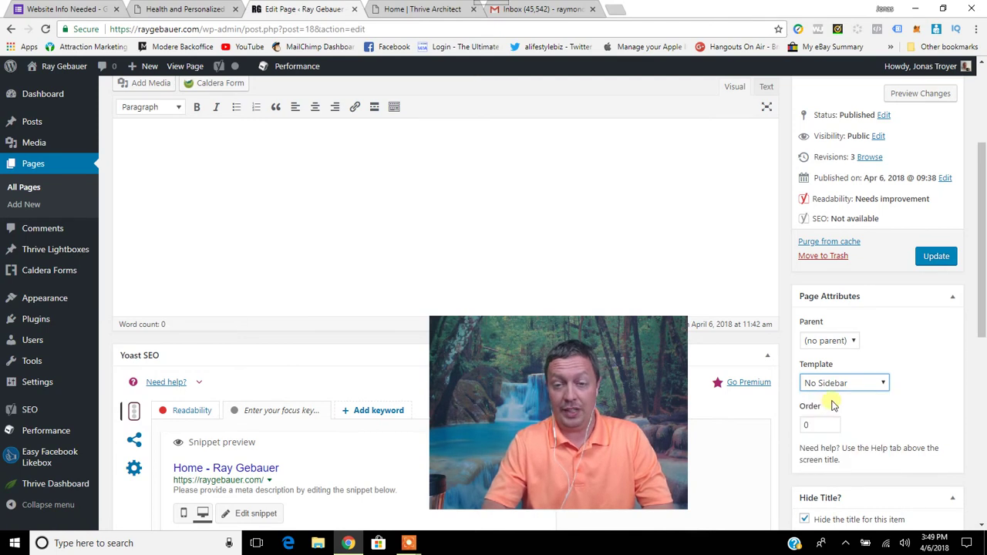
# - Make sure the option to hide the title is enabled for the Home page
pyautogui.scroll(-3, 763, 413)
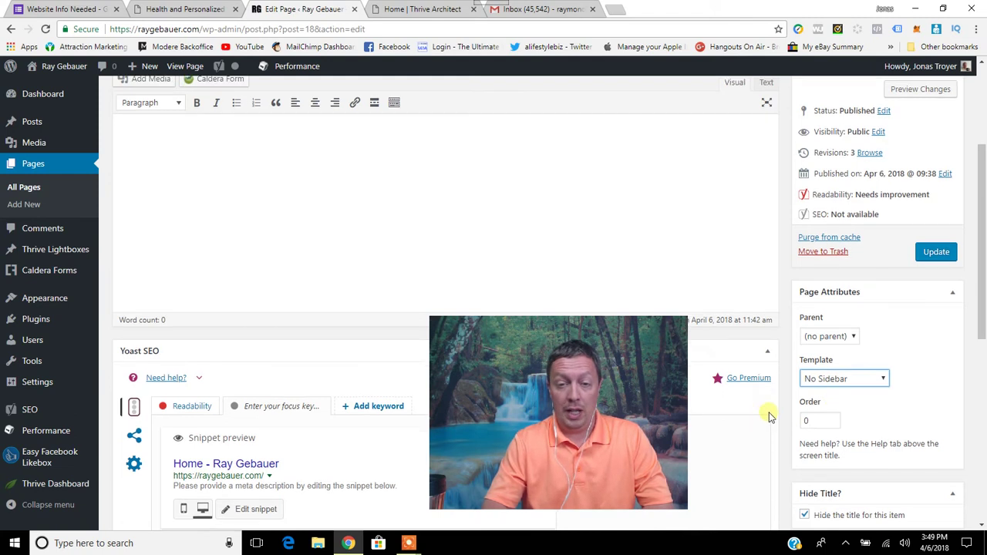
pyautogui.click(802, 280)
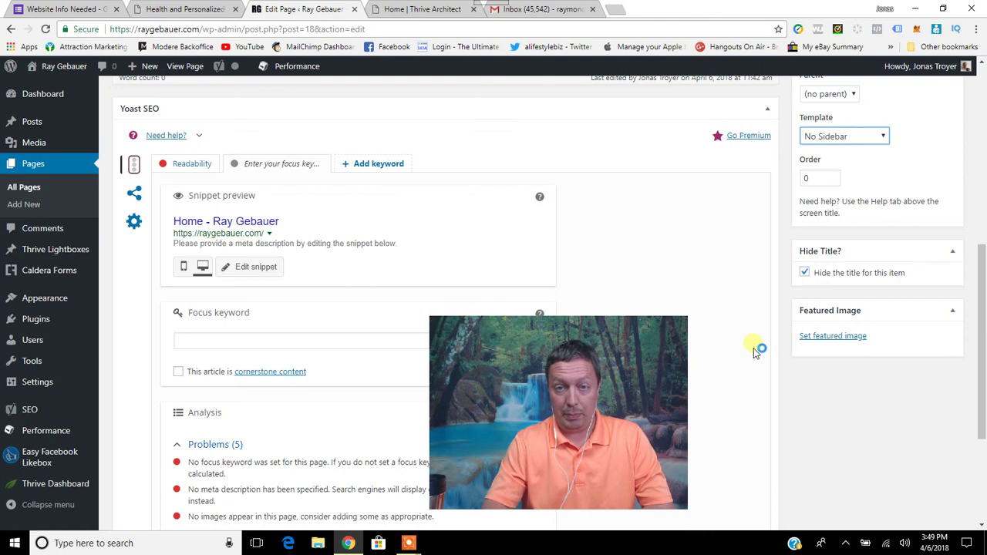
pyautogui.scroll(3, 759, 363)
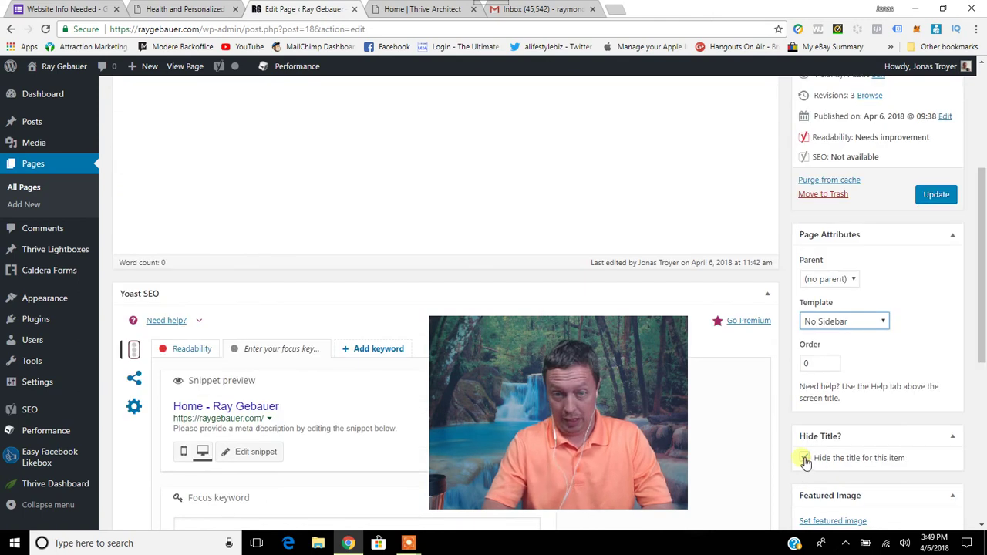
pyautogui.click(802, 459)
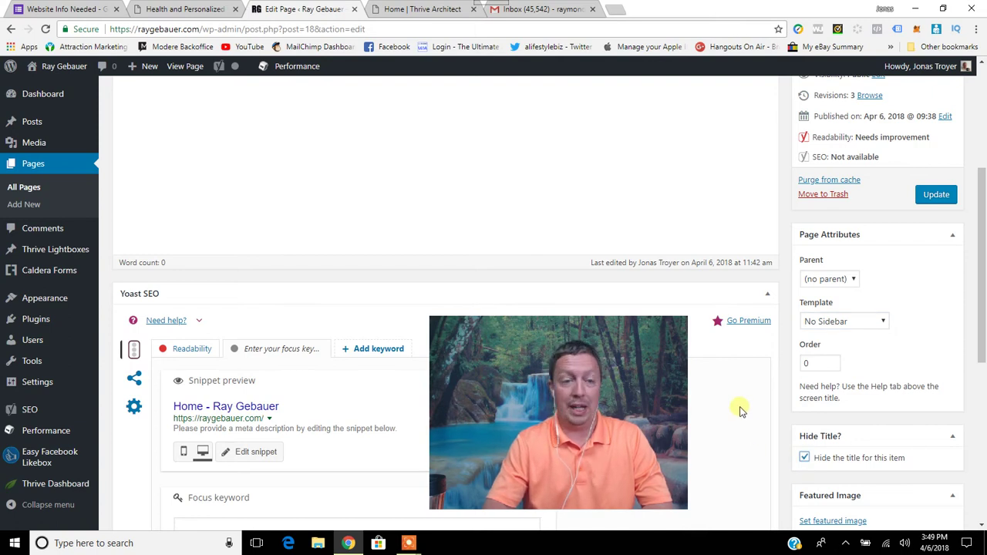
pyautogui.scroll(5, 734, 387)
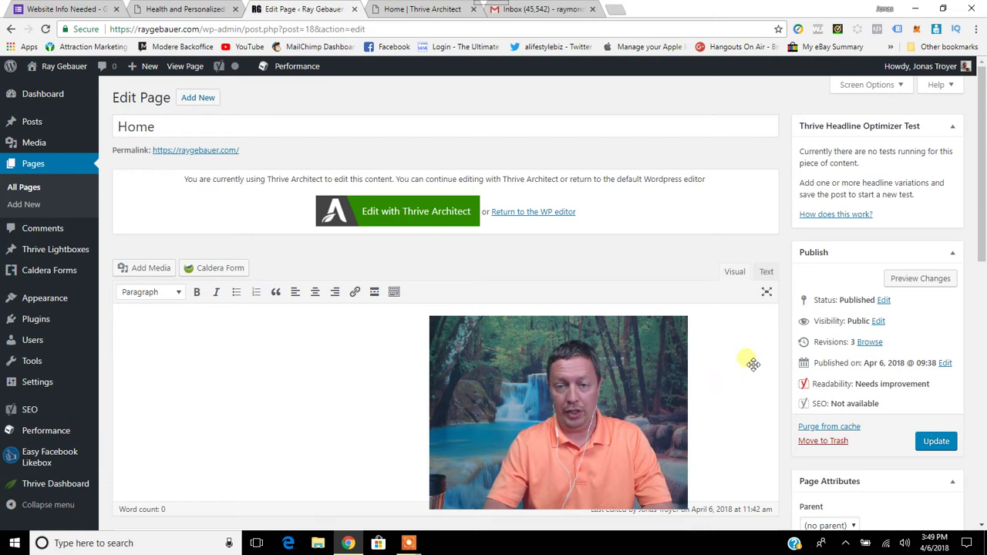
pyautogui.scroll(-4, 752, 364)
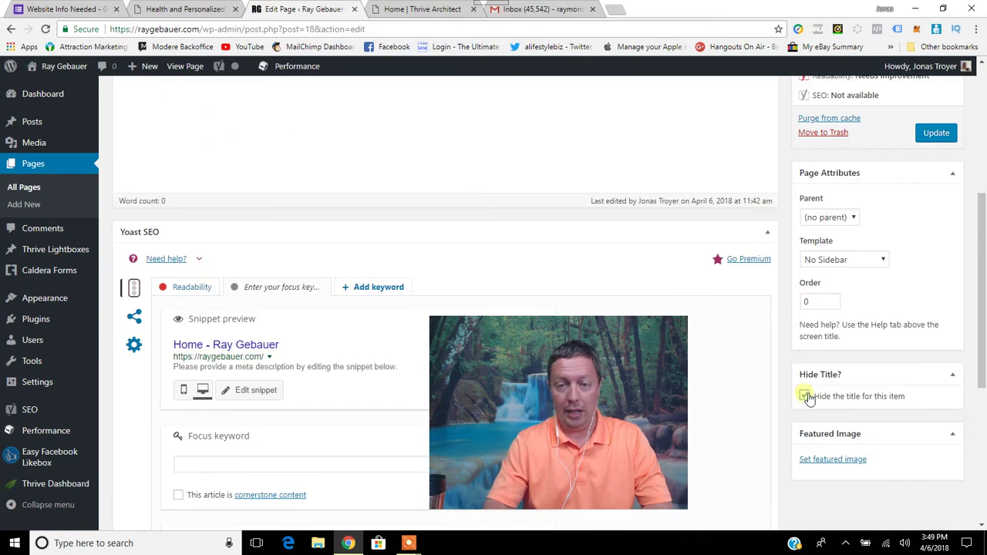
pyautogui.scroll(3, 709, 298)
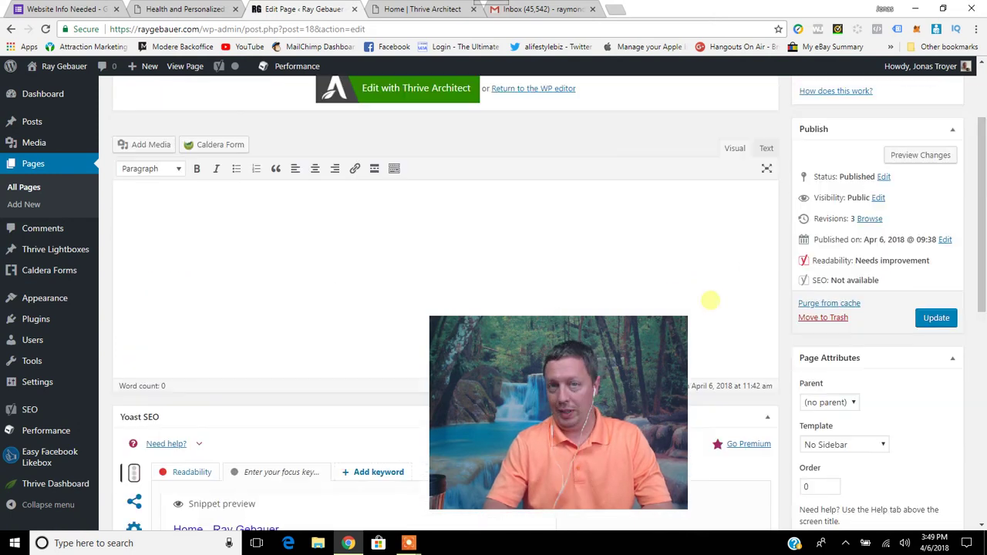
pyautogui.scroll(2, 659, 266)
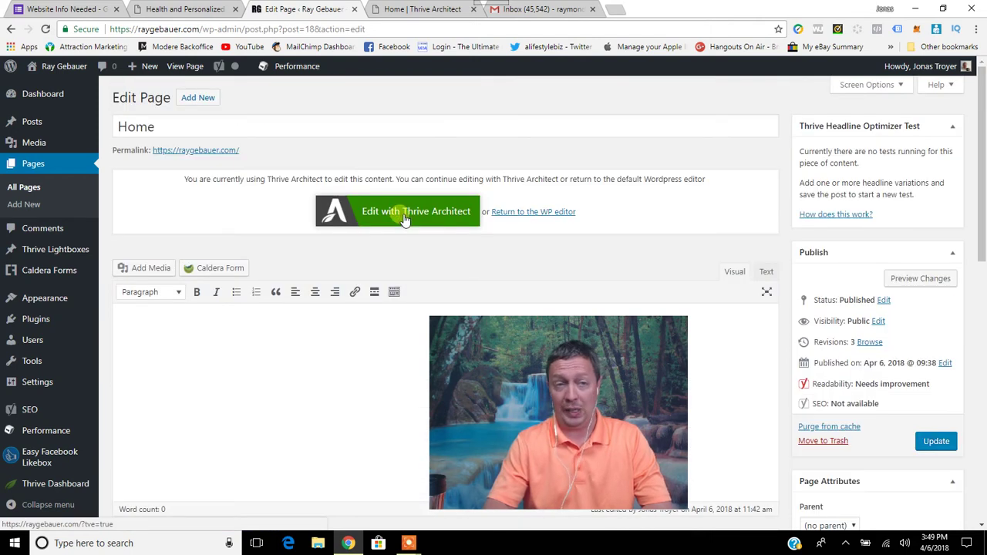
# - Switch to the Home page's Thrive Architect editor and open its settings
pyautogui.click(426, 11)
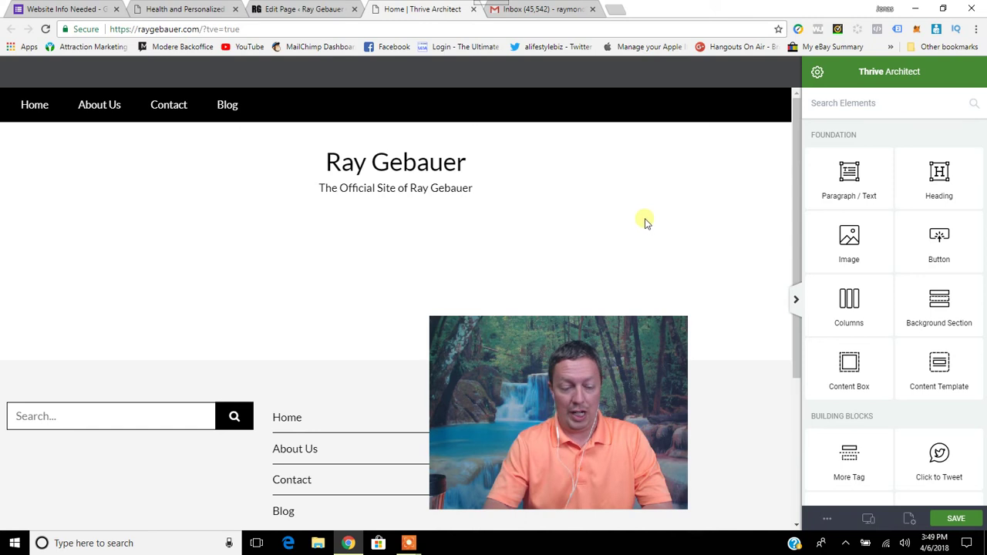
pyautogui.click(817, 72)
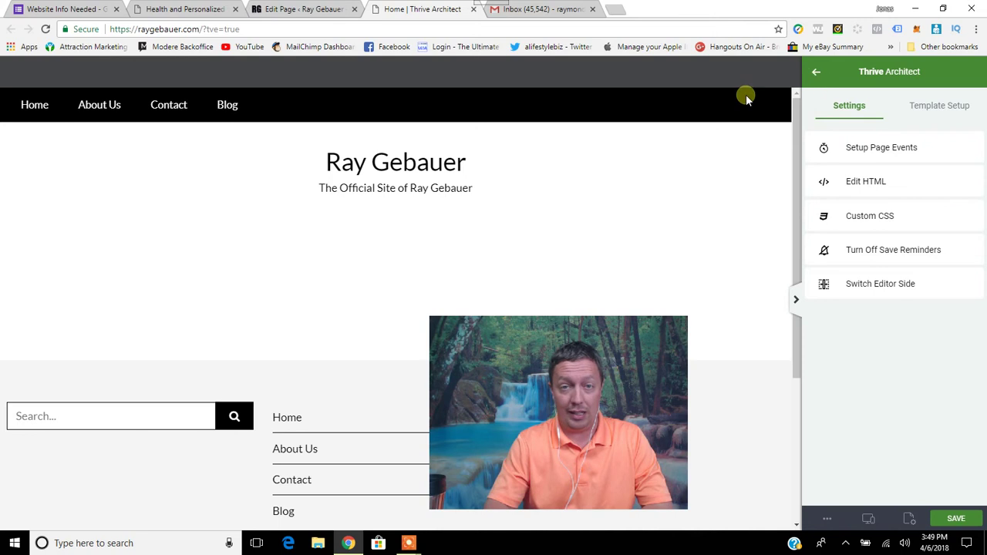
pyautogui.click(817, 72)
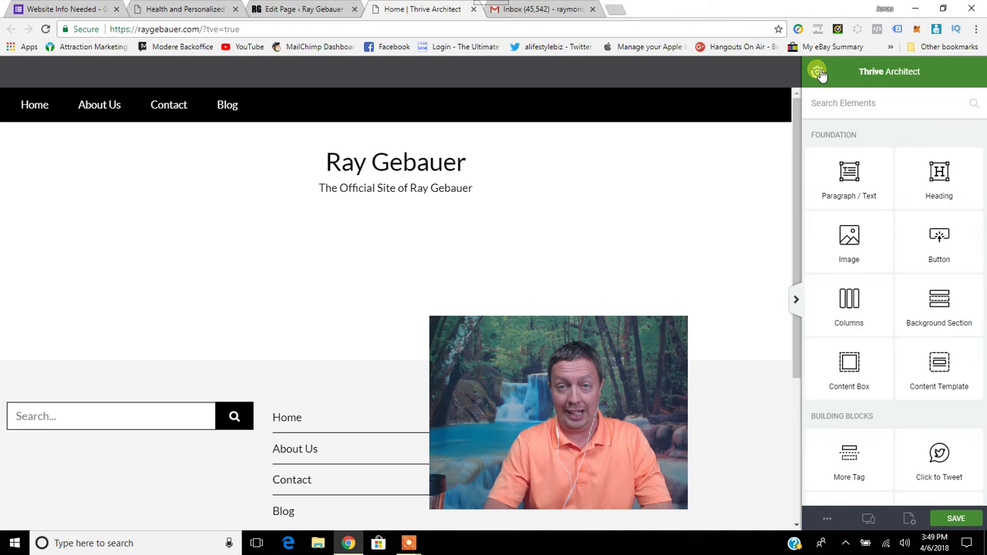
pyautogui.click(818, 72)
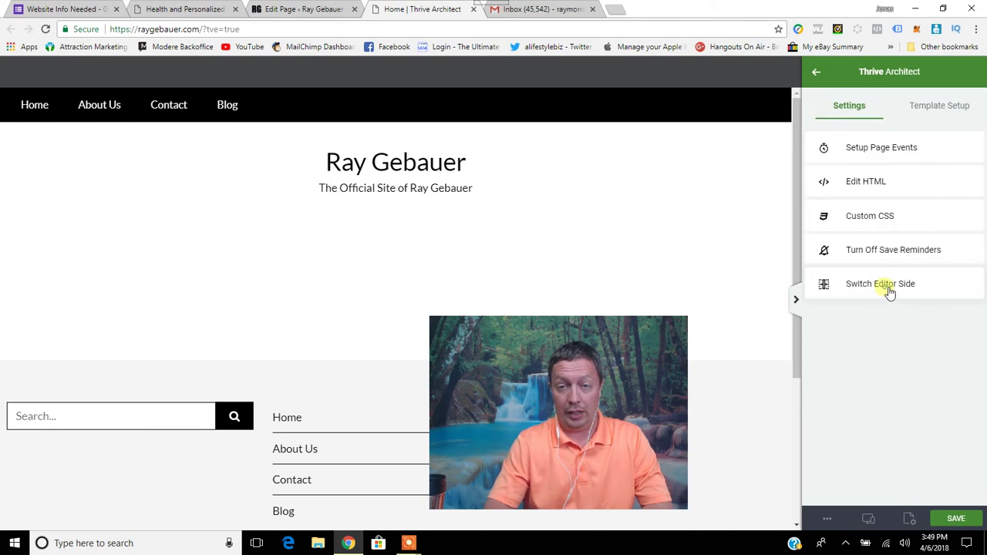
# - Try switching the editor to the opposite side and back, and return to the elements list
pyautogui.click(886, 286)
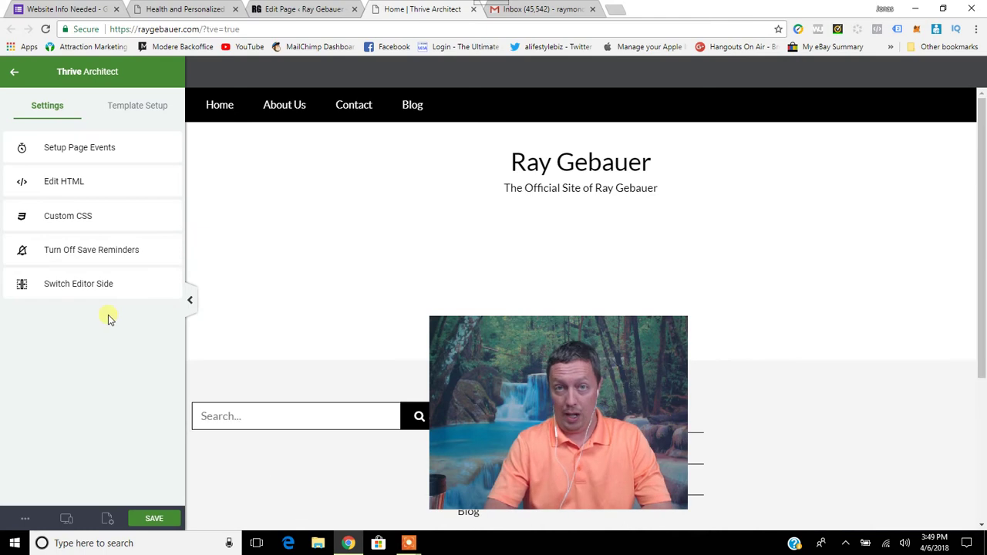
pyautogui.click(71, 287)
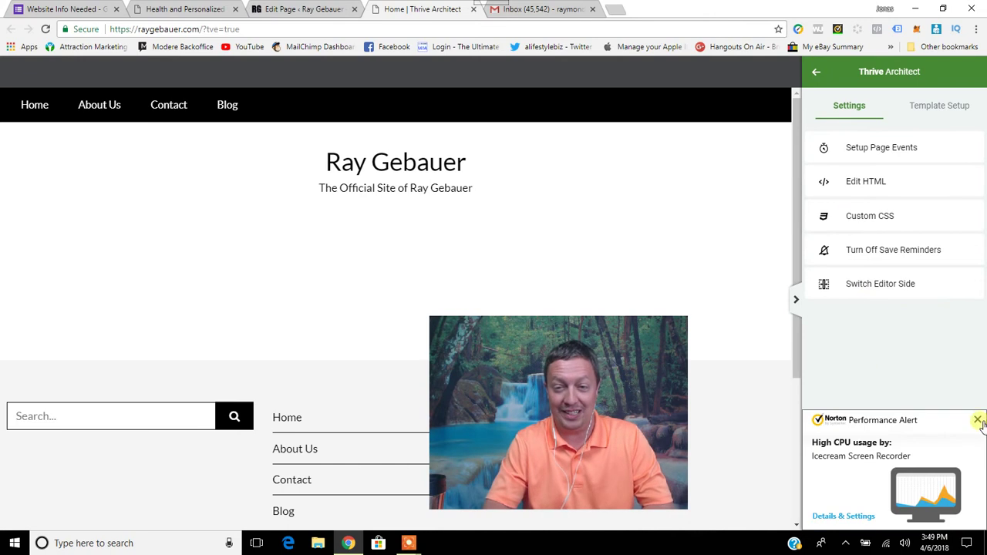
pyautogui.click(978, 420)
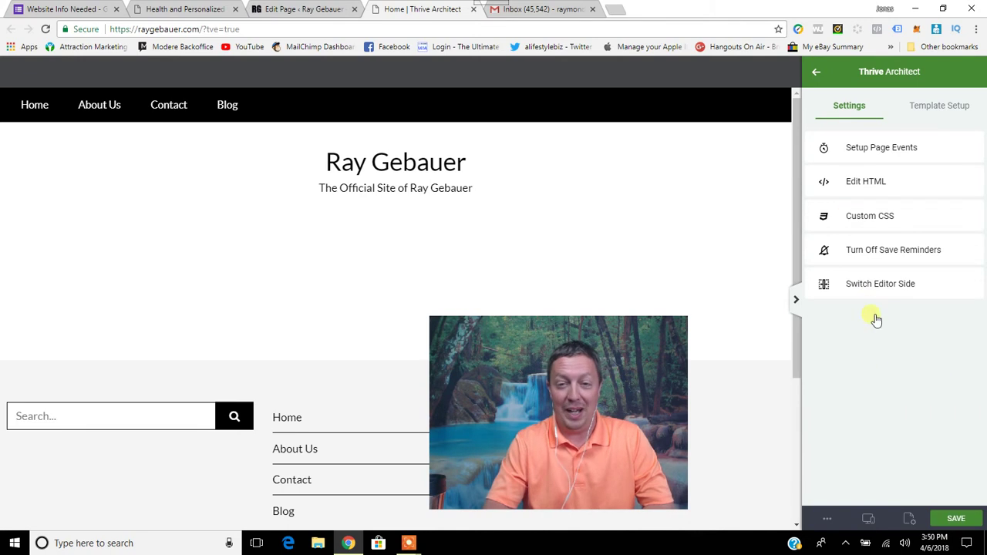
pyautogui.click(817, 73)
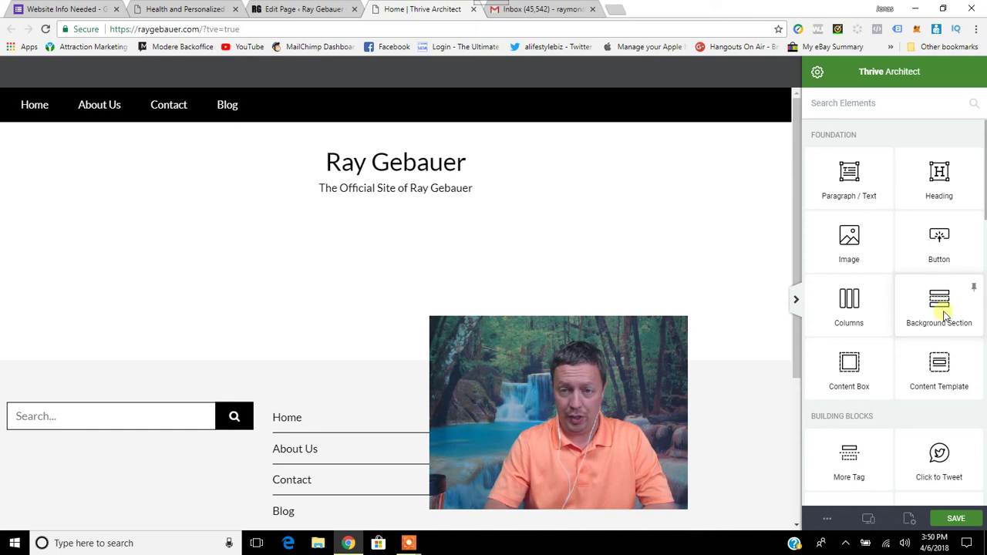
# - Add a Background Section below the site tagline and stretch it to fit the screen width
pyautogui.moveTo(940, 322); pyautogui.dragTo(352, 321)
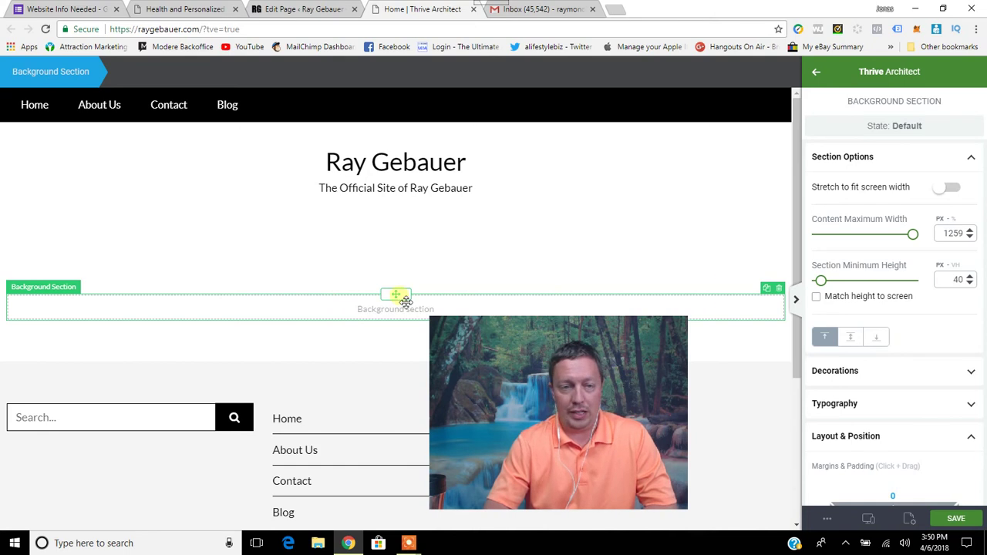
pyautogui.click(964, 190)
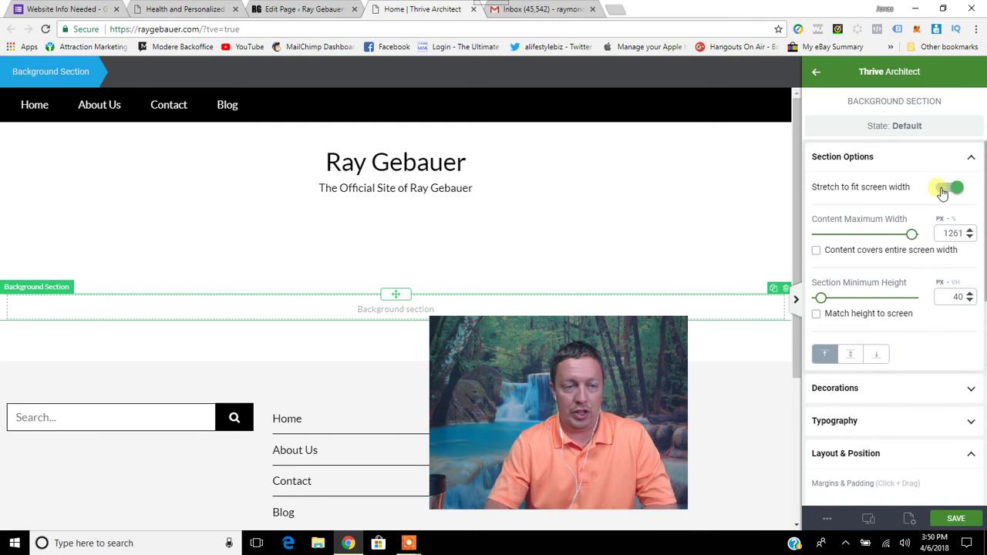
pyautogui.scroll(-3, 881, 259)
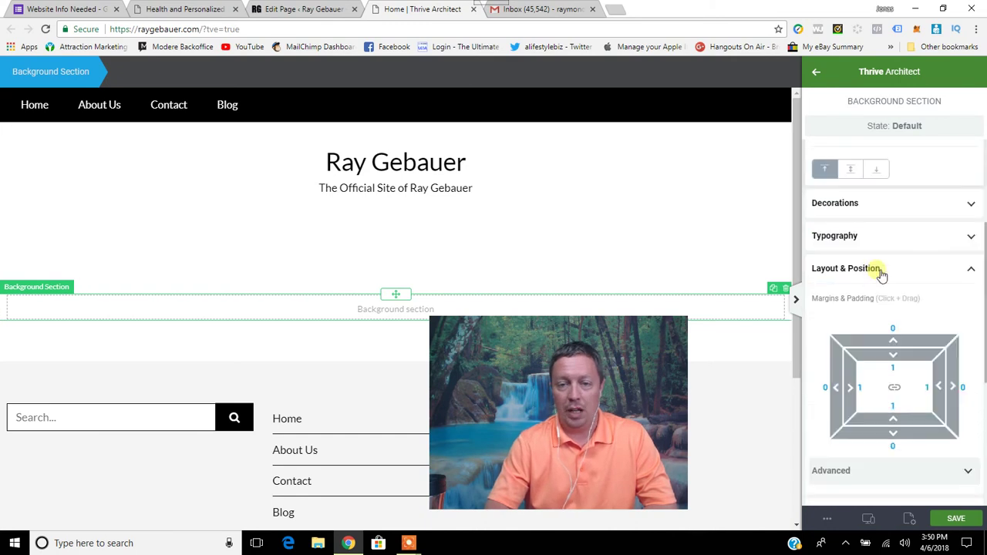
pyautogui.scroll(-4, 848, 282)
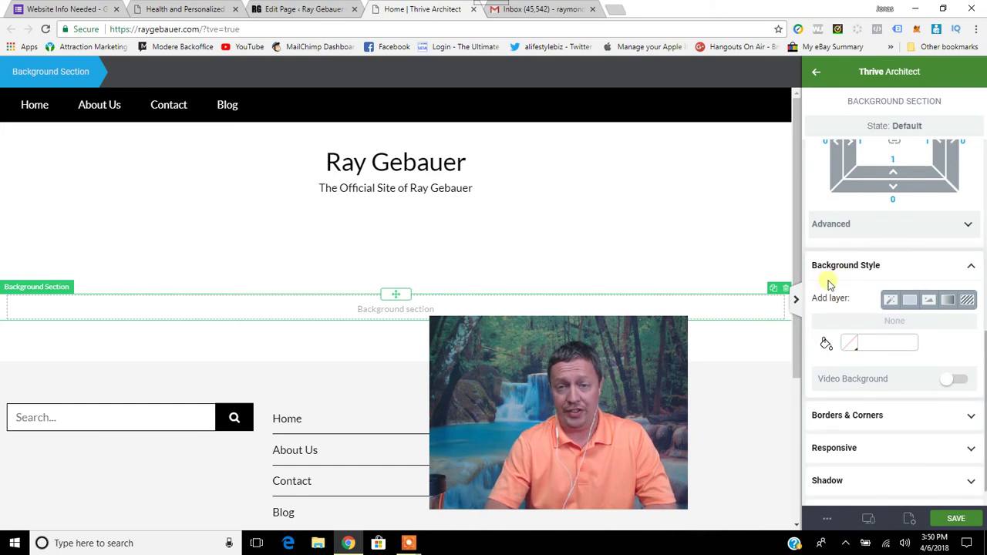
pyautogui.click(909, 300)
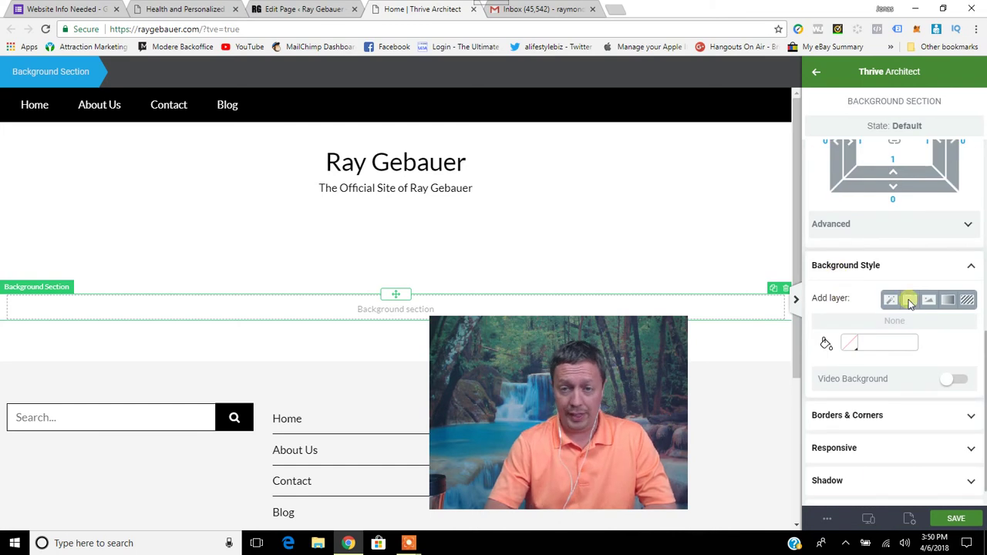
pyautogui.moveTo(887, 316); pyautogui.dragTo(914, 337)
pyautogui.moveTo(829, 356); pyautogui.dragTo(826, 376)
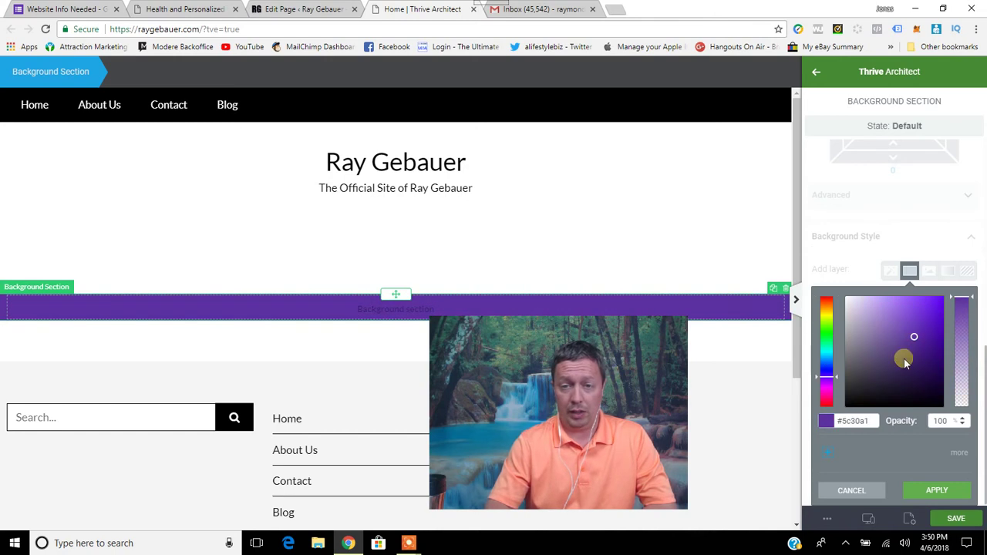
pyautogui.moveTo(916, 343); pyautogui.dragTo(928, 348)
pyautogui.moveTo(827, 375); pyautogui.dragTo(833, 364)
pyautogui.moveTo(874, 316); pyautogui.dragTo(842, 299)
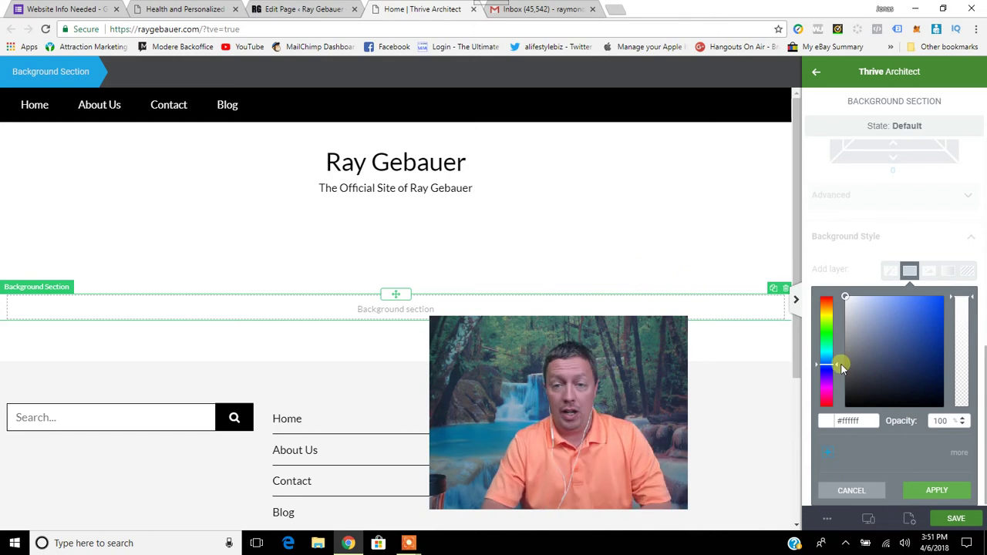
pyautogui.click(851, 490)
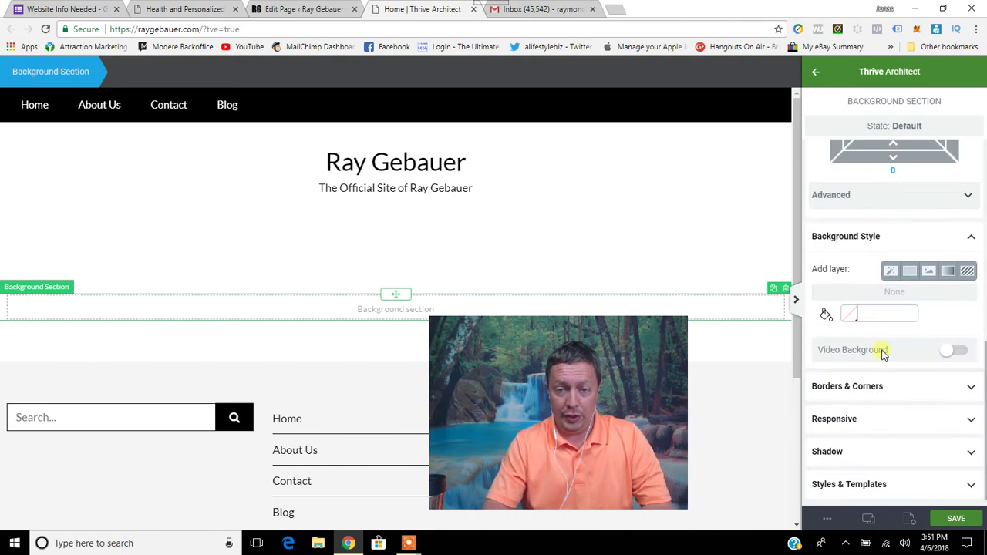
# - Set the section's background colour to white (#ffffff) and apply it
pyautogui.click(849, 313)
pyautogui.moveTo(869, 360); pyautogui.dragTo(843, 293)
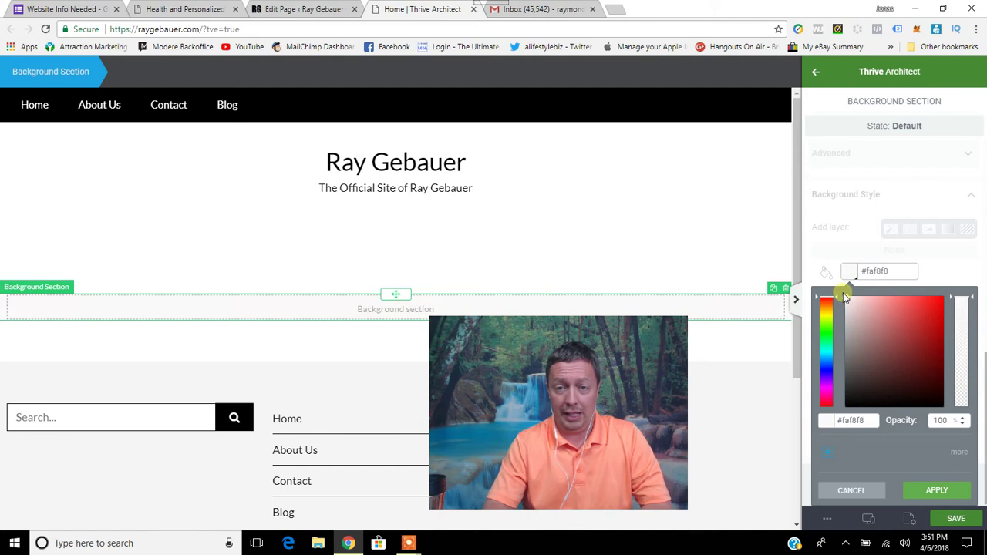
pyautogui.click(929, 490)
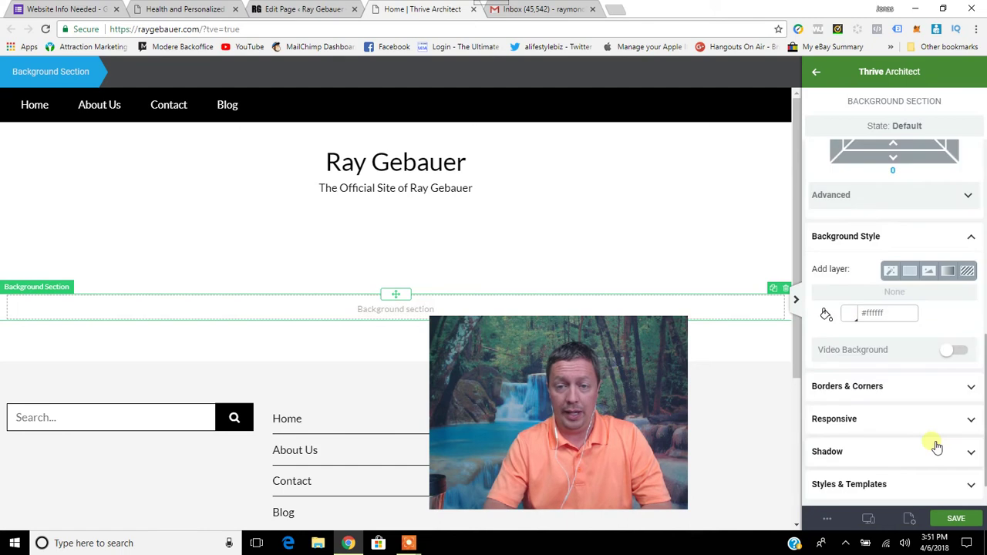
# - Add a linear gradient layer to the section with end colour #920303 and a 12-degree angle, and apply it
pyautogui.click(951, 274)
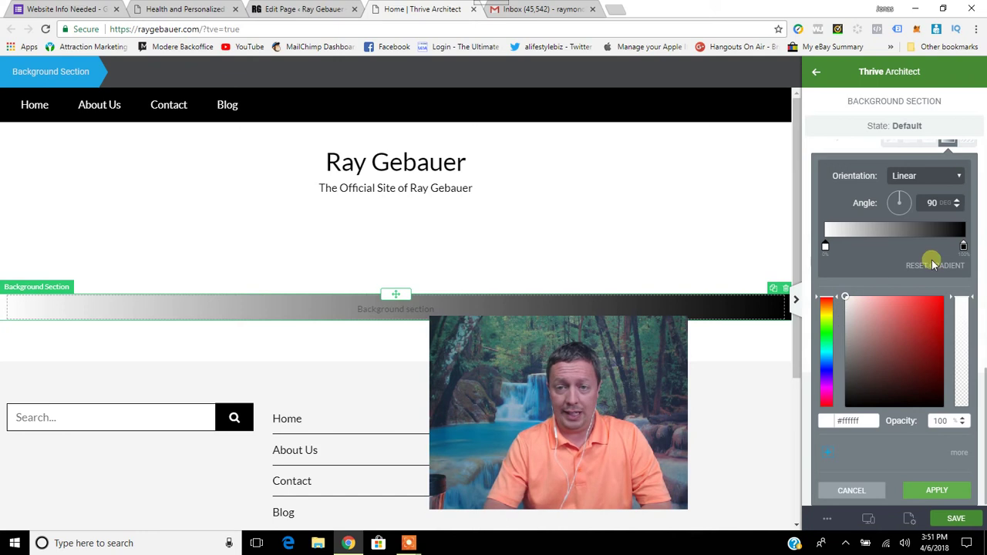
pyautogui.click(965, 246)
pyautogui.click(939, 309)
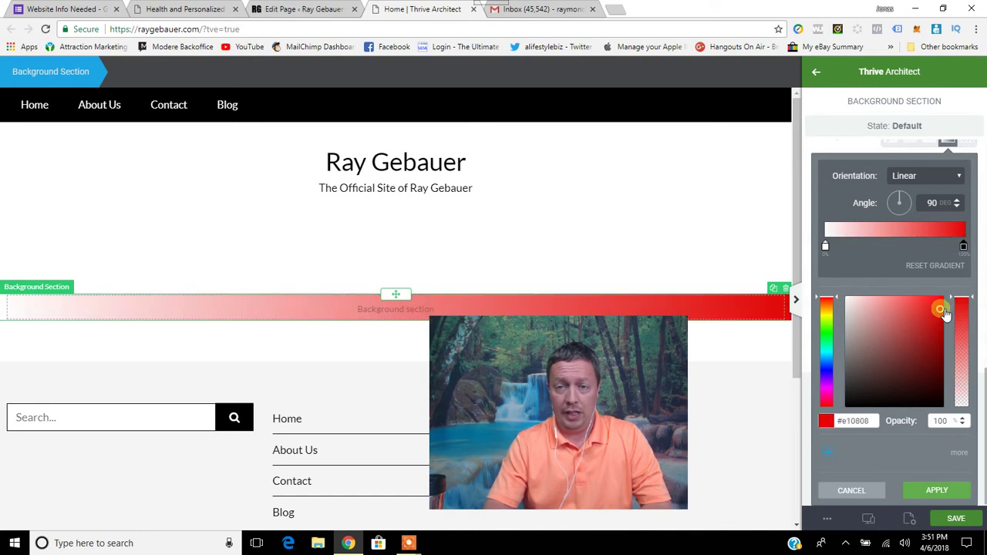
pyautogui.moveTo(944, 308); pyautogui.dragTo(940, 343)
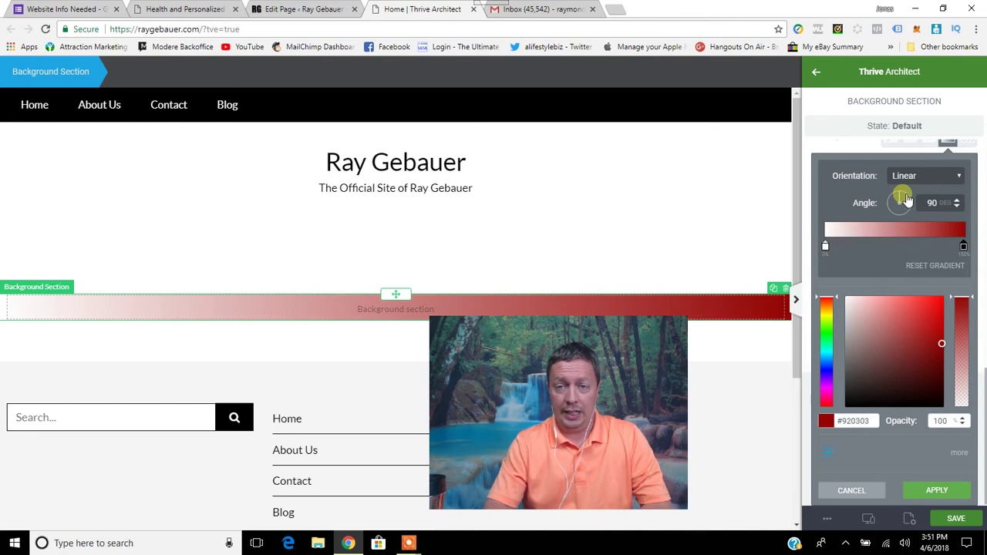
pyautogui.moveTo(912, 202); pyautogui.dragTo(907, 201)
pyautogui.click(938, 496)
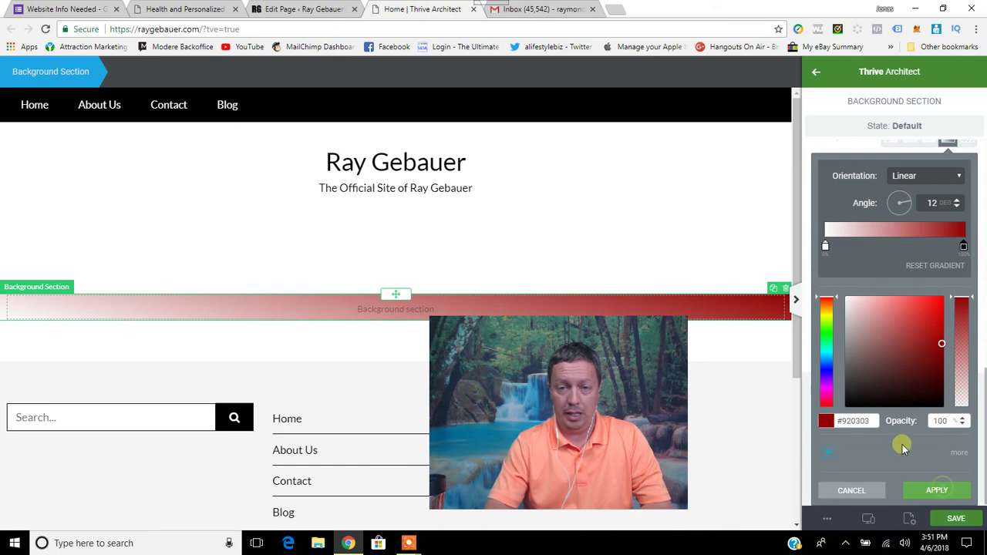
# - Increase the background section's minimum height to 432 px
pyautogui.scroll(5, 855, 289)
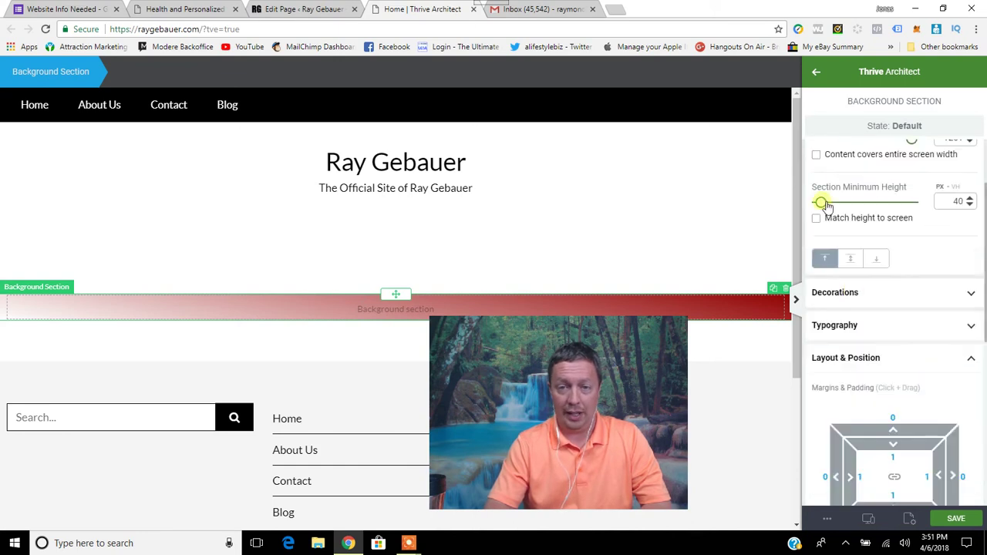
pyautogui.moveTo(821, 201); pyautogui.dragTo(858, 202)
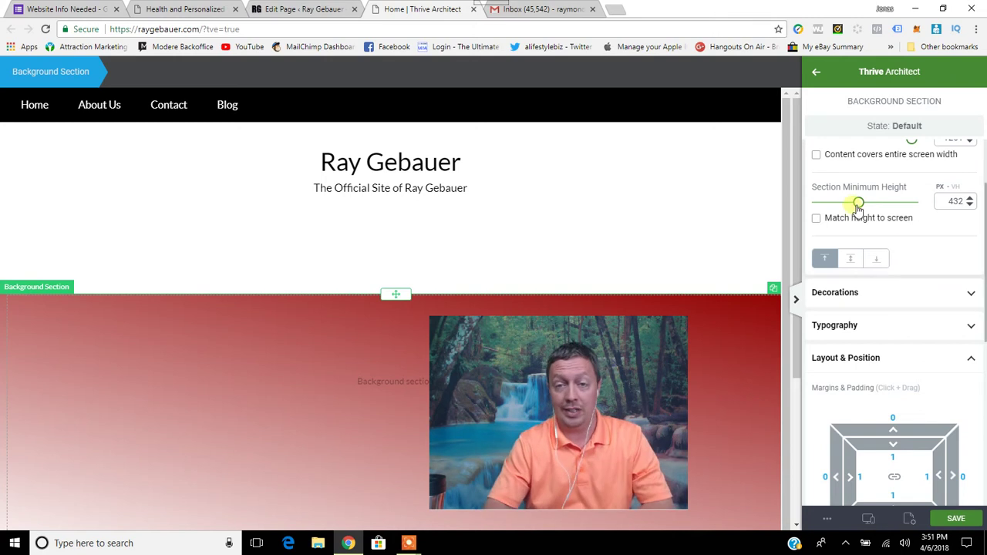
pyautogui.moveTo(592, 400); pyautogui.dragTo(541, 91)
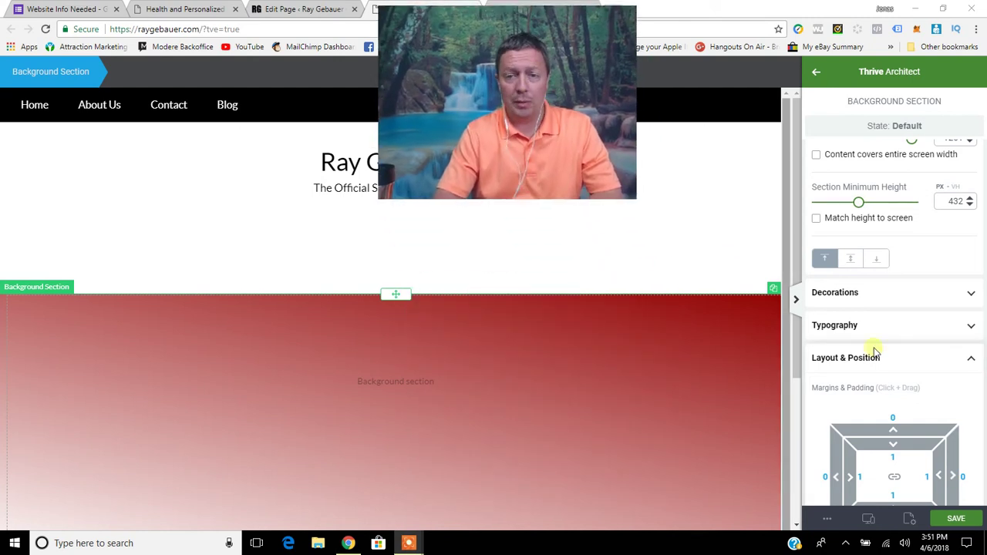
# - Try a 181-degree angle on the section's linear gradient and discard the change
pyautogui.scroll(-3, 873, 347)
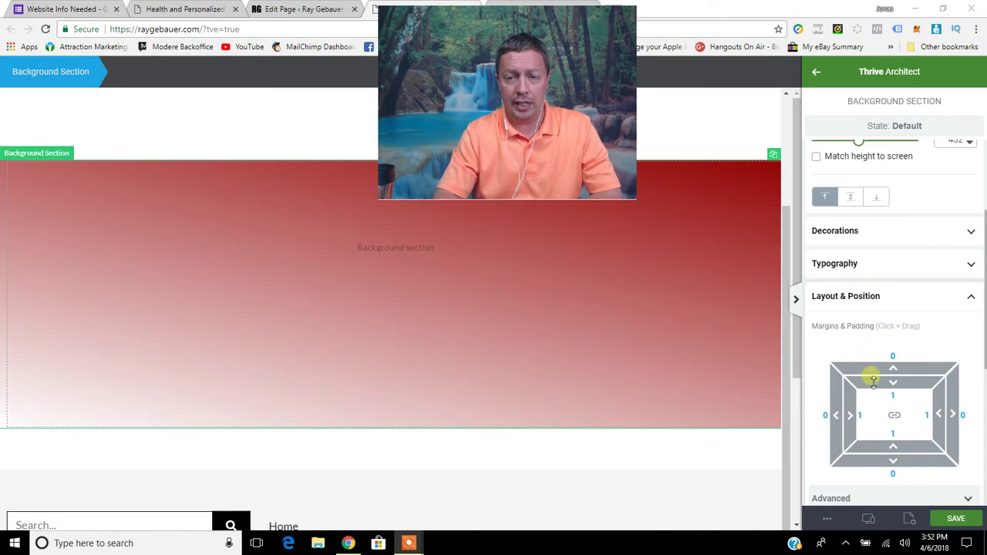
pyautogui.scroll(-3, 874, 380)
pyautogui.click(822, 354)
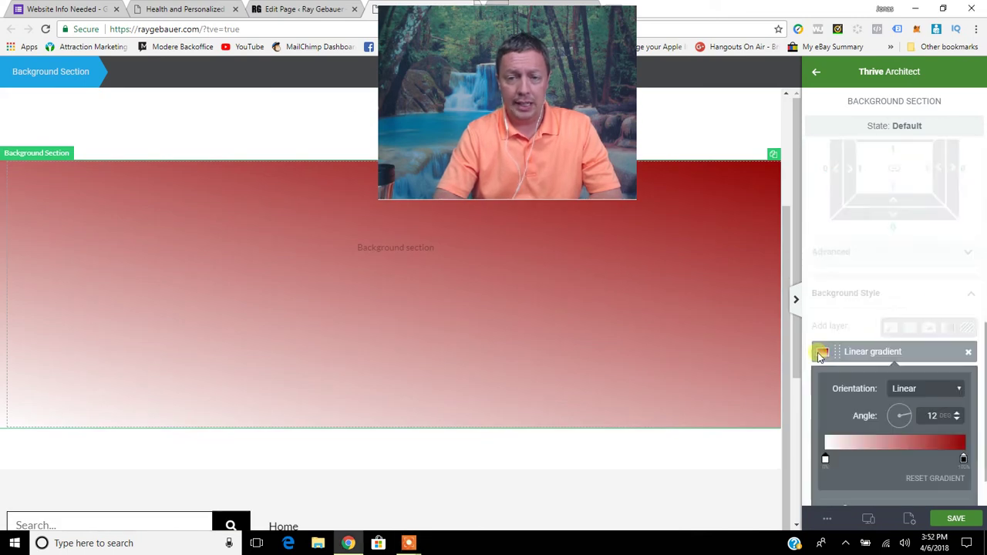
pyautogui.moveTo(916, 208); pyautogui.dragTo(886, 205)
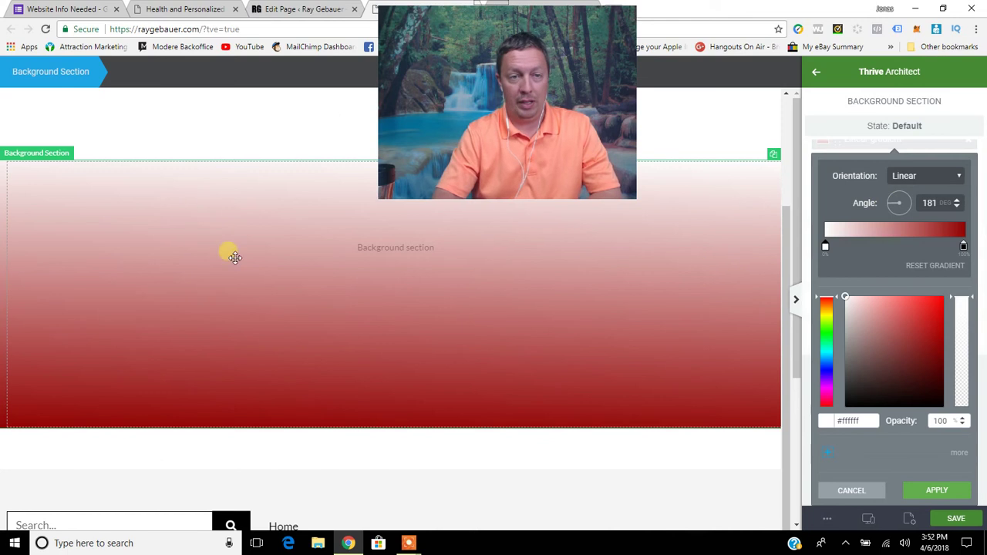
pyautogui.scroll(2, 252, 269)
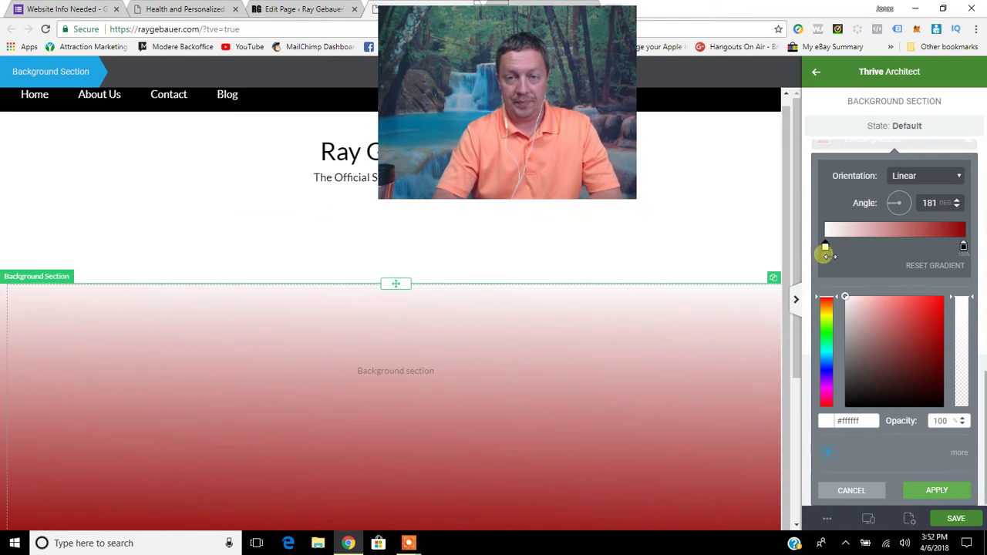
pyautogui.moveTo(828, 254)
pyautogui.mouseDown()
pyautogui.moveTo(873, 263)
pyautogui.moveTo(822, 254)
pyautogui.mouseUp()
pyautogui.click(853, 494)
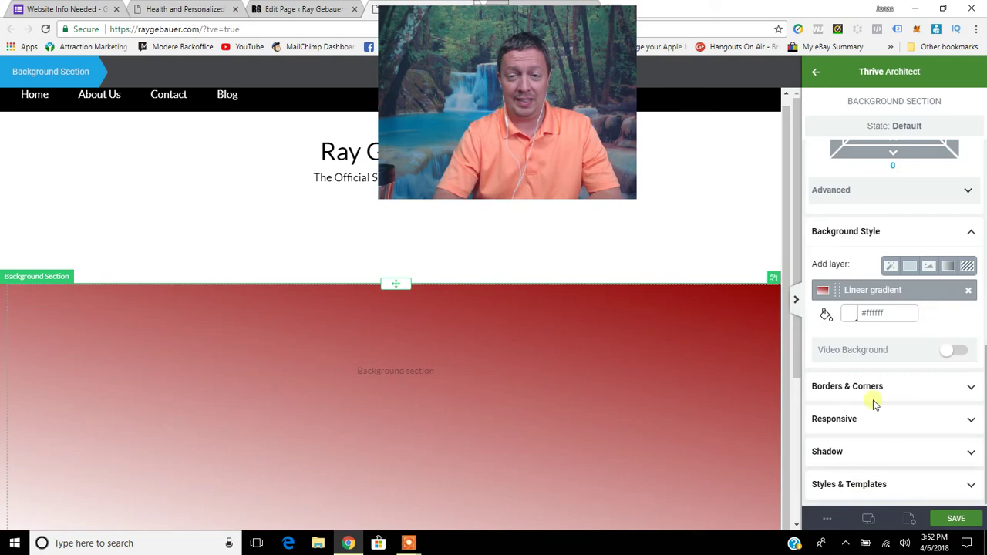
# - Remove the linear gradient layer from the background section
pyautogui.click(969, 290)
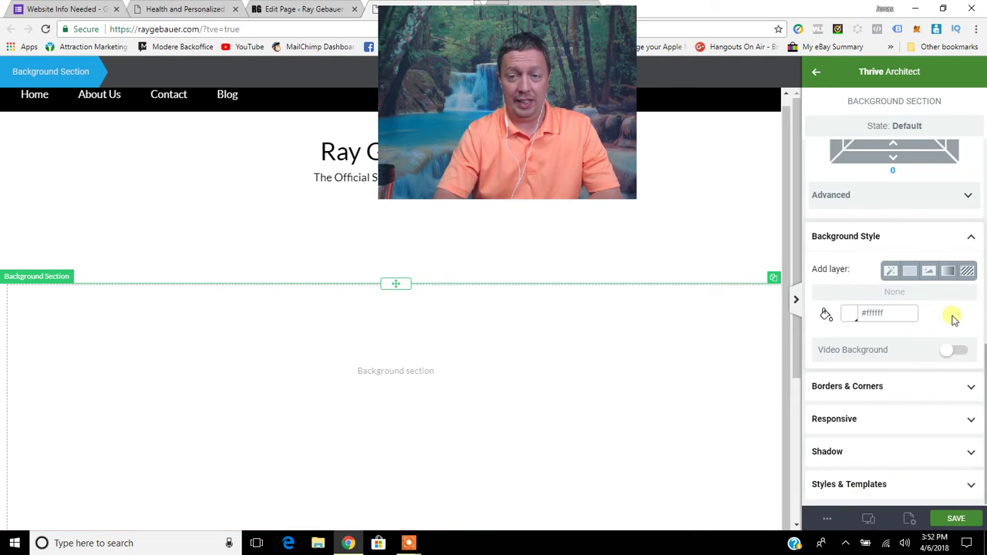
pyautogui.click(929, 273)
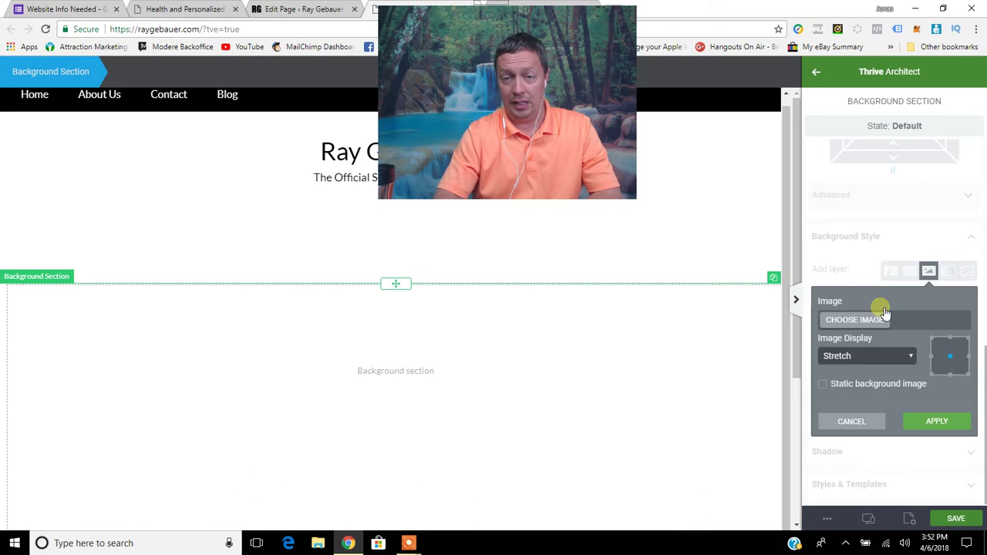
pyautogui.click(953, 359)
pyautogui.click(959, 380)
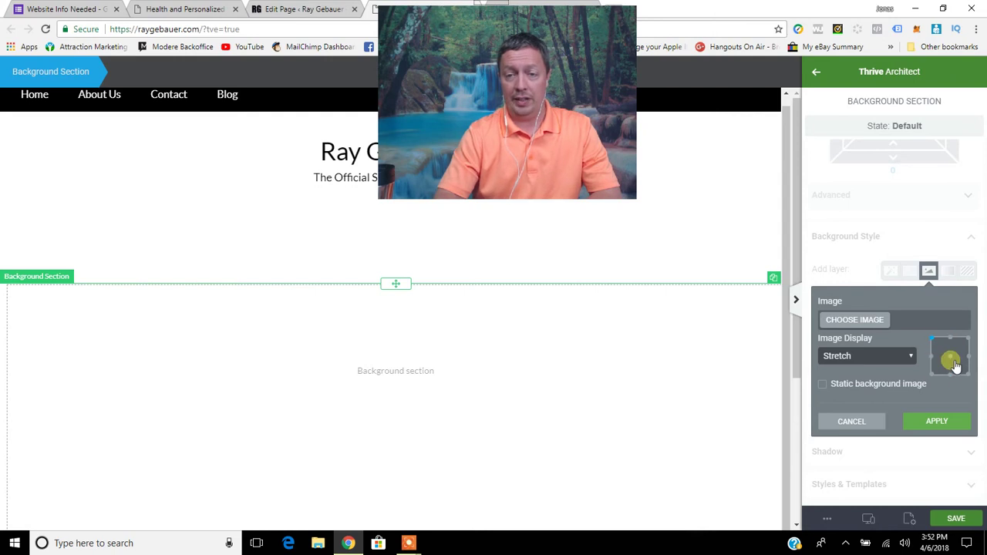
pyautogui.click(950, 358)
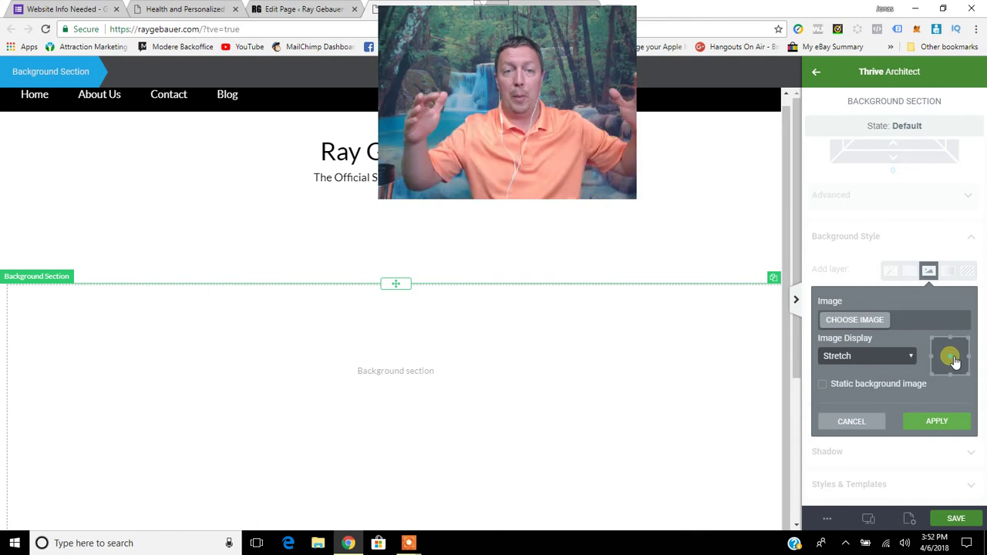
pyautogui.click(871, 324)
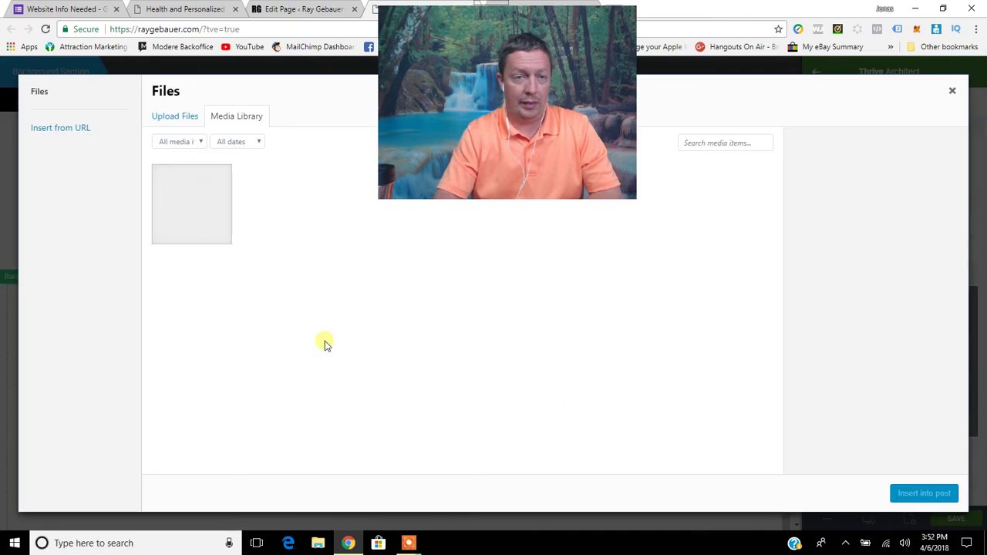
pyautogui.click(183, 116)
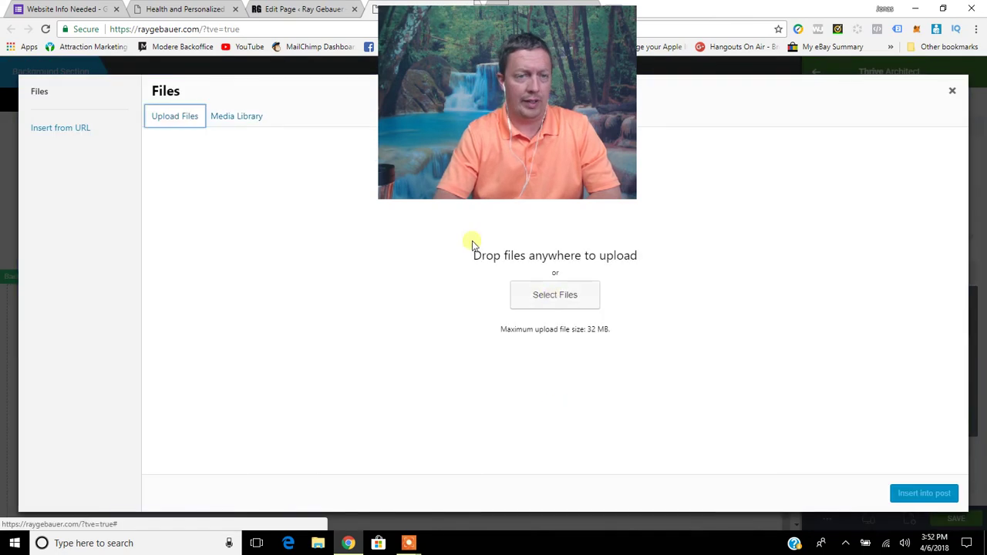
pyautogui.click(555, 297)
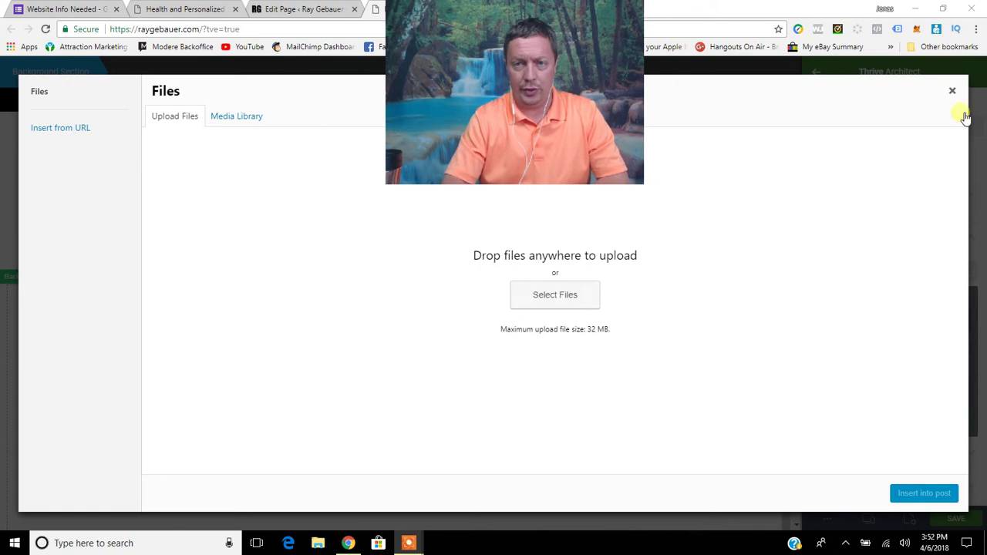
pyautogui.click(952, 91)
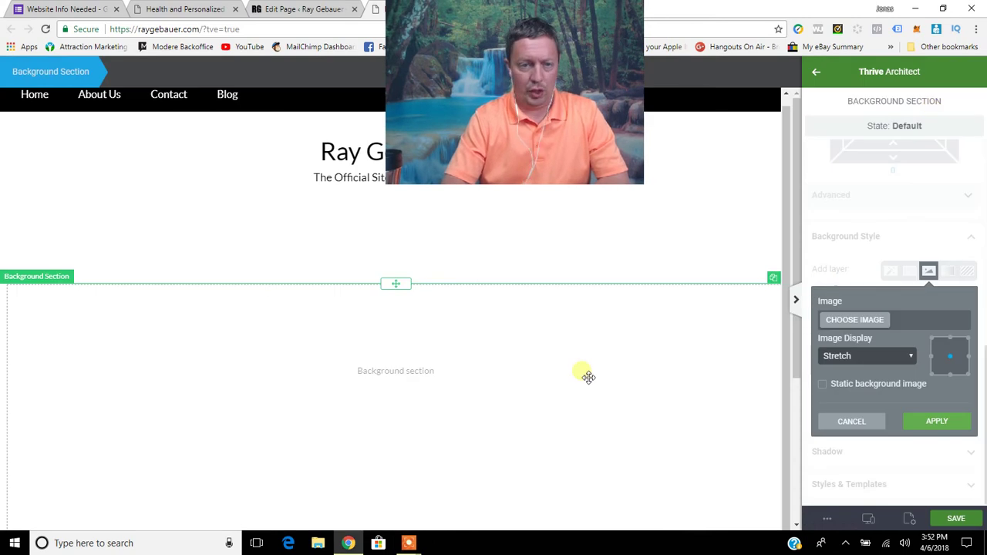
pyautogui.click(851, 421)
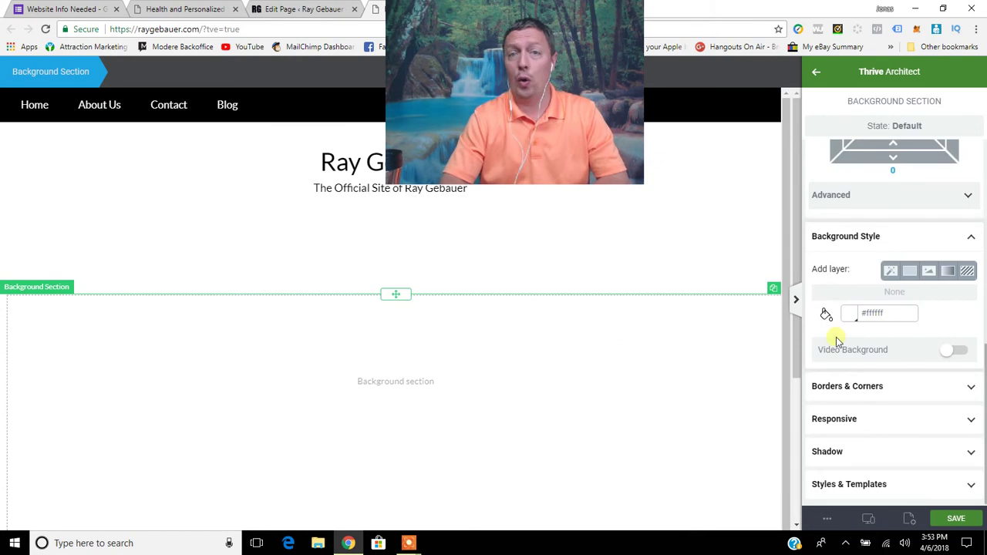
# - Start an image layer for the section and upload the "child theme" PNG from the Websites folder on the desktop
pyautogui.click(929, 273)
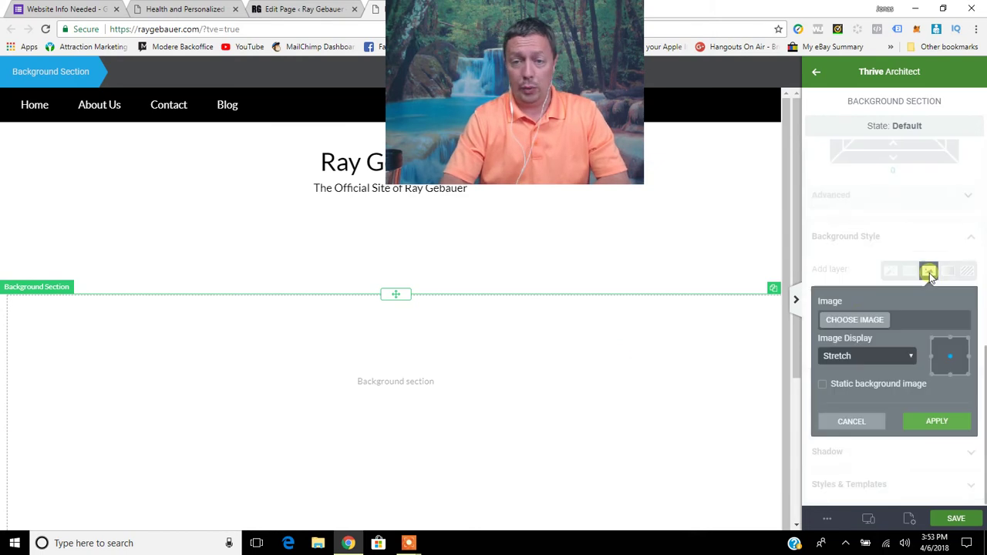
pyautogui.click(855, 319)
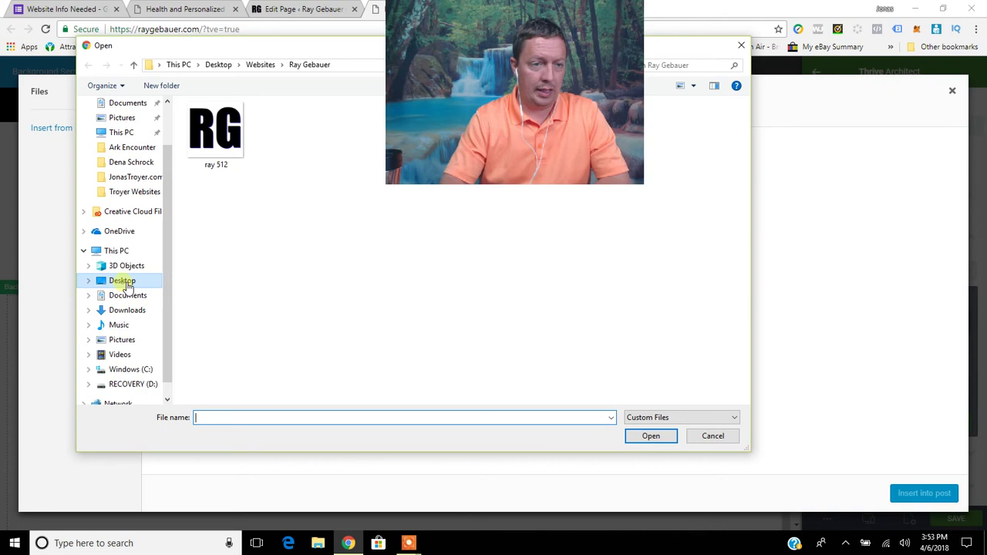
pyautogui.click(122, 281)
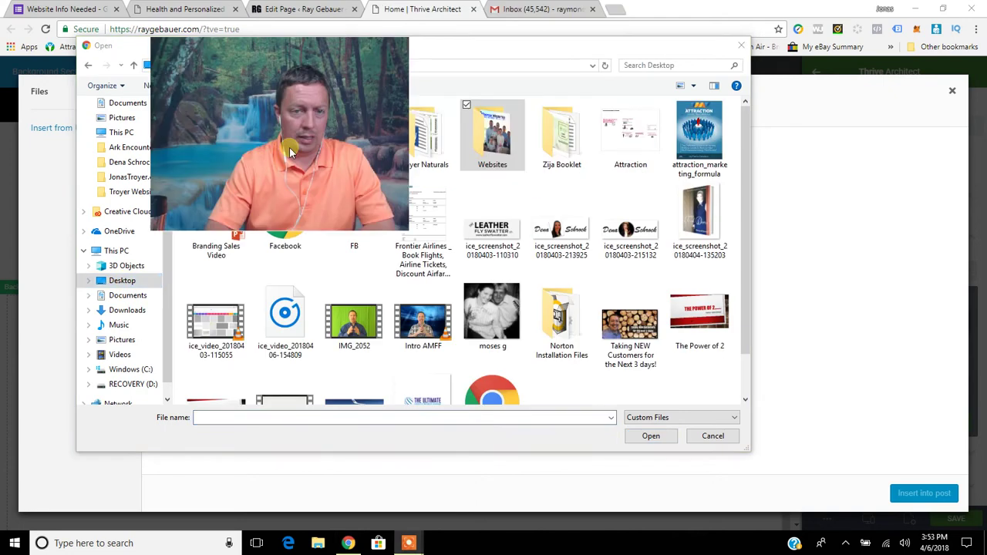
pyautogui.doubleClick(500, 150)
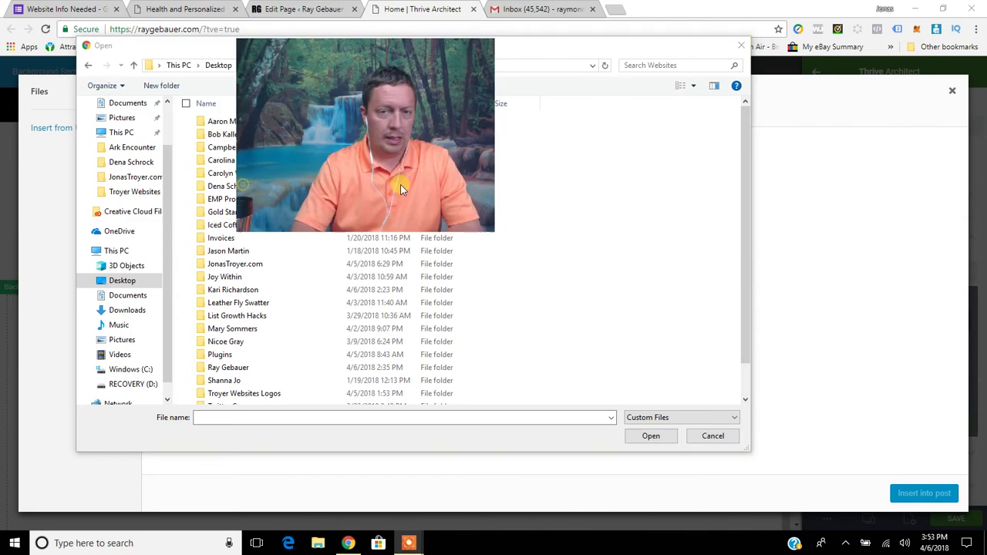
pyautogui.scroll(-1, 308, 347)
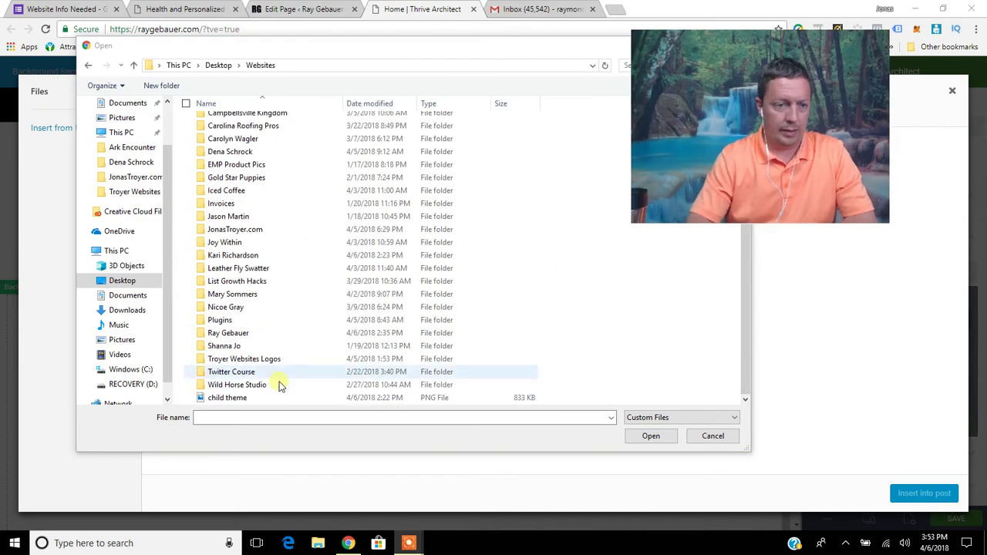
pyautogui.click(269, 398)
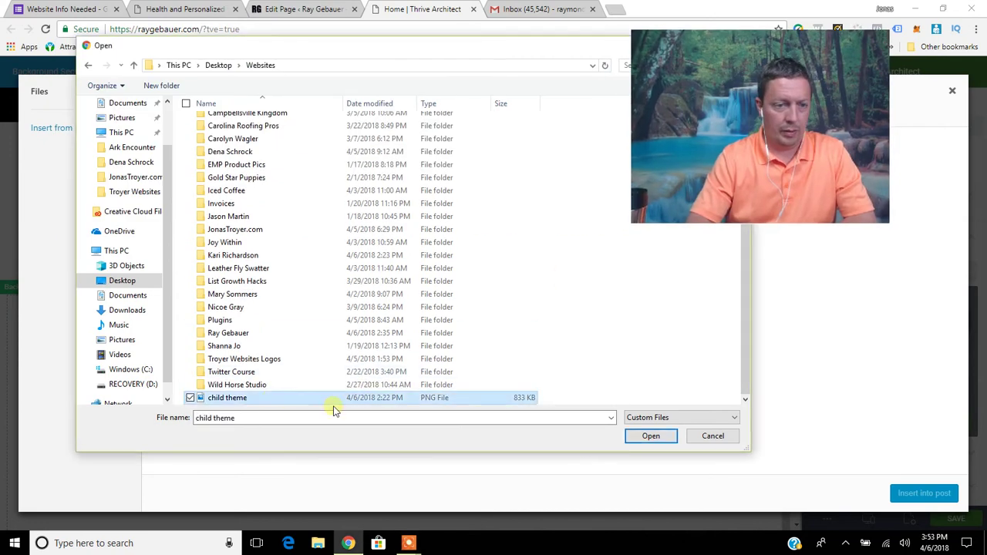
pyautogui.click(646, 437)
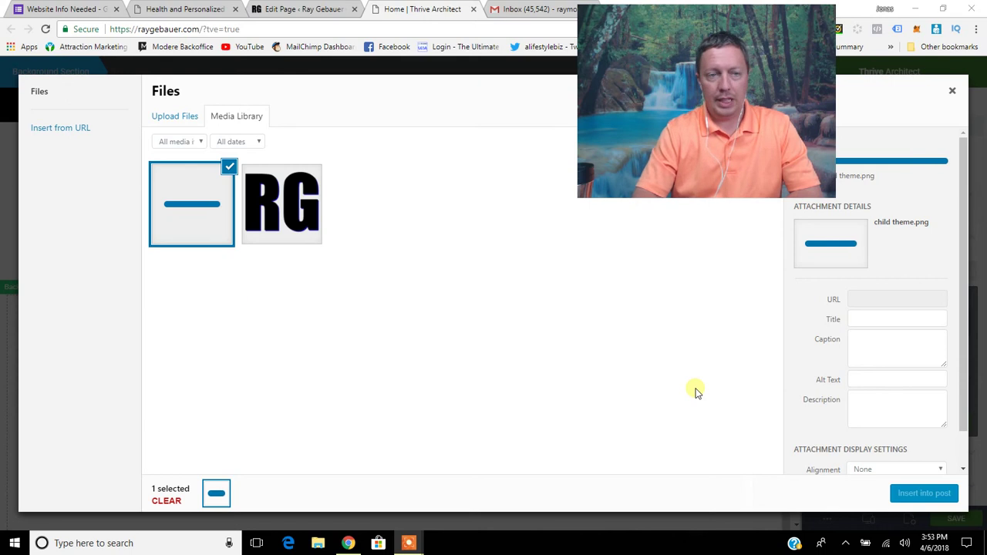
# - Set the uploaded image's size to Full Size – 880 × 660 and insert it as the section background
pyautogui.scroll(-2, 801, 386)
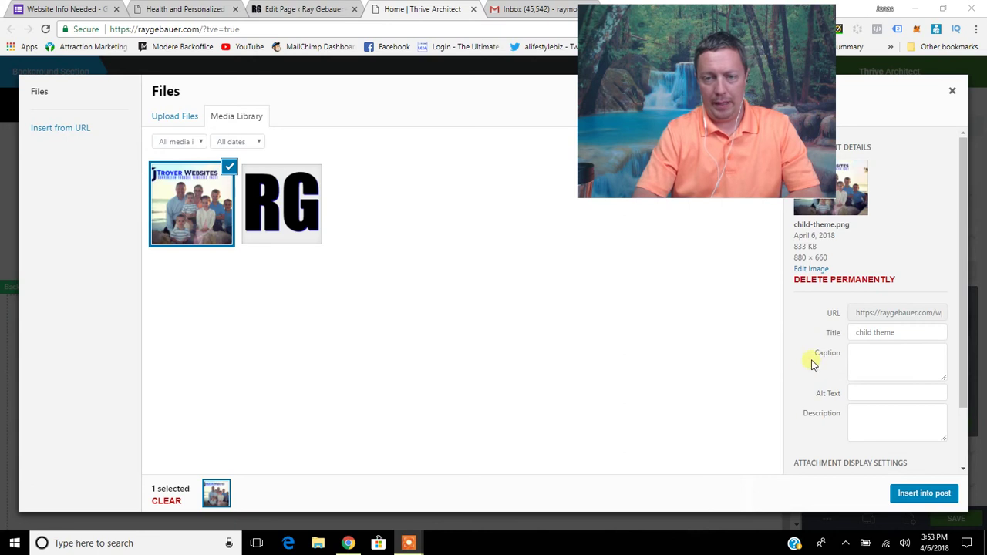
pyautogui.scroll(-2, 798, 363)
pyautogui.scroll(2, 798, 361)
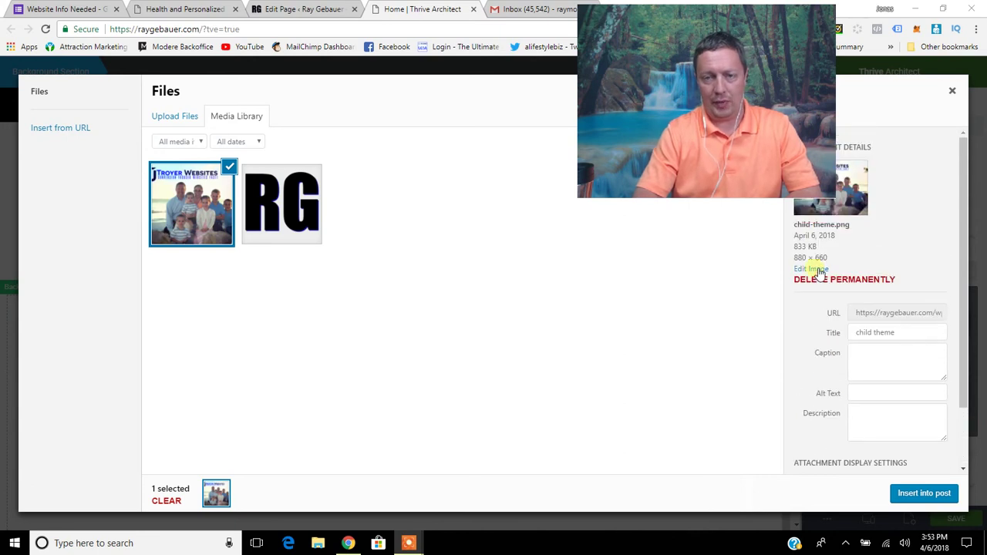
pyautogui.scroll(-2, 806, 347)
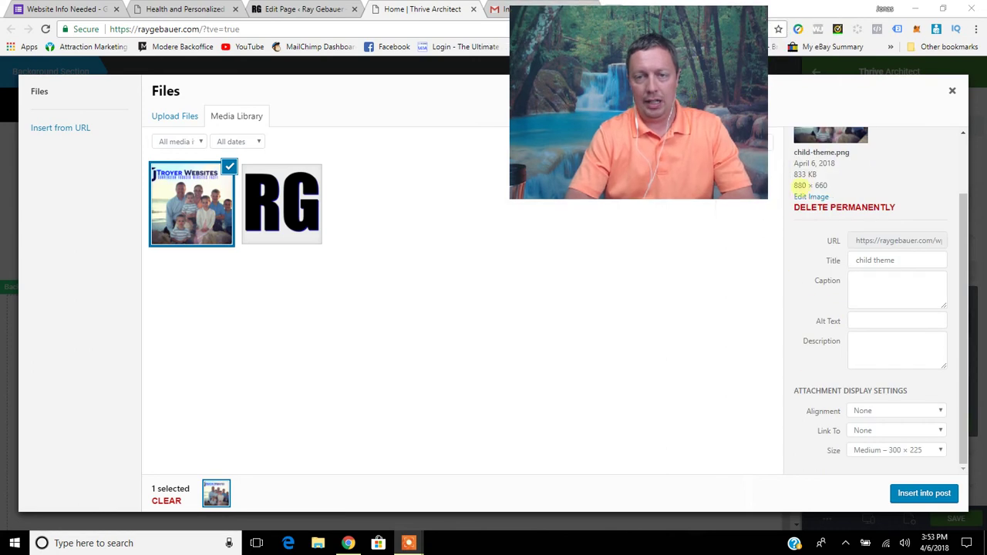
pyautogui.click(877, 452)
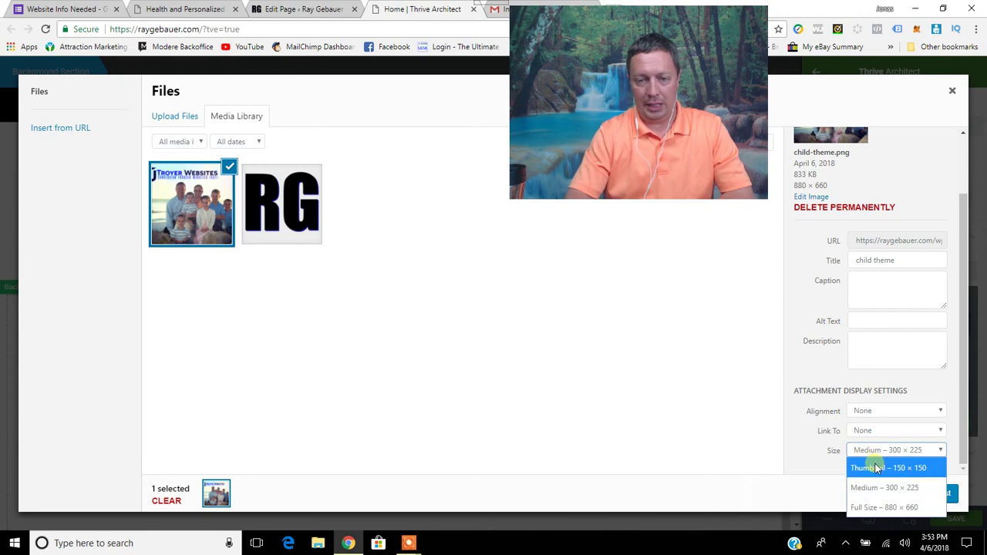
pyautogui.click(871, 505)
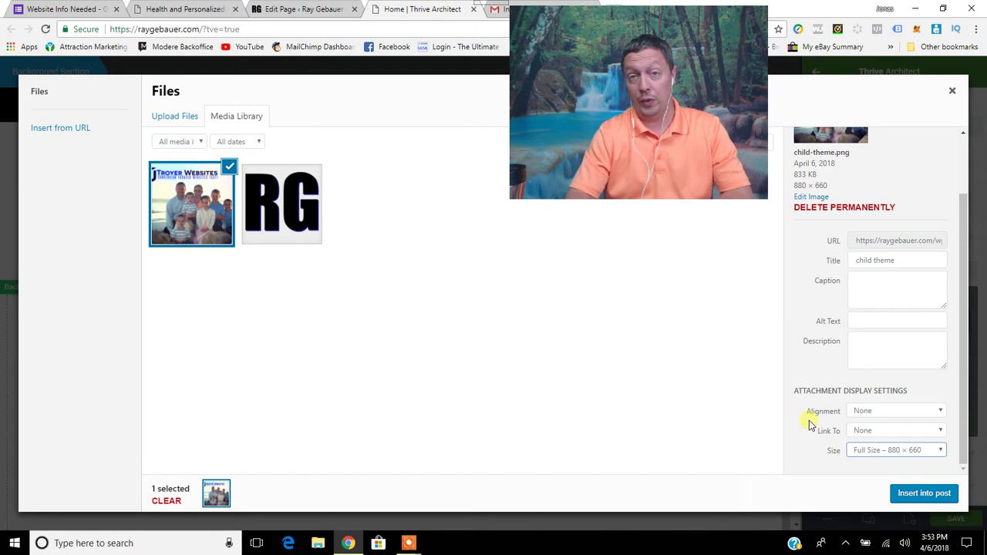
pyautogui.click(938, 497)
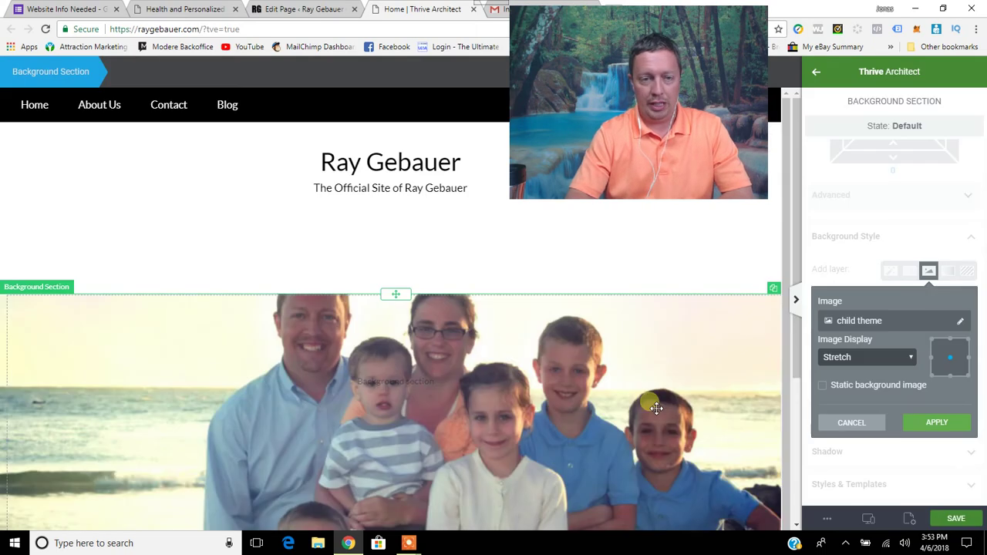
# - Make the section's background image static and check how it behaves when the page scrolls
pyautogui.scroll(-4, 651, 391)
pyautogui.scroll(6, 651, 390)
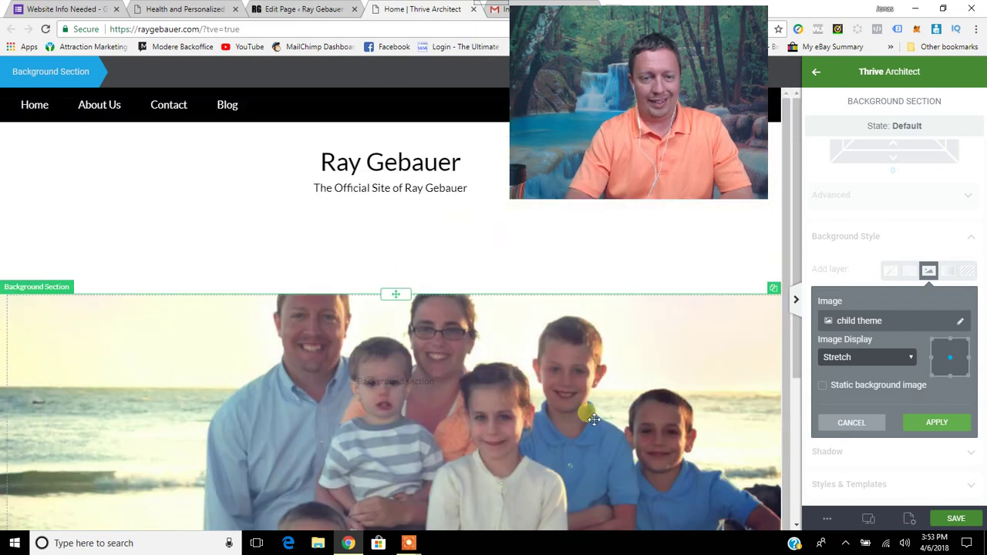
pyautogui.scroll(-1, 601, 397)
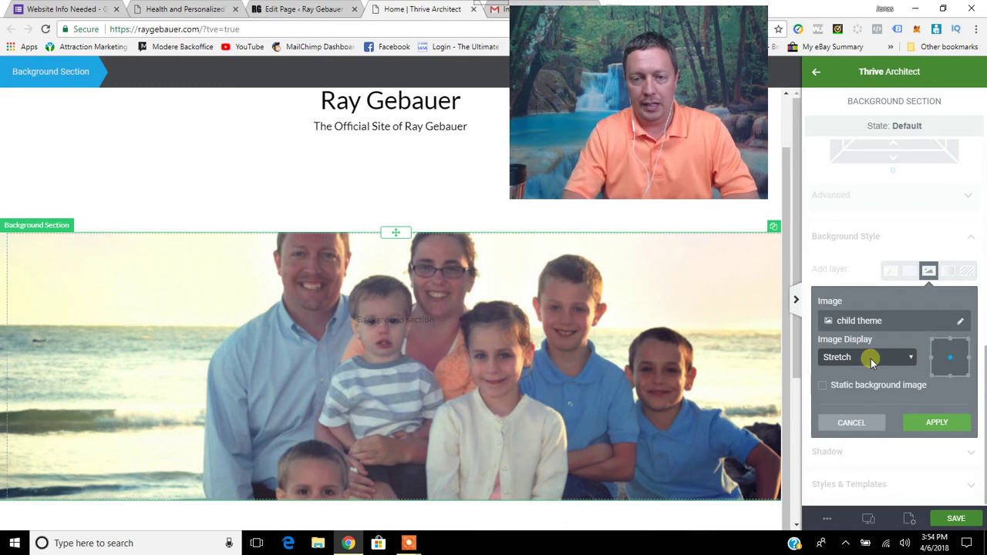
pyautogui.click(821, 385)
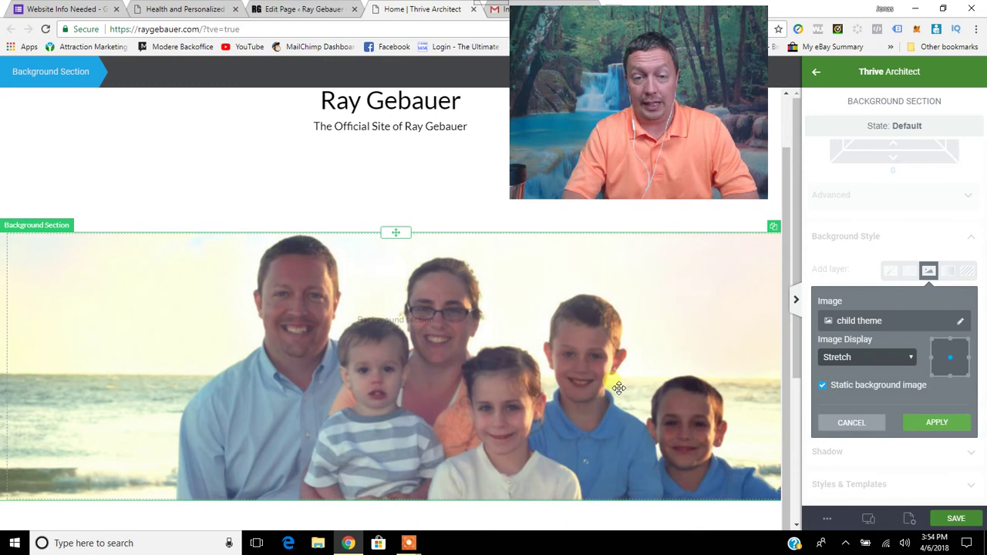
pyautogui.scroll(-1, 593, 407)
pyautogui.scroll(2, 595, 399)
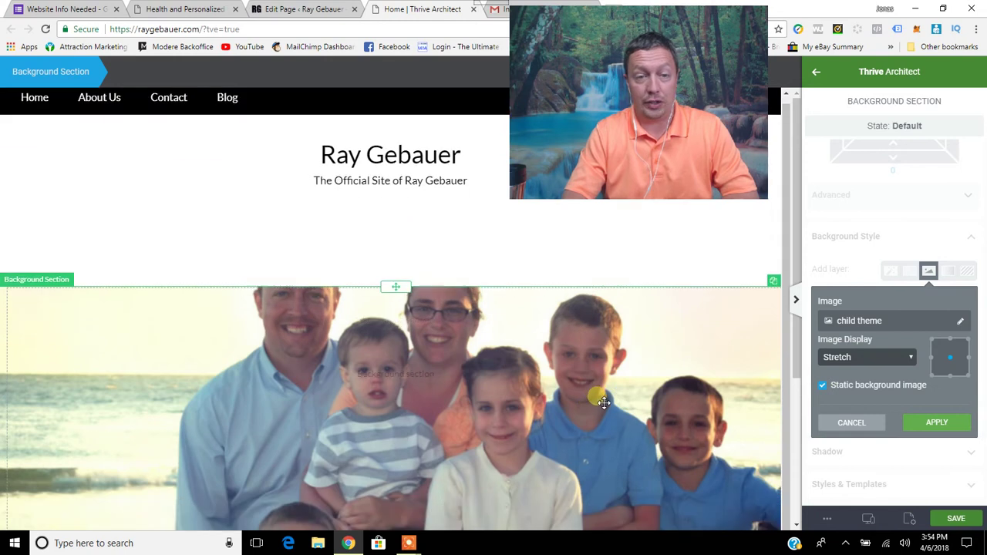
pyautogui.scroll(-2, 599, 401)
pyautogui.scroll(2, 601, 403)
pyautogui.scroll(-2, 601, 403)
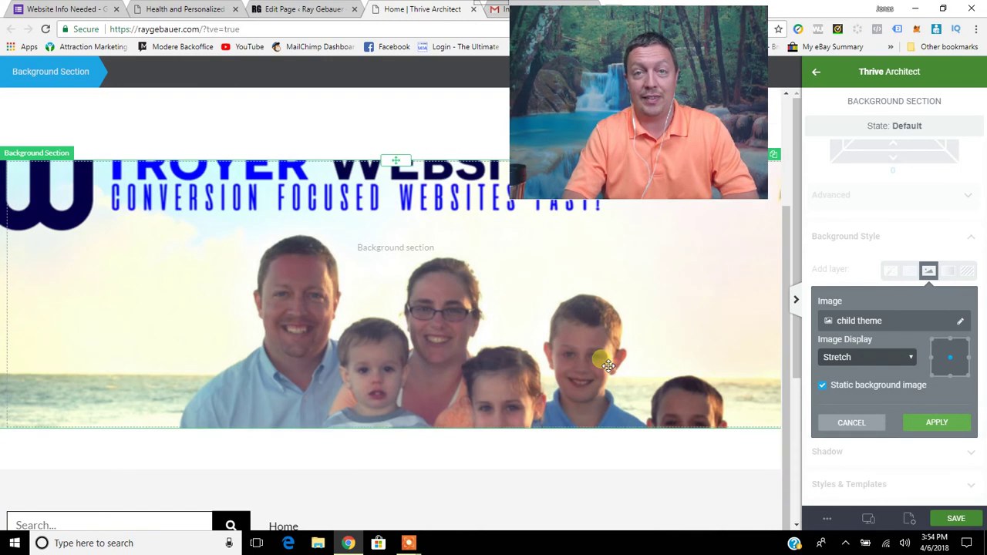
# - Turn off the static background image option, apply the image layer, and compare how the section scrolls with and without it
pyautogui.scroll(-1, 601, 360)
pyautogui.scroll(-2, 601, 359)
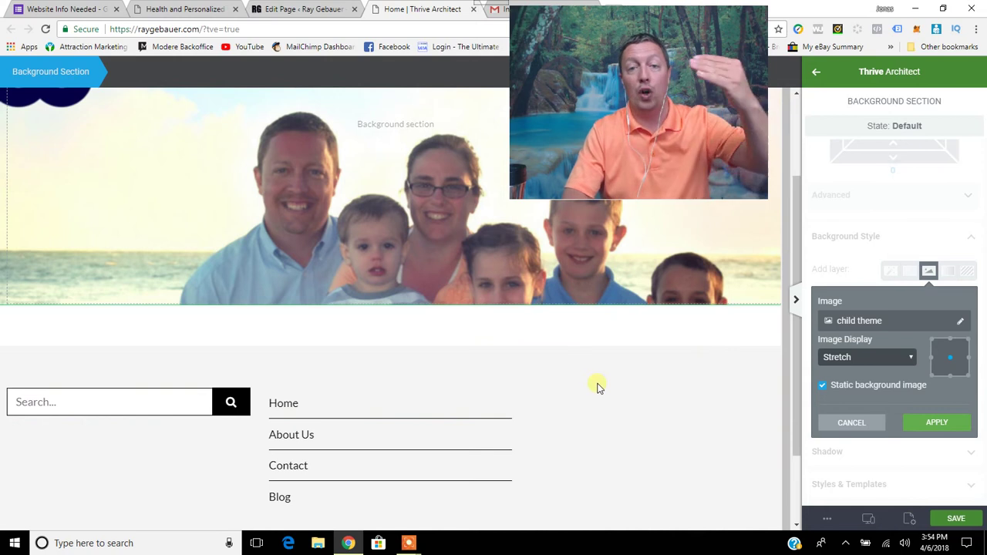
pyautogui.scroll(1, 594, 385)
pyautogui.scroll(3, 610, 402)
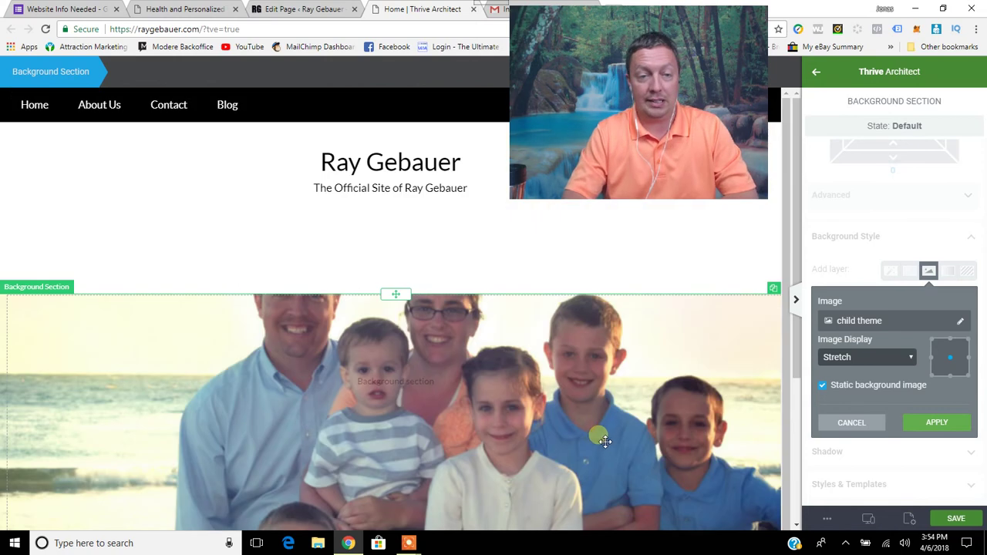
pyautogui.scroll(-2, 624, 417)
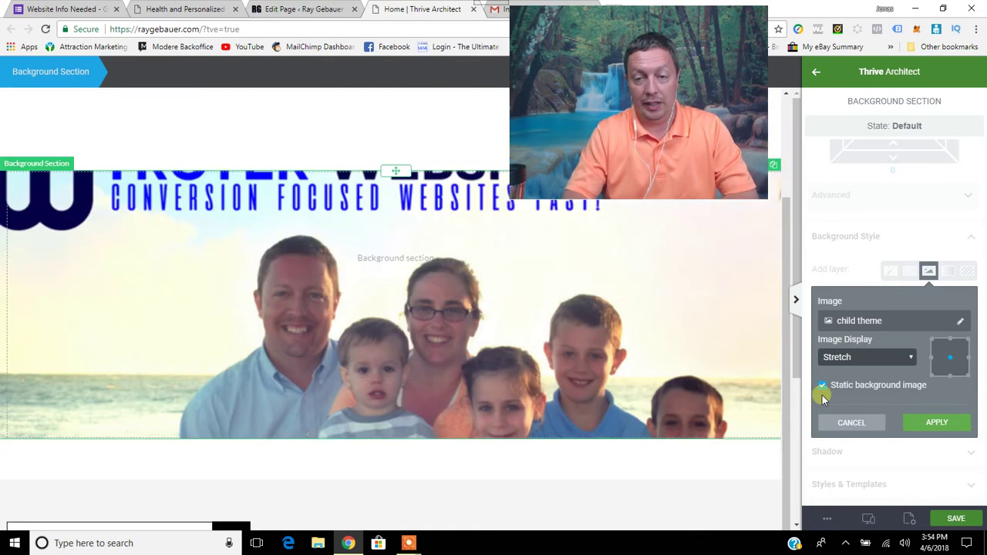
pyautogui.click(822, 388)
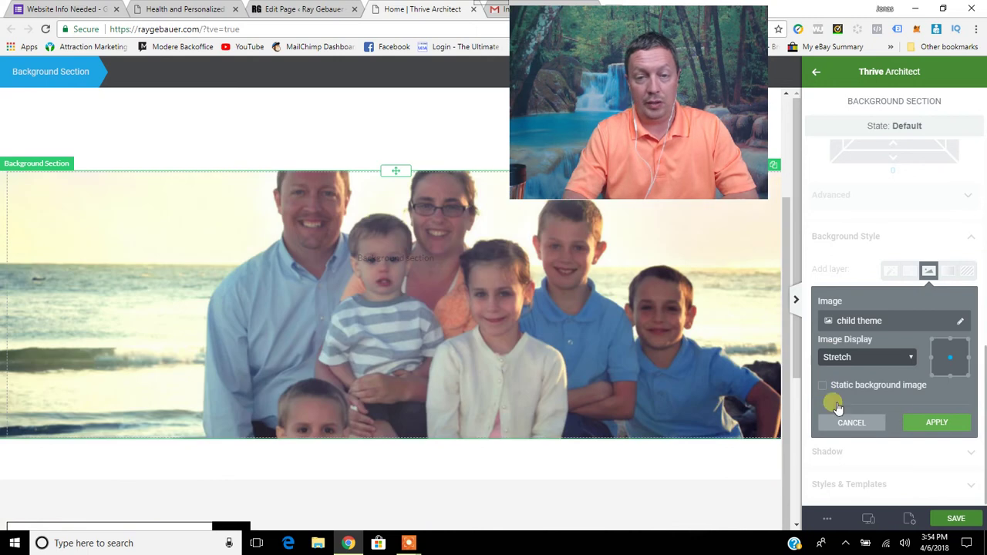
pyautogui.click(937, 422)
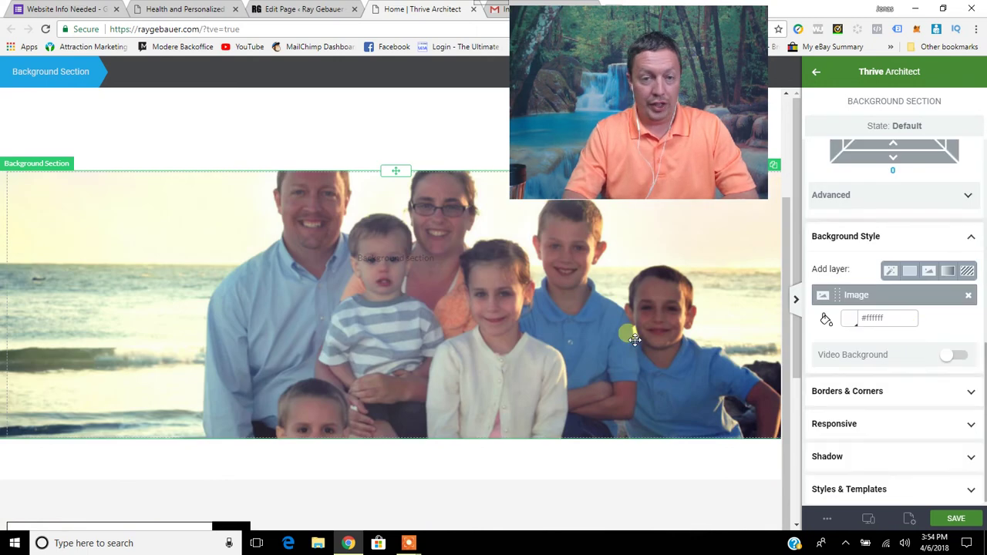
pyautogui.scroll(2, 630, 355)
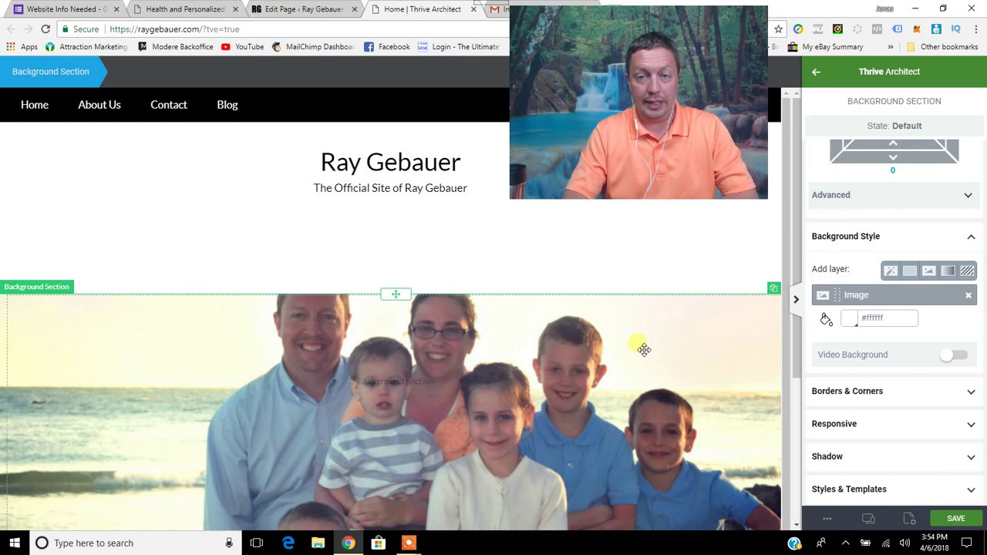
pyautogui.scroll(-3, 649, 344)
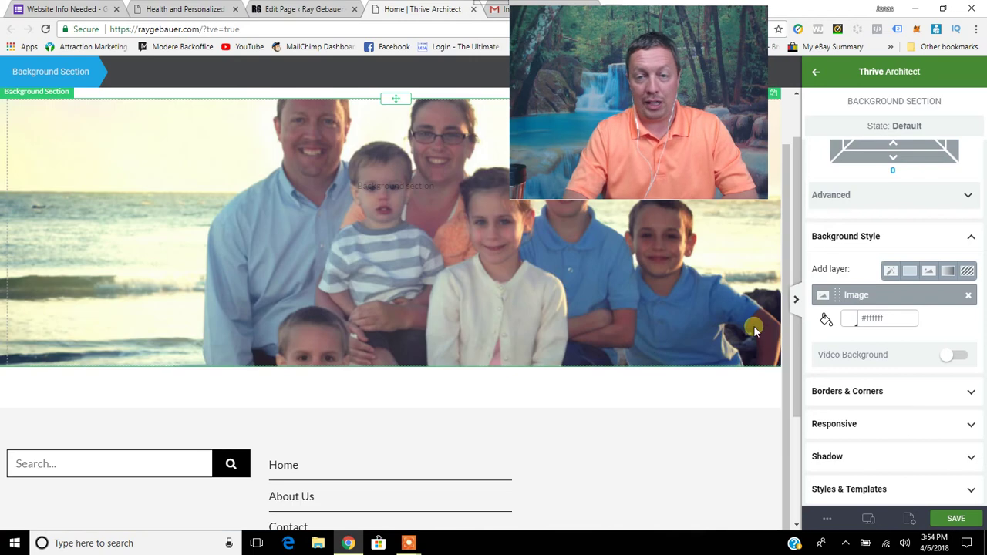
# - Add a linear gradient layer over the image, with 62% opacity on the white stop and 74% on the black stop
pyautogui.click(948, 272)
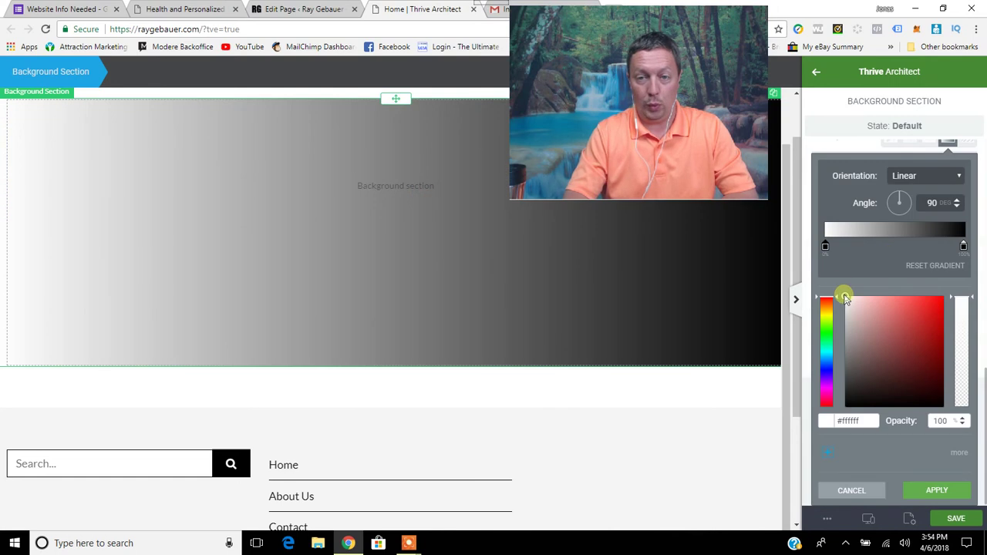
pyautogui.moveTo(963, 303); pyautogui.dragTo(969, 342)
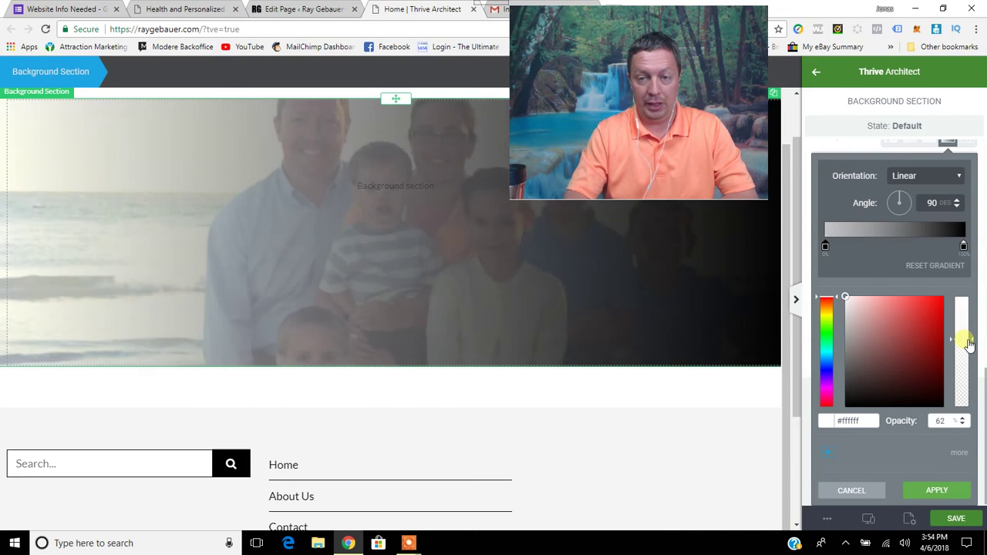
pyautogui.click(964, 247)
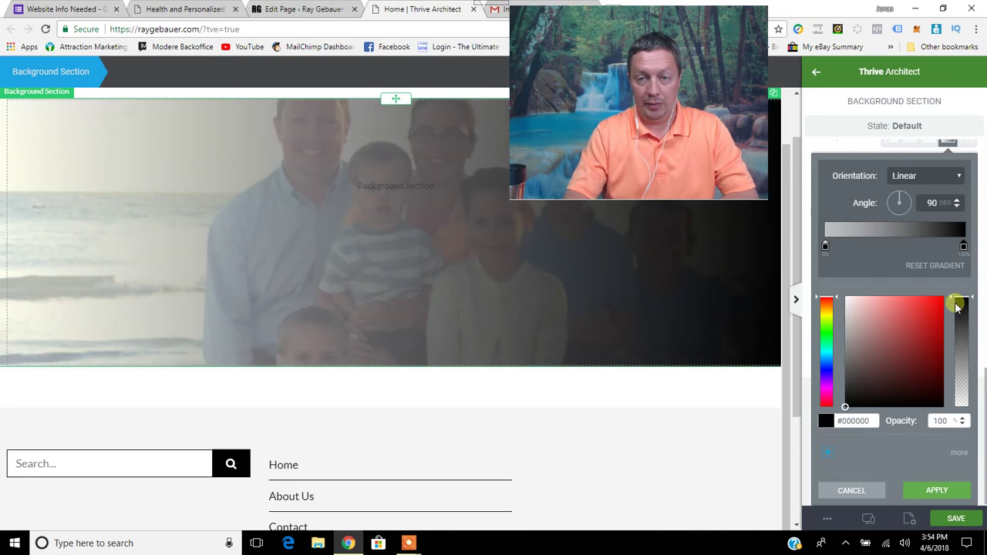
pyautogui.moveTo(885, 332)
pyautogui.mouseDown()
pyautogui.moveTo(862, 318)
pyautogui.moveTo(855, 369)
pyautogui.mouseUp()
pyautogui.moveTo(832, 429); pyautogui.dragTo(826, 434)
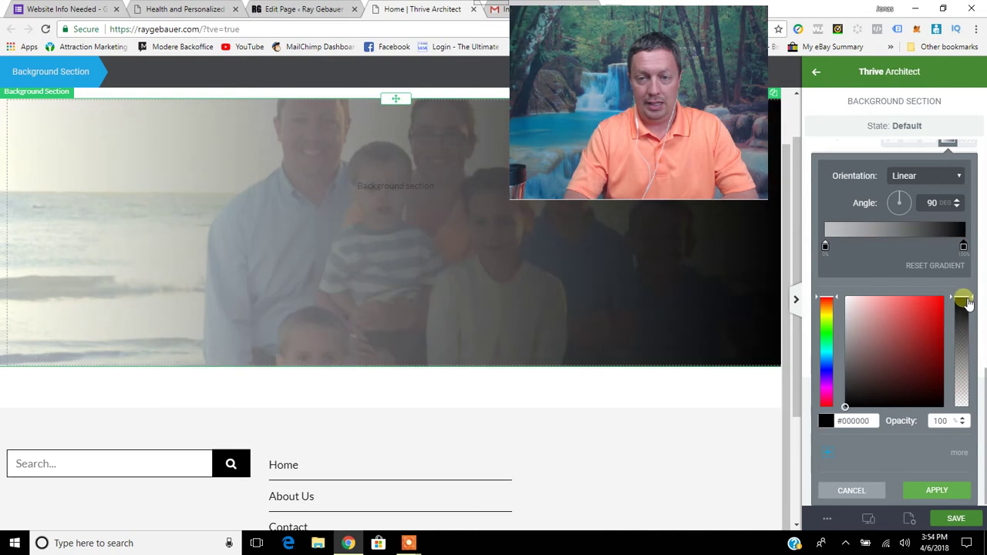
pyautogui.moveTo(965, 300); pyautogui.dragTo(969, 329)
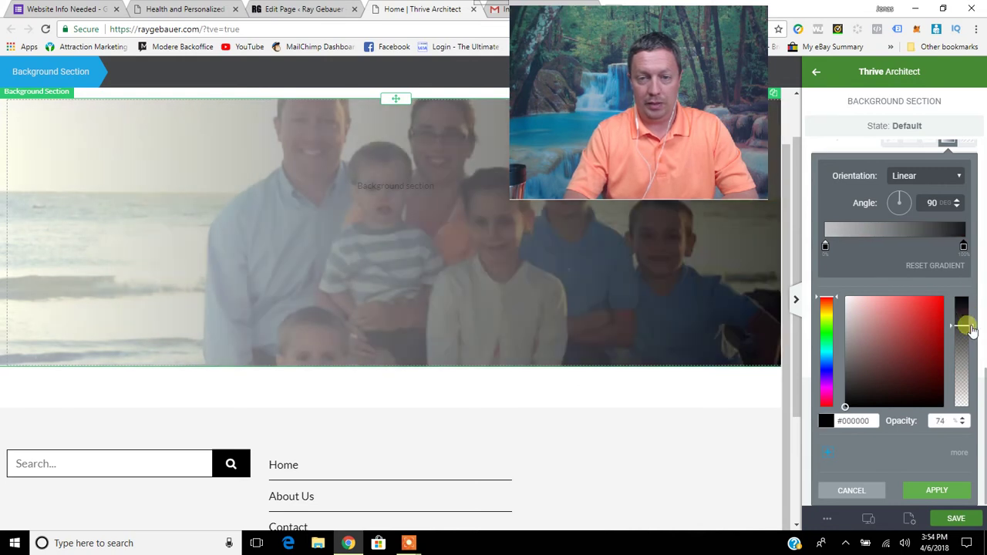
# - Set the gradient's angle to 217 degrees and apply the gradient layer to the background section
pyautogui.scroll(2, 671, 293)
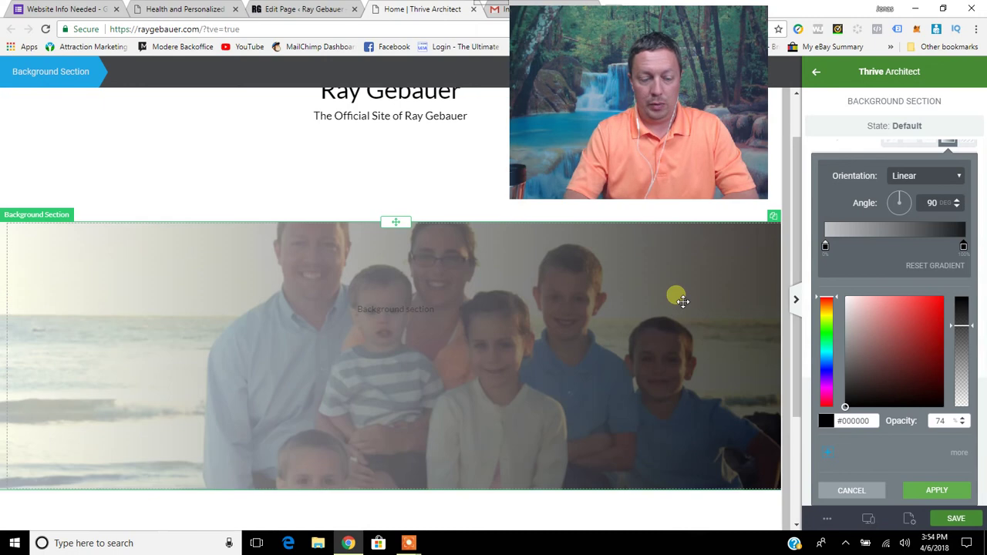
pyautogui.moveTo(899, 194); pyautogui.dragTo(885, 209)
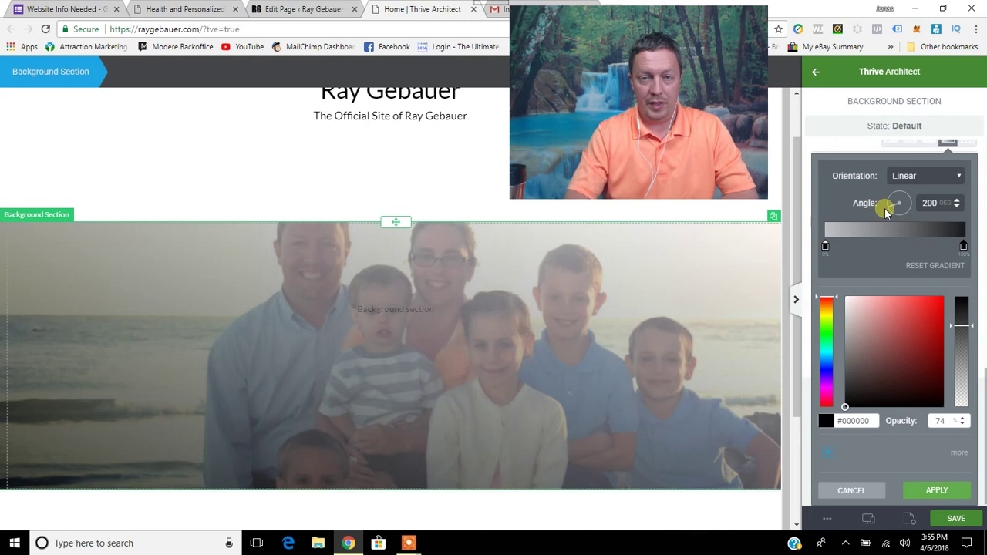
pyautogui.moveTo(885, 212); pyautogui.dragTo(887, 217)
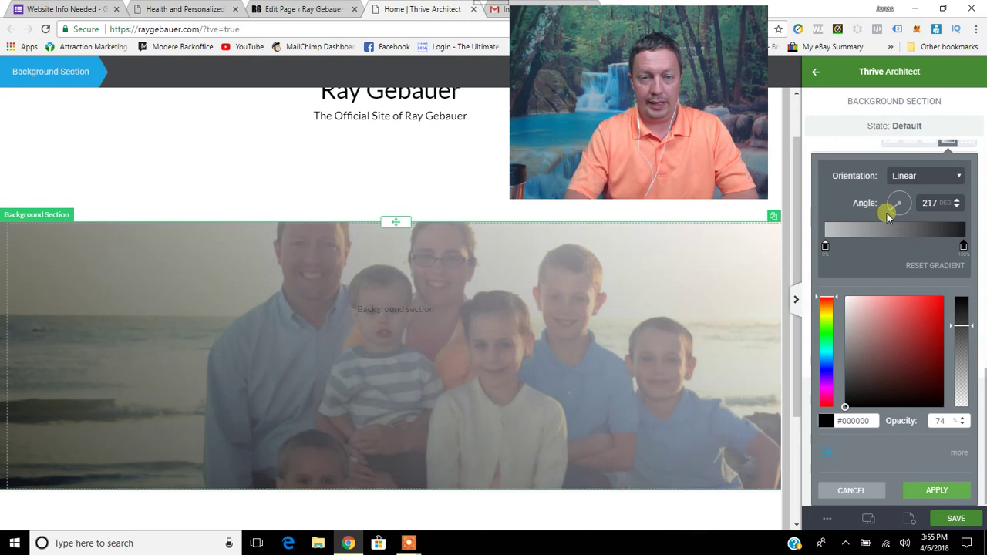
pyautogui.scroll(-1, 392, 280)
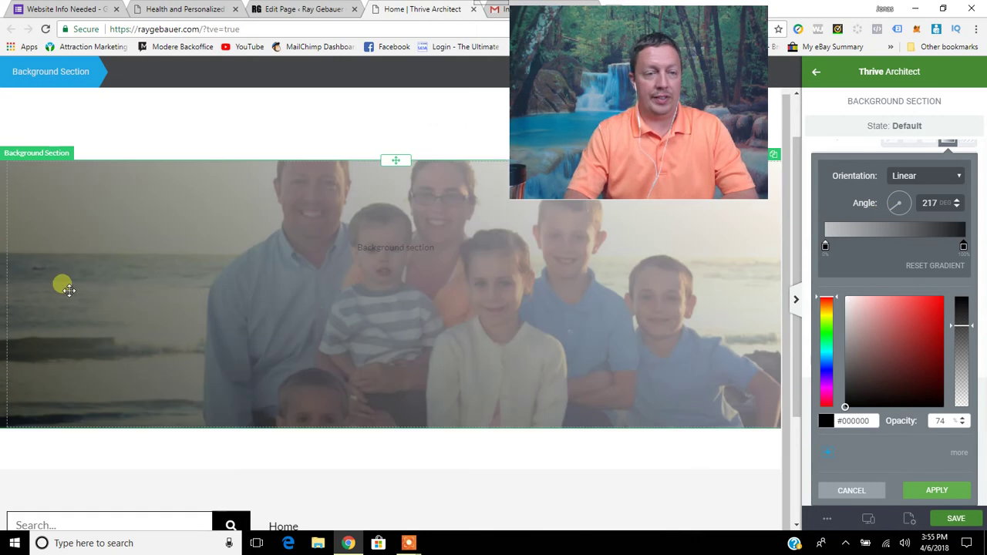
pyautogui.scroll(1, 182, 290)
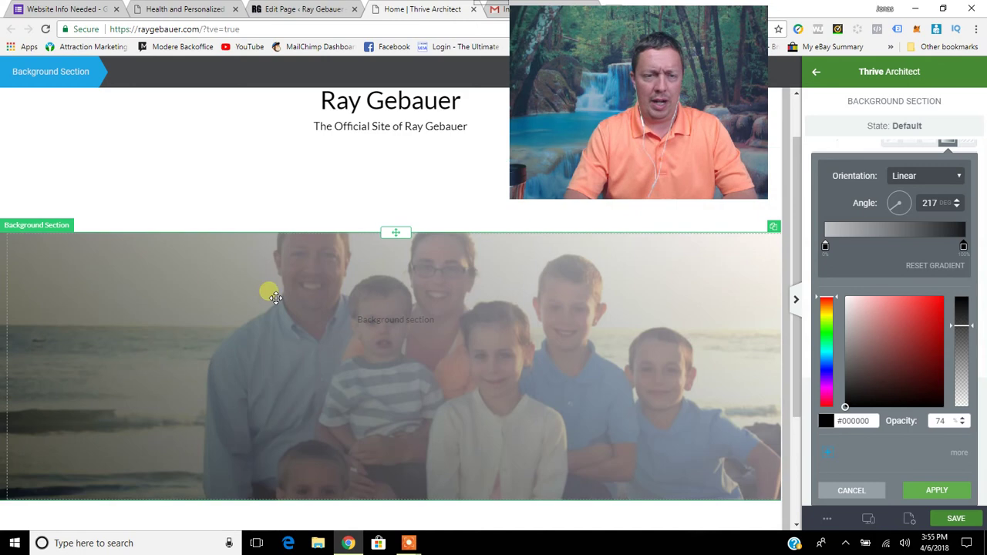
pyautogui.click(947, 496)
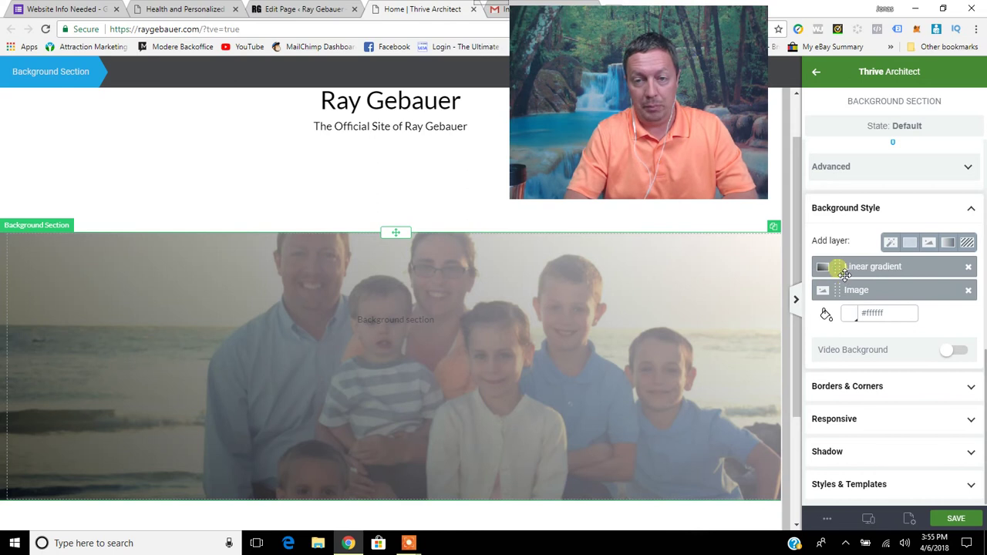
# - Remove both the image layer and the linear gradient layer from the background section
pyautogui.moveTo(848, 296)
pyautogui.mouseDown()
pyautogui.moveTo(846, 319)
pyautogui.moveTo(822, 278)
pyautogui.moveTo(844, 299)
pyautogui.mouseUp()
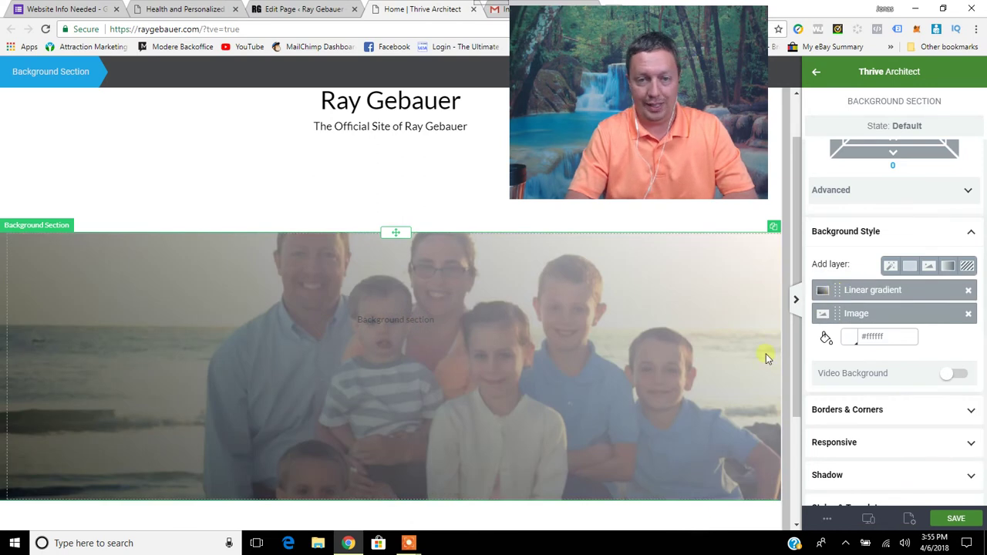
pyautogui.click(968, 314)
pyautogui.click(969, 293)
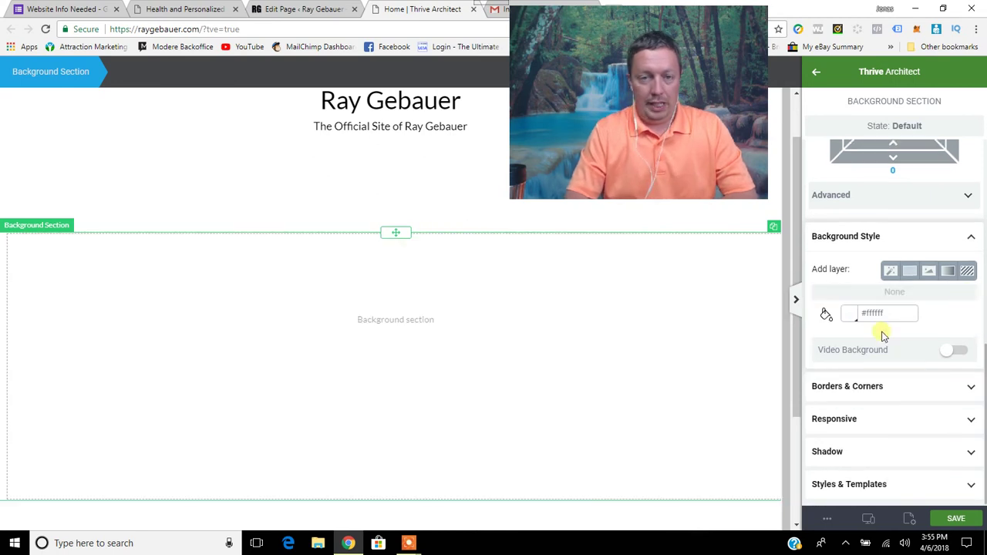
# - Save the section's background colour #ffffff as a reusable swatch and apply it
pyautogui.scroll(1, 883, 334)
pyautogui.click(847, 376)
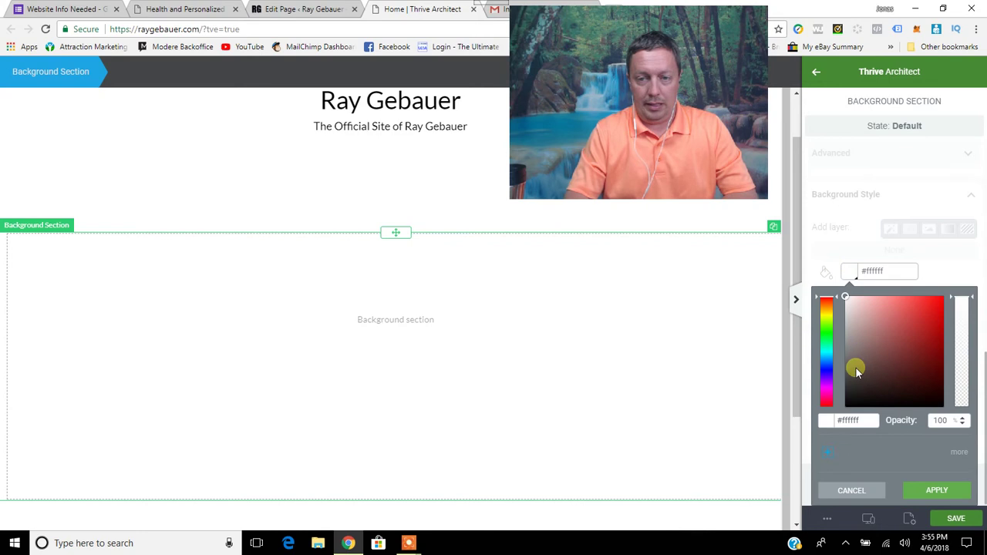
pyautogui.click(824, 463)
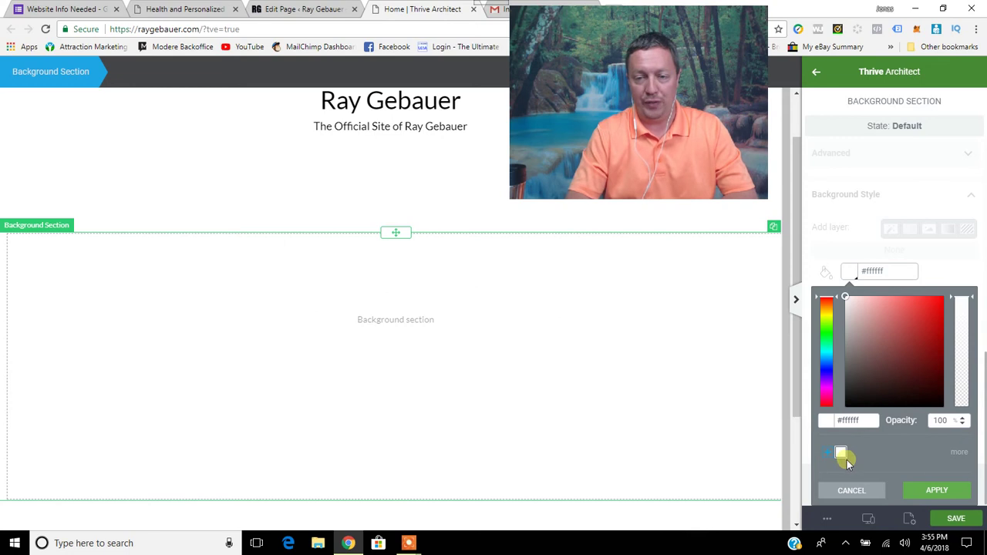
pyautogui.click(935, 489)
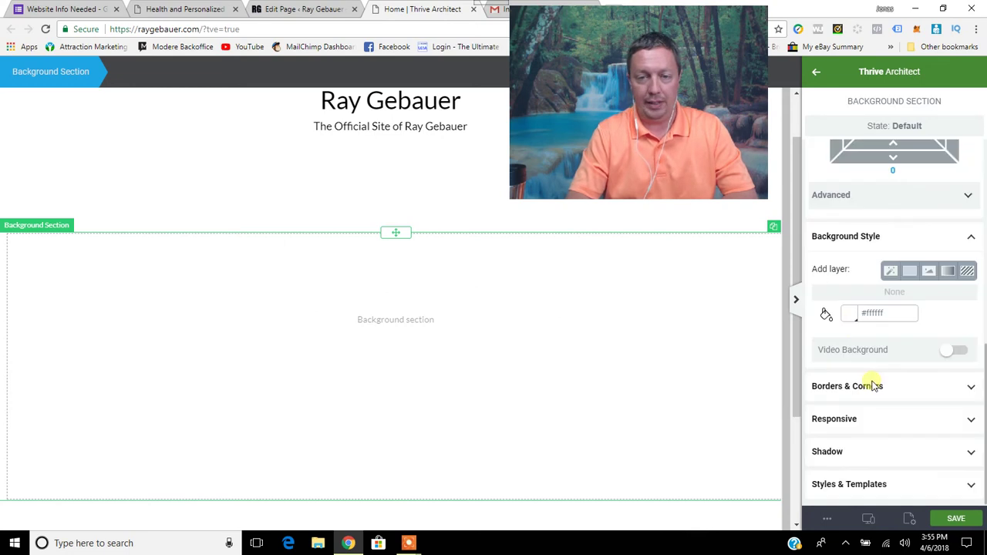
pyautogui.scroll(3, 853, 340)
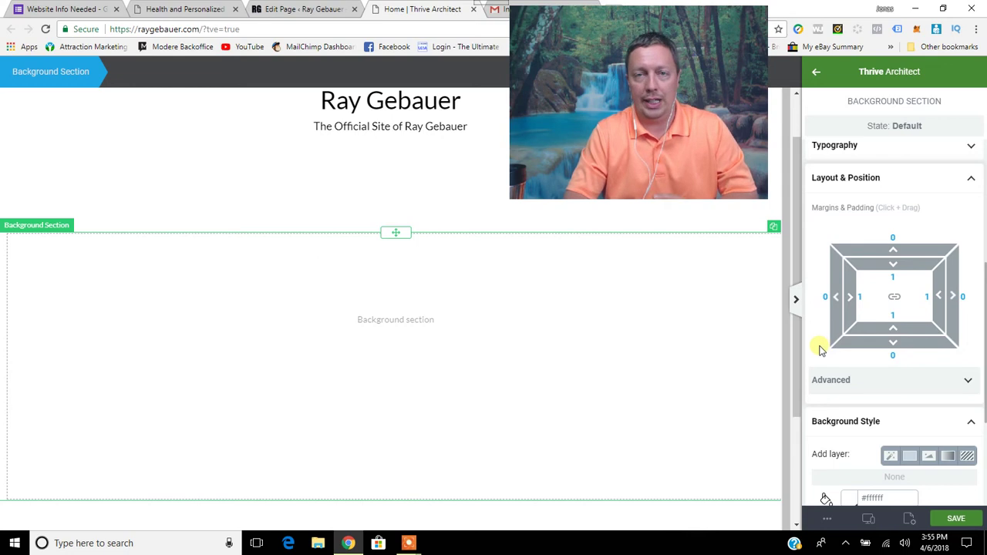
pyautogui.scroll(3, 819, 350)
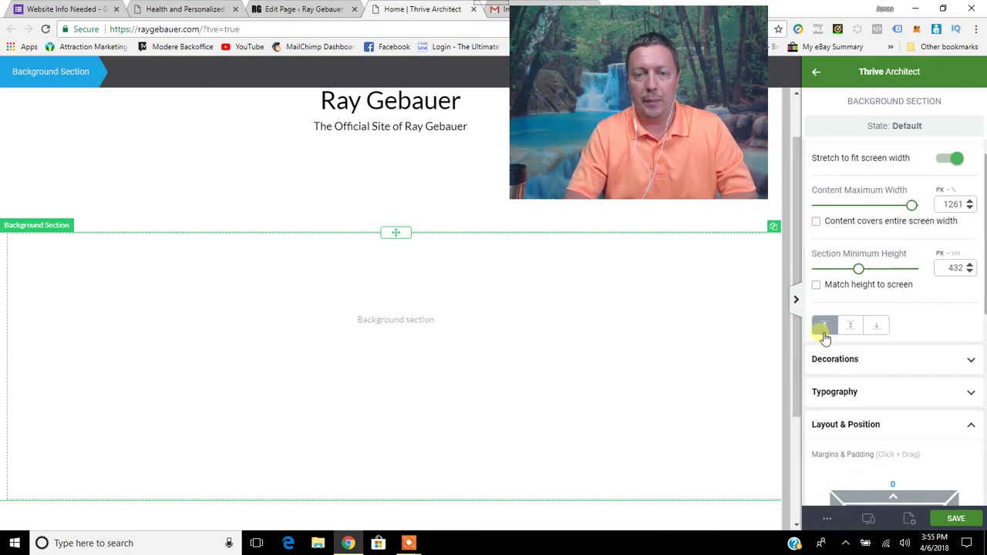
pyautogui.scroll(-2, 815, 312)
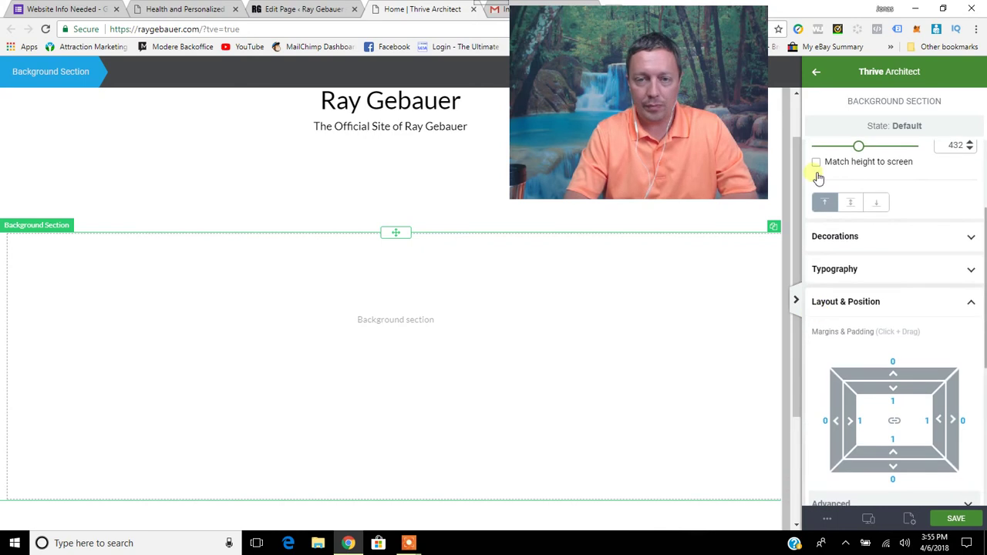
pyautogui.scroll(1, 818, 176)
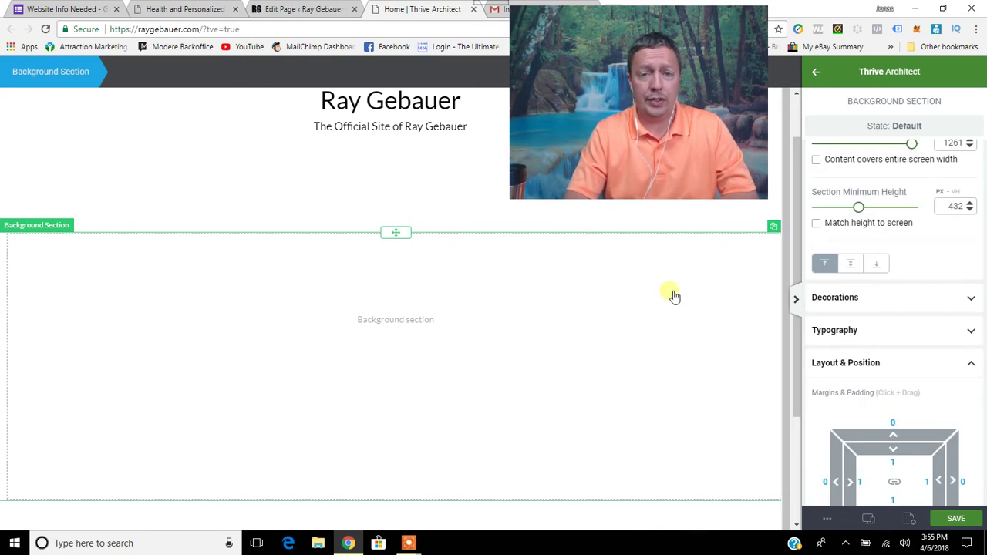
# - Place a Paragraph / Text element inside the background section with the text "This is a headline!"
pyautogui.click(815, 71)
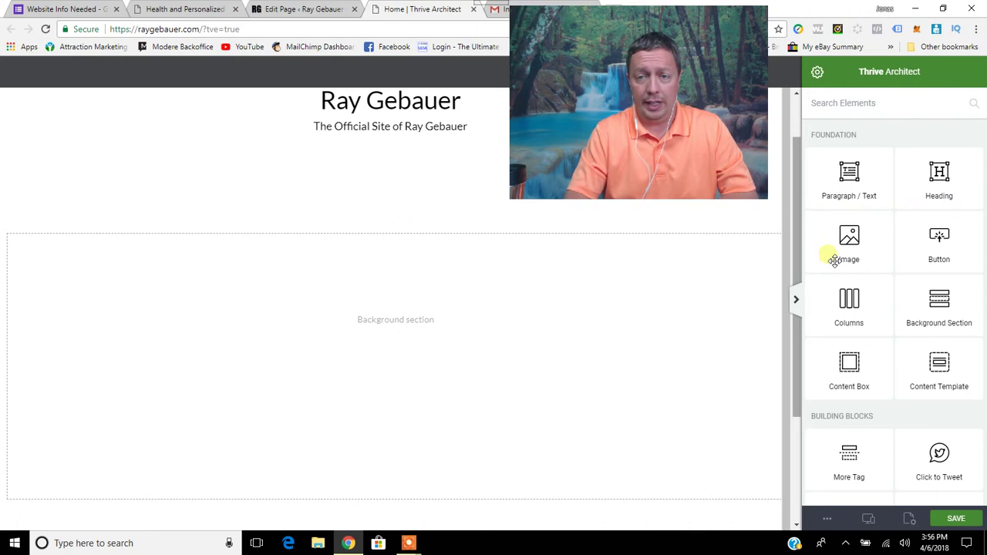
pyautogui.moveTo(856, 191); pyautogui.dragTo(412, 347)
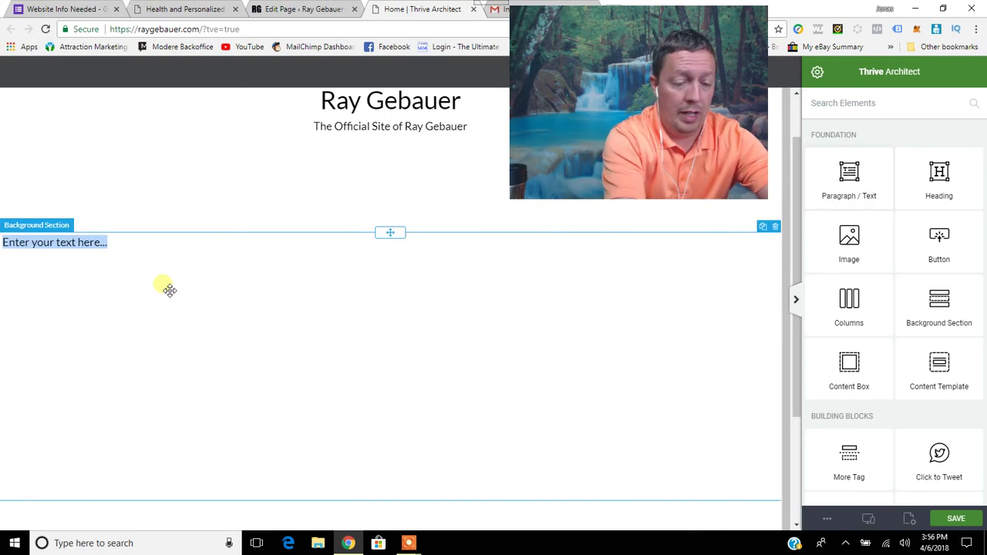
pyautogui.write('This is ')
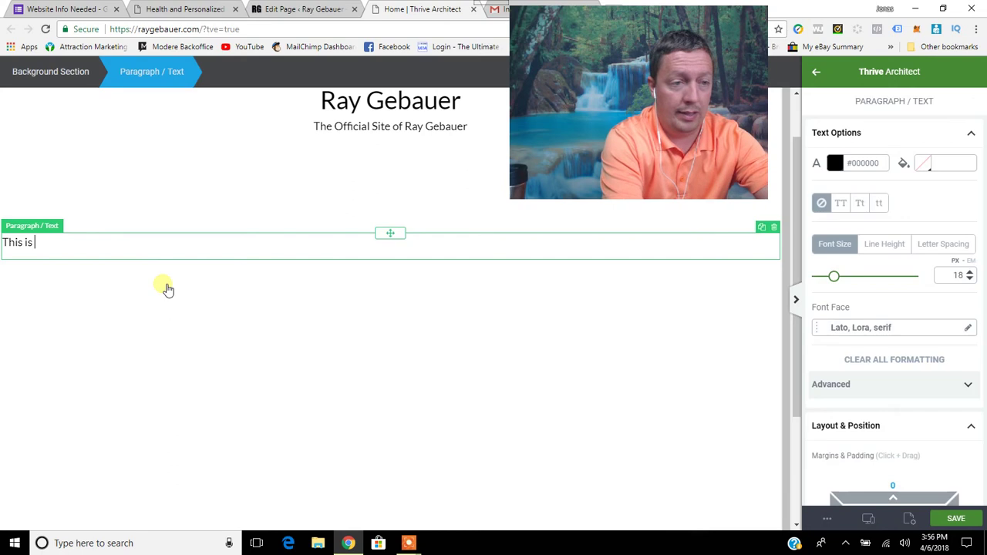
pyautogui.write('a hea')
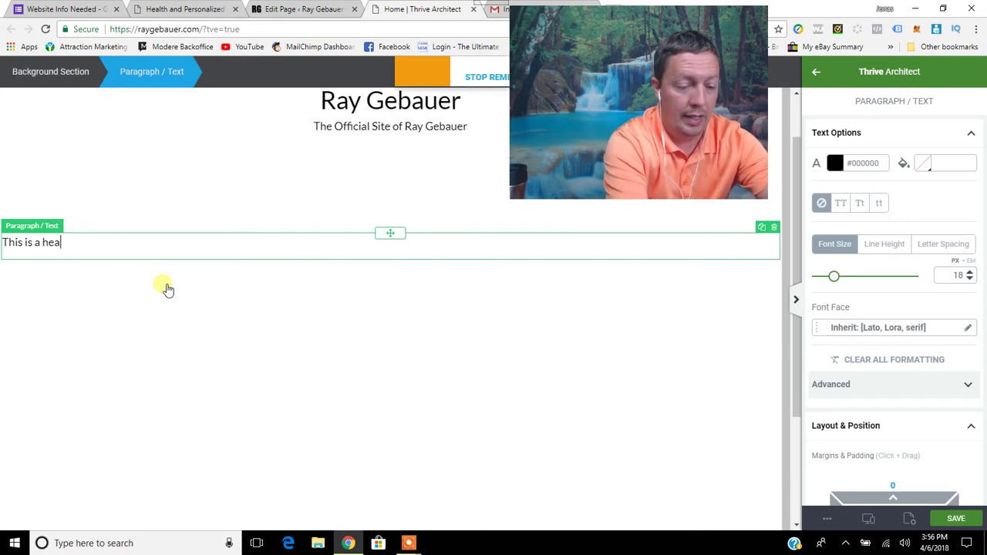
pyautogui.write('dline!')
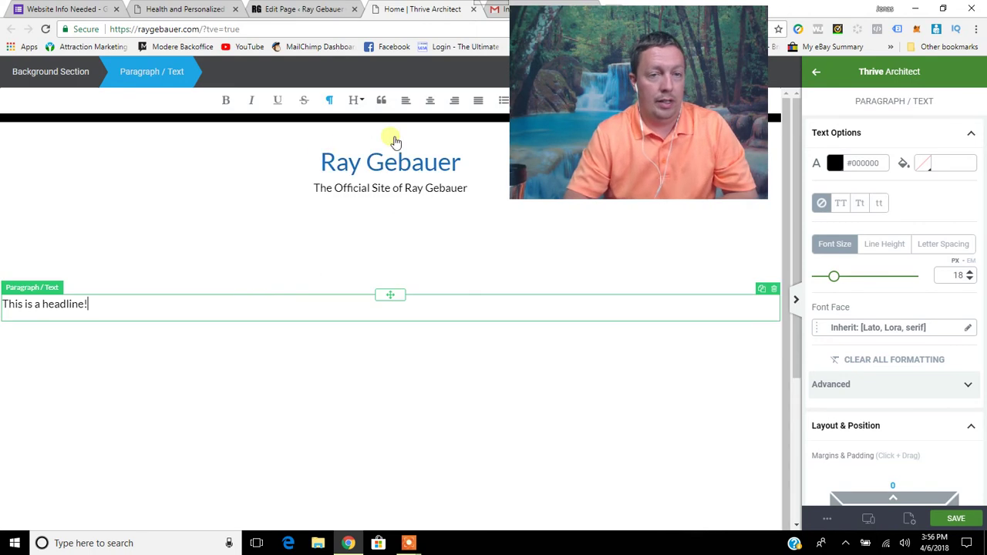
# - Format the "This is a headline!" text as Heading 1 and centre it
pyautogui.click(355, 100)
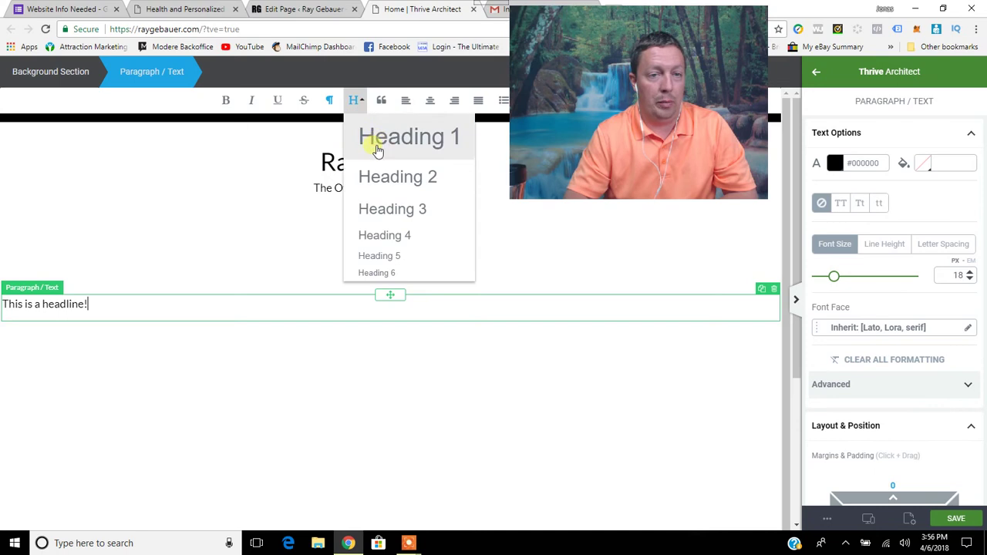
pyautogui.click(381, 142)
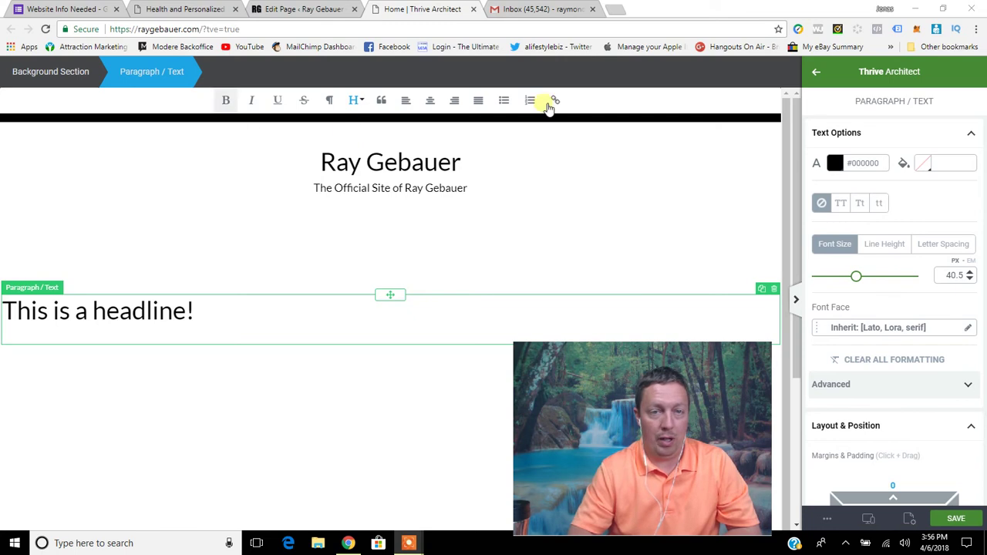
pyautogui.click(431, 101)
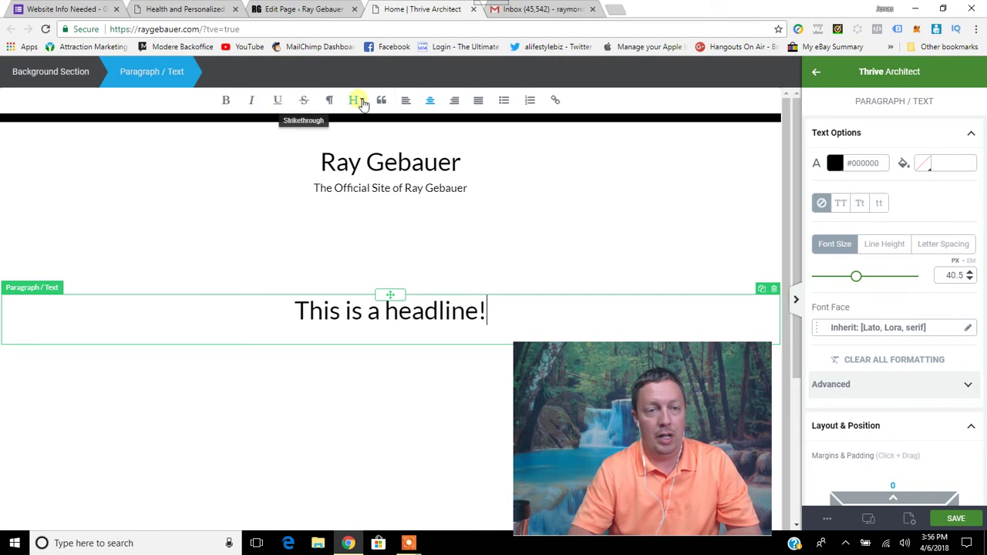
# - Try left and right alignment on the headline and return it to centred Heading 1
pyautogui.click(406, 101)
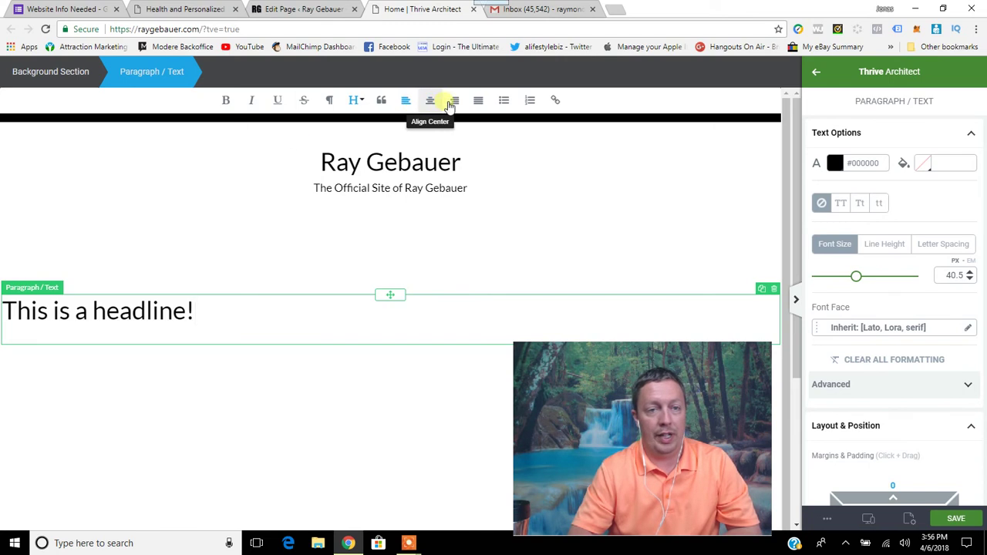
pyautogui.click(455, 101)
pyautogui.click(430, 101)
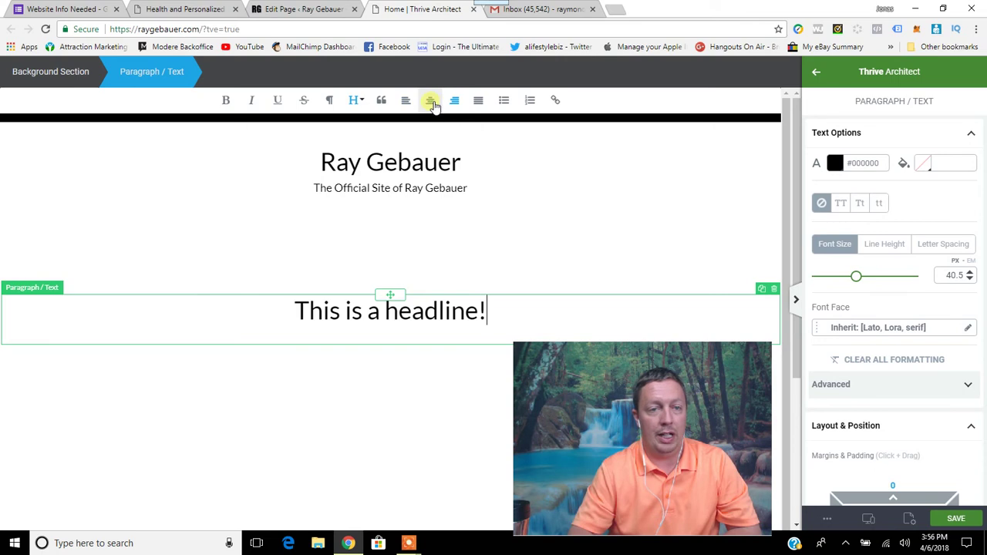
pyautogui.click(359, 103)
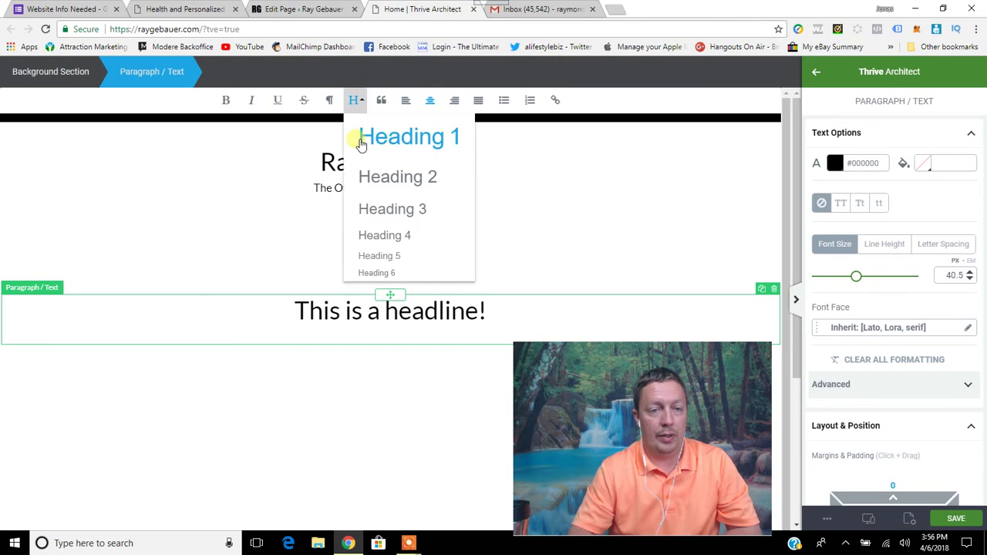
pyautogui.click(395, 147)
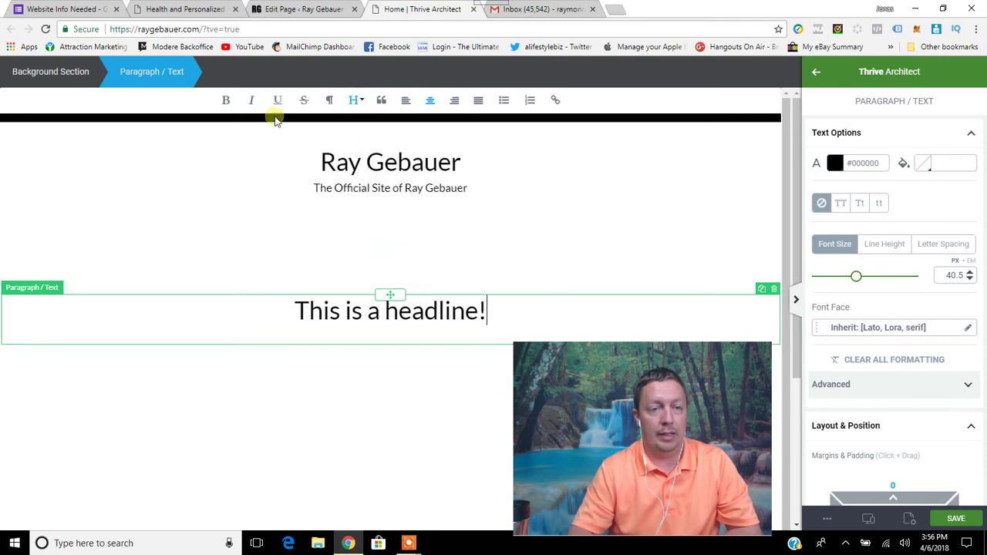
# - Make the whole "This is a headline!" text bold
pyautogui.moveTo(495, 309); pyautogui.dragTo(236, 299)
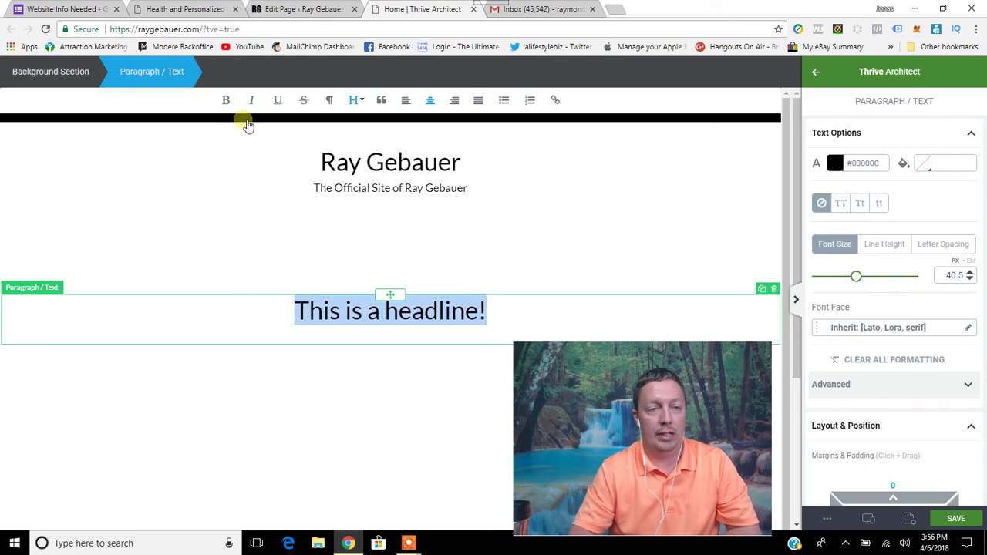
pyautogui.click(225, 100)
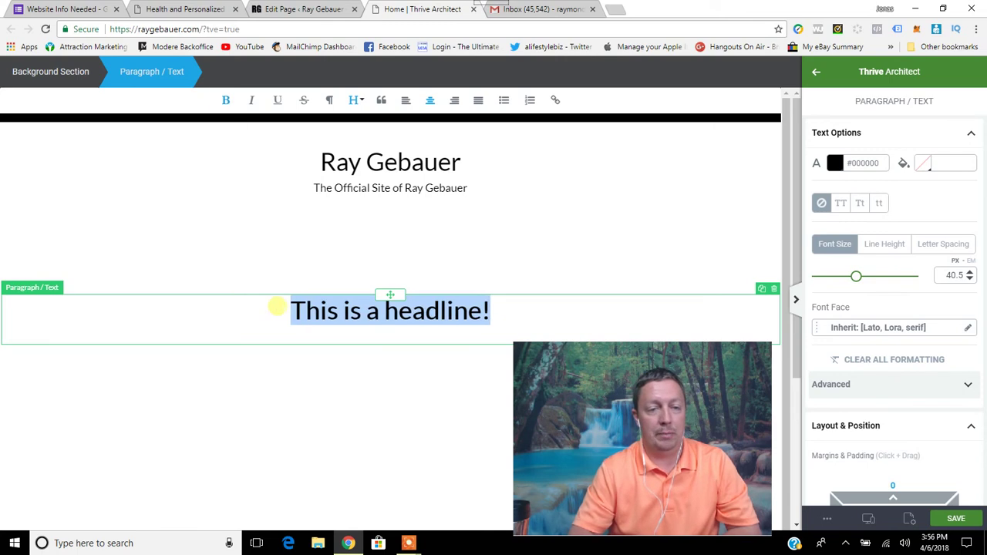
# - Try italic and underline on the headline, removing both and deselecting the text
pyautogui.click(251, 102)
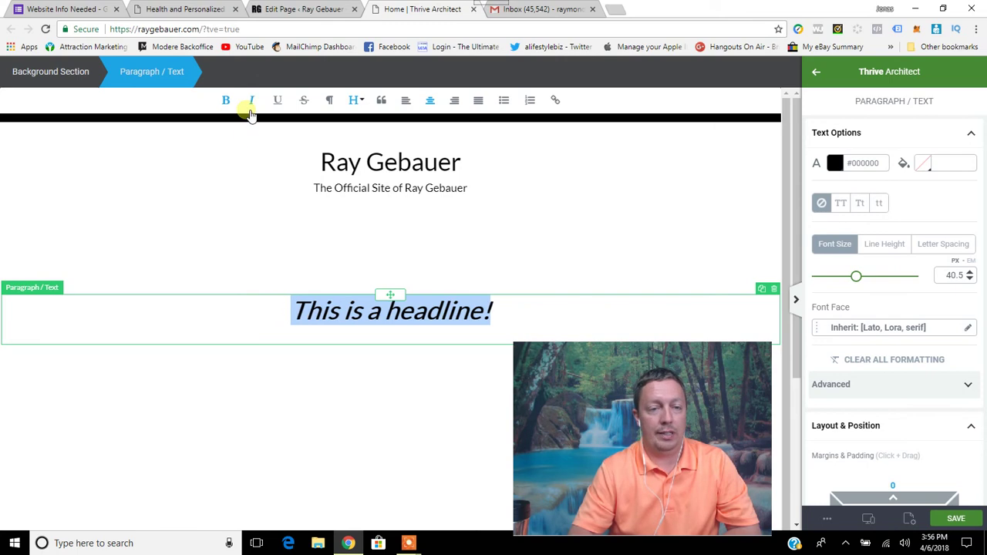
pyautogui.click(250, 100)
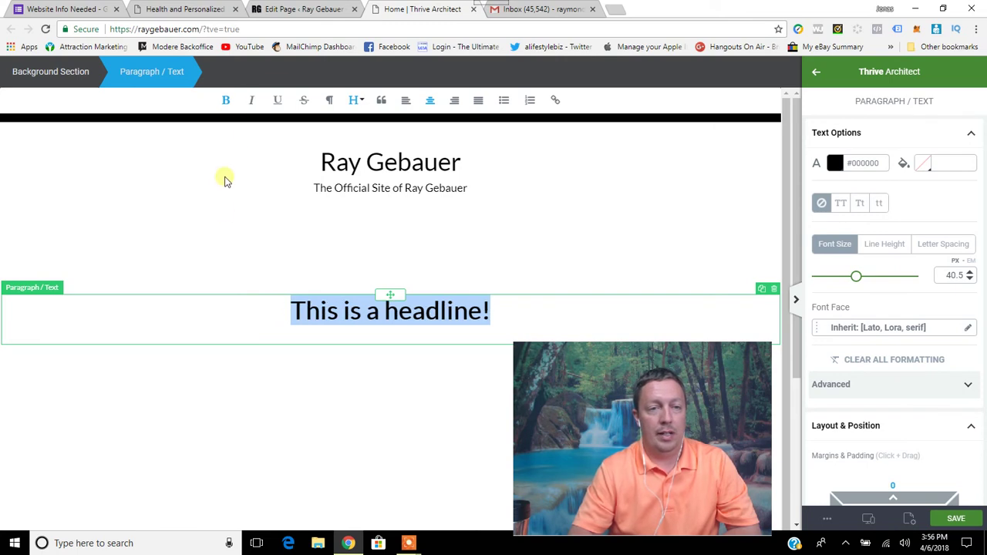
pyautogui.click(278, 101)
pyautogui.click(278, 101)
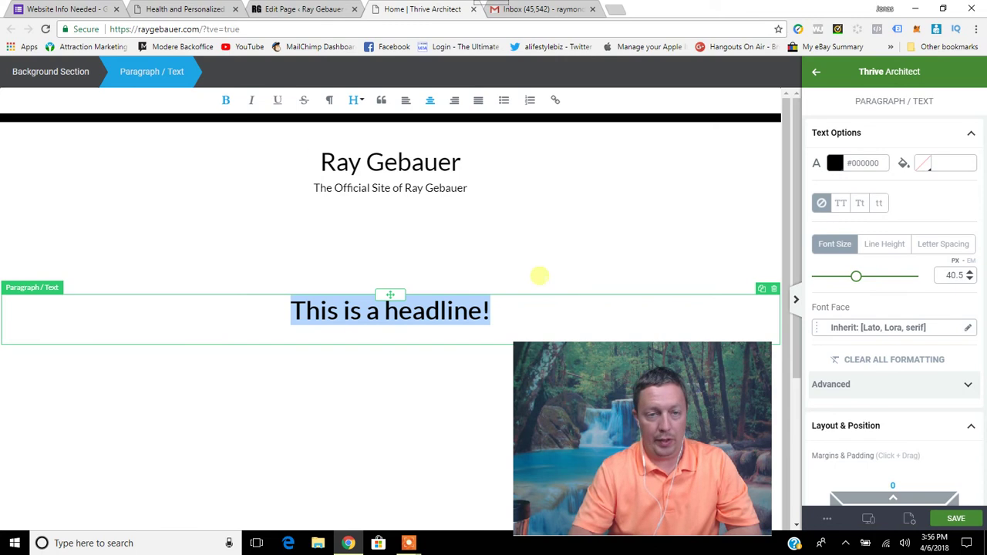
pyautogui.click(501, 319)
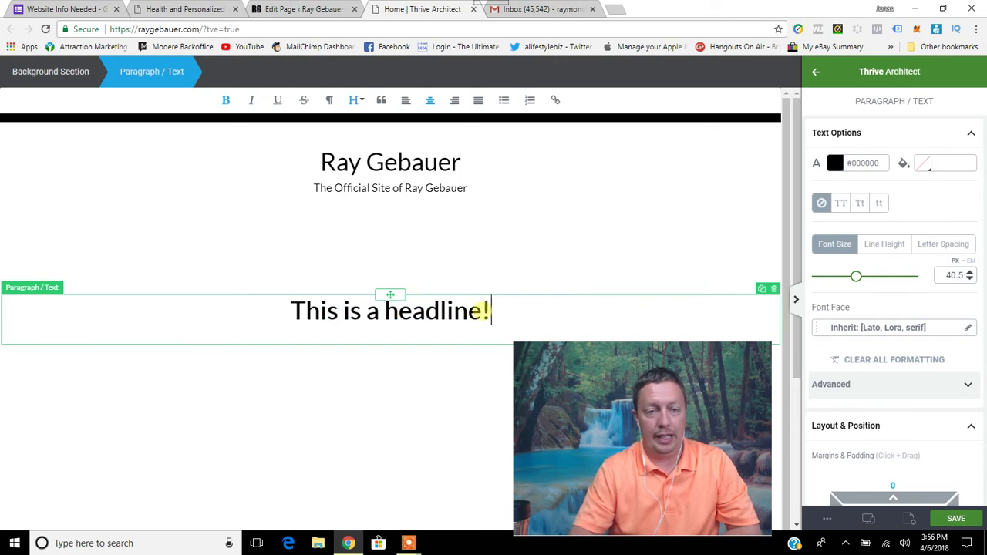
# - Select the word "headline" and open its link settings without inserting a link
pyautogui.moveTo(481, 311)
pyautogui.mouseDown()
pyautogui.moveTo(375, 311)
pyautogui.moveTo(481, 313)
pyautogui.mouseUp()
pyautogui.click(397, 314)
pyautogui.click(555, 101)
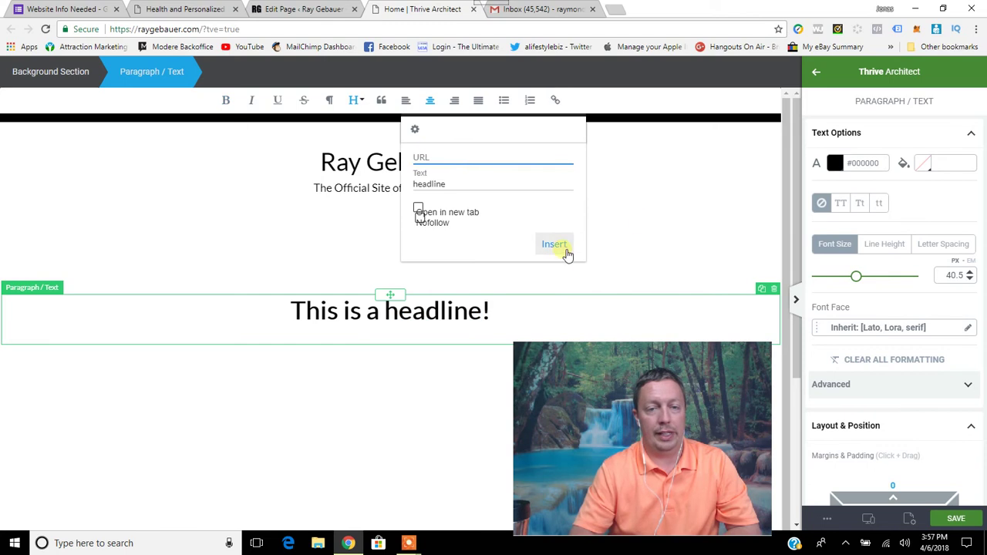
pyautogui.click(462, 157)
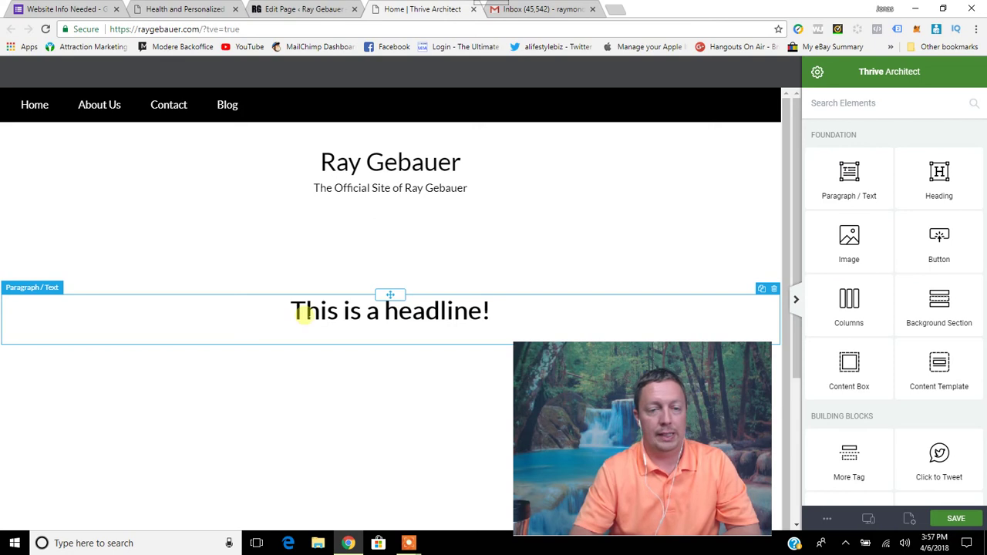
pyautogui.scroll(-2, 226, 302)
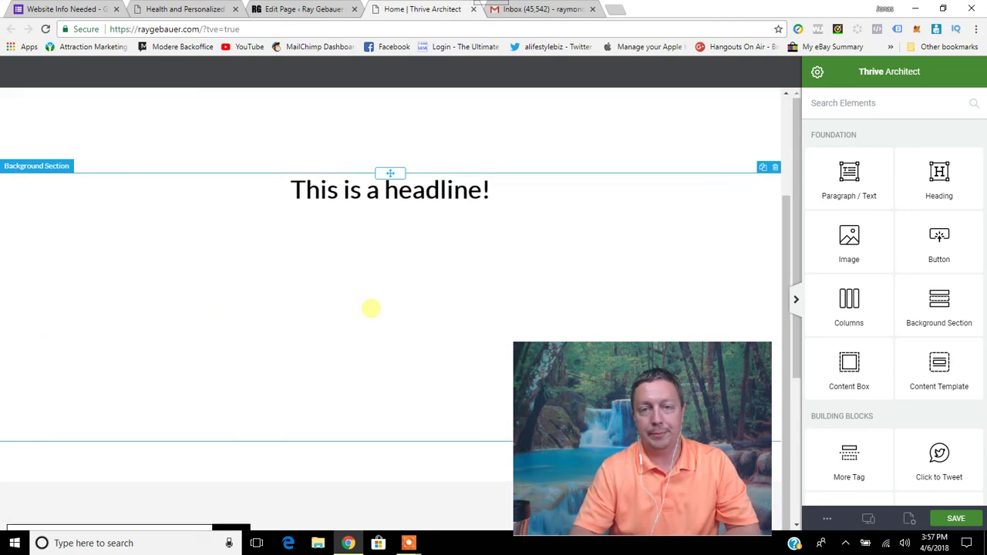
pyautogui.scroll(2, 362, 323)
pyautogui.moveTo(614, 444); pyautogui.dragTo(106, 109)
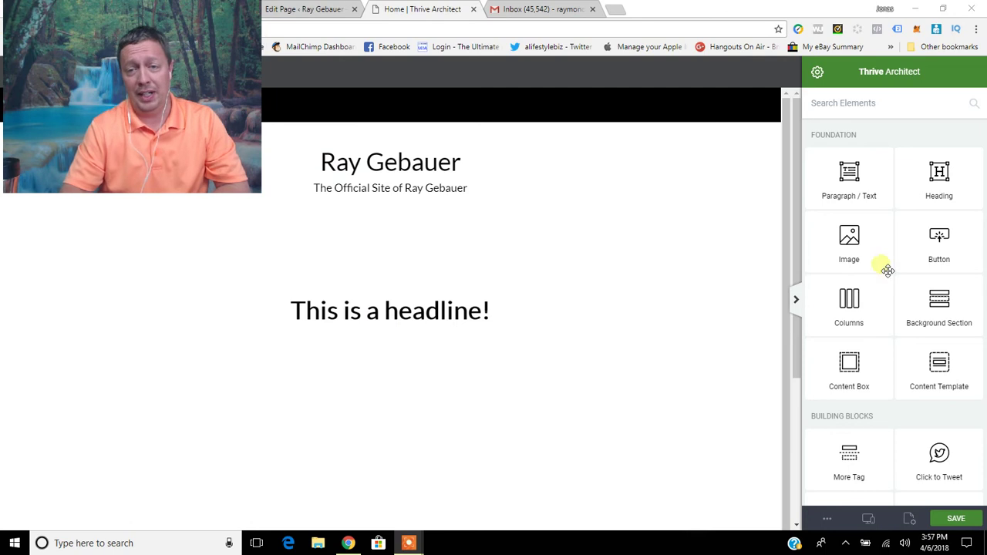
# - Add an Image element below the headline and insert child-theme.png at Full Size – 880 × 660
pyautogui.moveTo(847, 245); pyautogui.dragTo(421, 343)
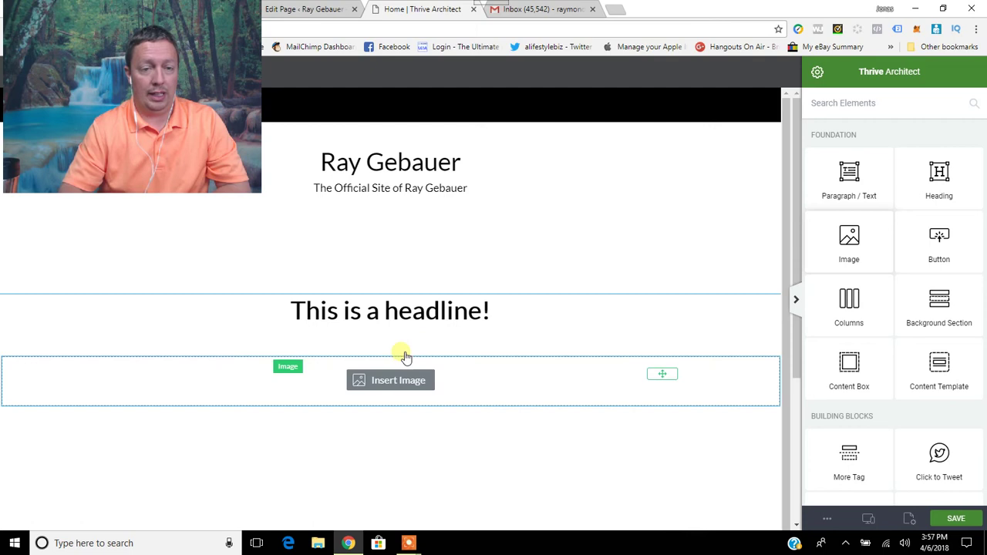
pyautogui.click(401, 380)
pyautogui.click(189, 225)
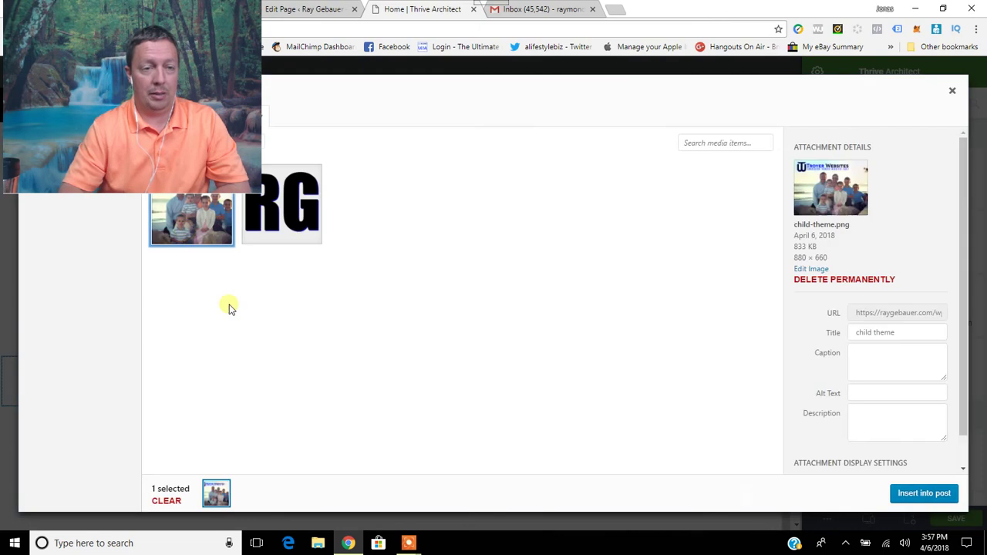
pyautogui.scroll(-1, 939, 406)
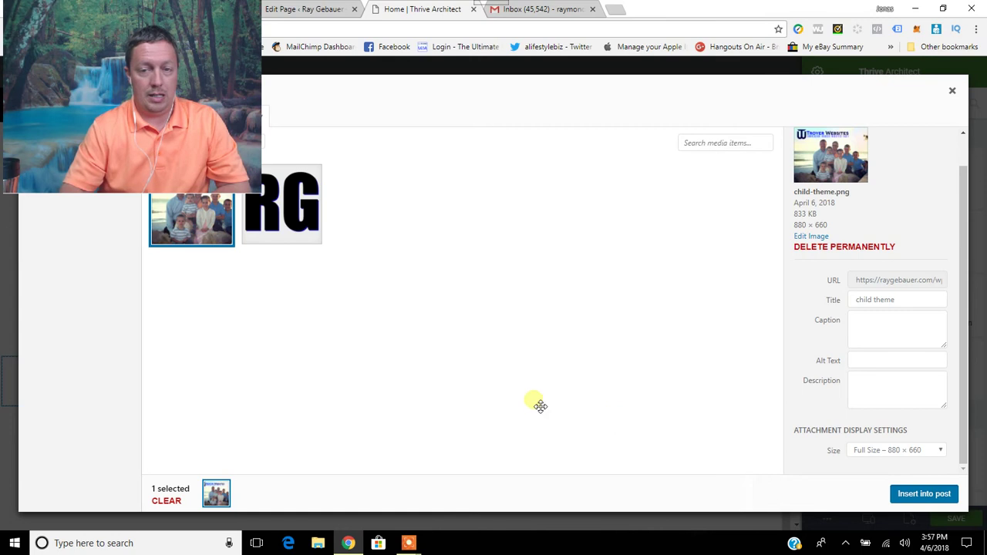
pyautogui.scroll(-2, 581, 407)
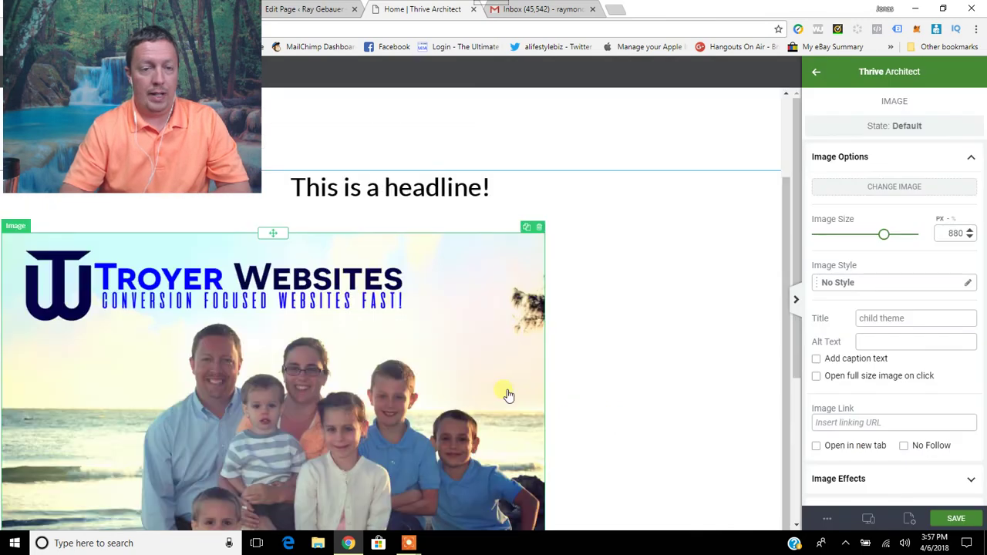
pyautogui.scroll(-1, 356, 368)
pyautogui.scroll(1, 297, 375)
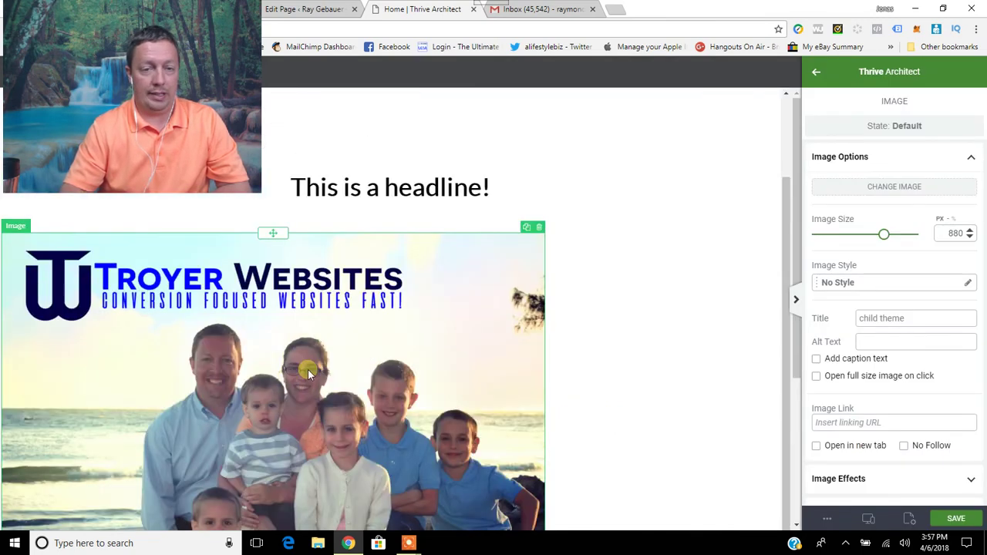
# - Centre the image within the background section and reduce its size to 659 px
pyautogui.scroll(-3, 859, 370)
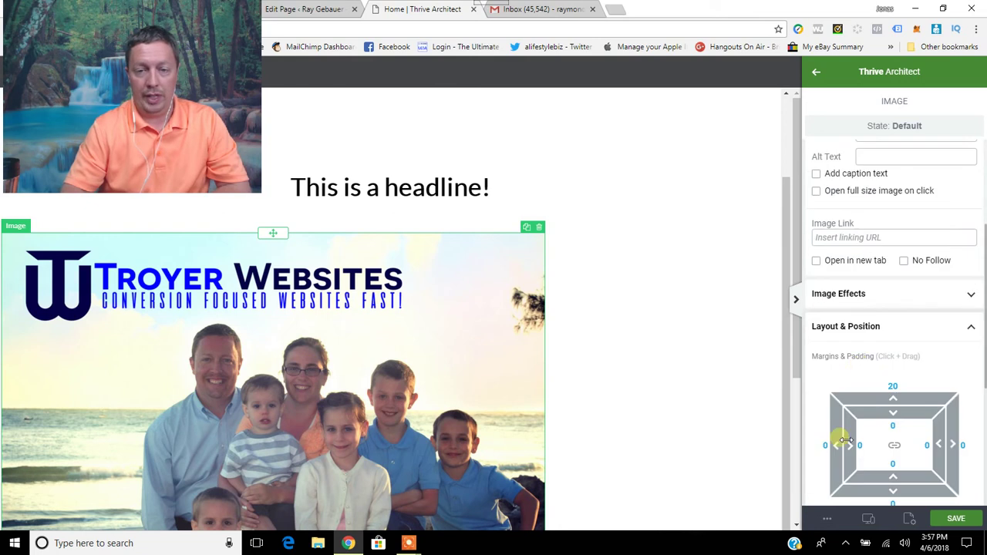
pyautogui.scroll(-3, 848, 447)
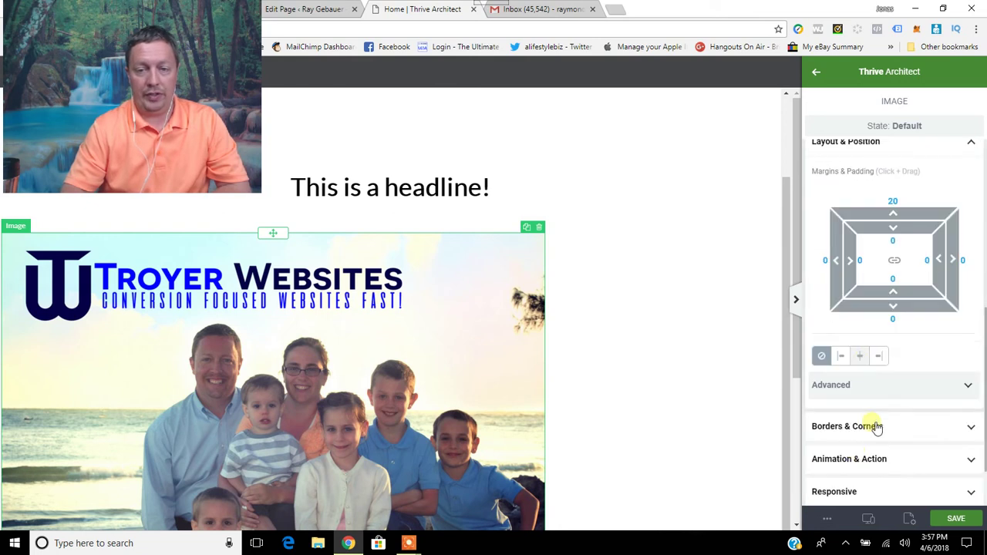
pyautogui.scroll(3, 855, 339)
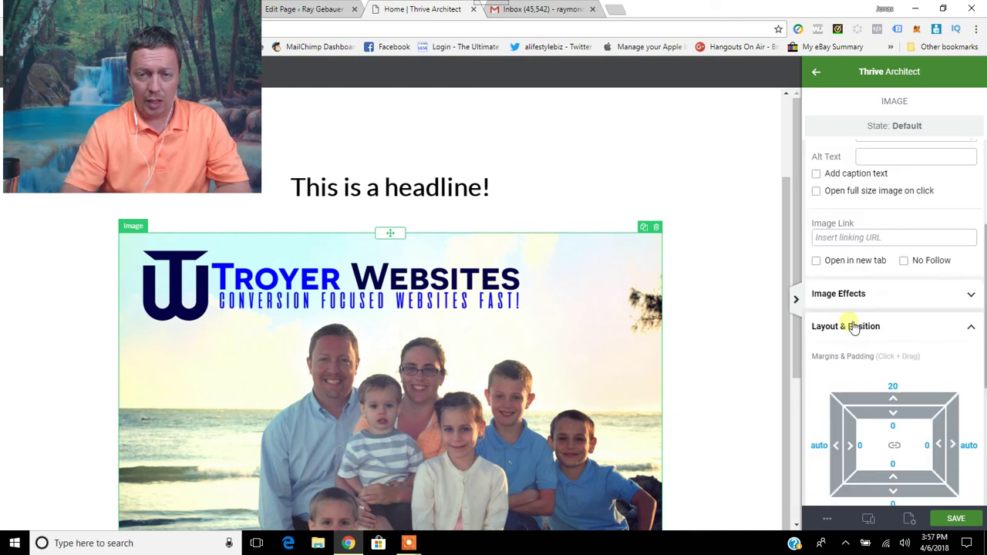
pyautogui.scroll(3, 854, 327)
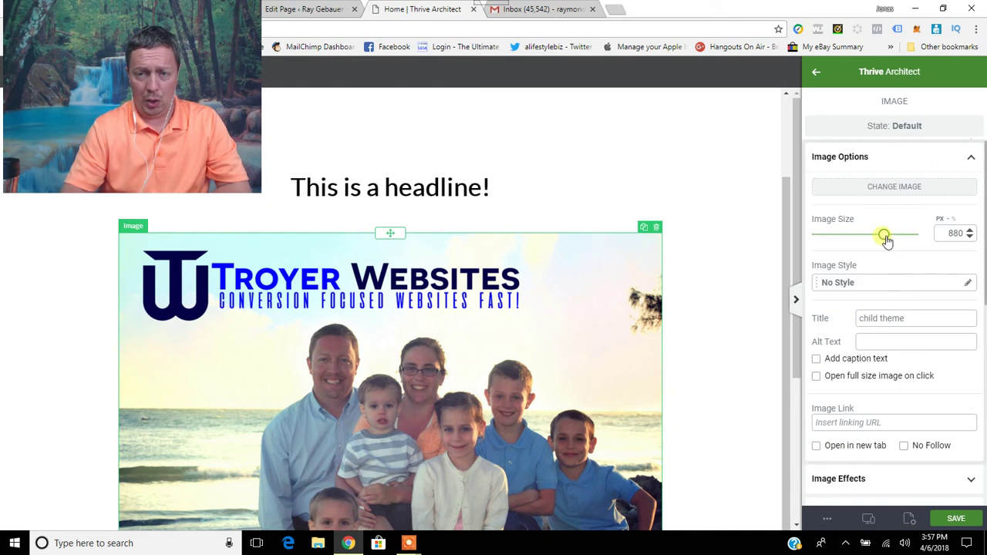
pyautogui.moveTo(886, 240); pyautogui.dragTo(868, 240)
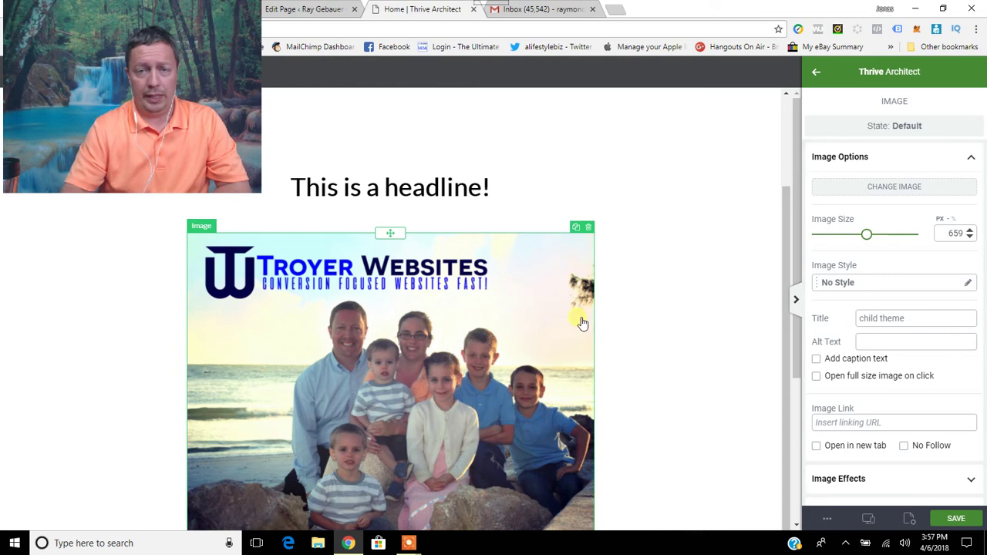
# - Replace the image with the Medium – 300 × 225 version of child-theme.png and enlarge it to 483 px
pyautogui.click(892, 189)
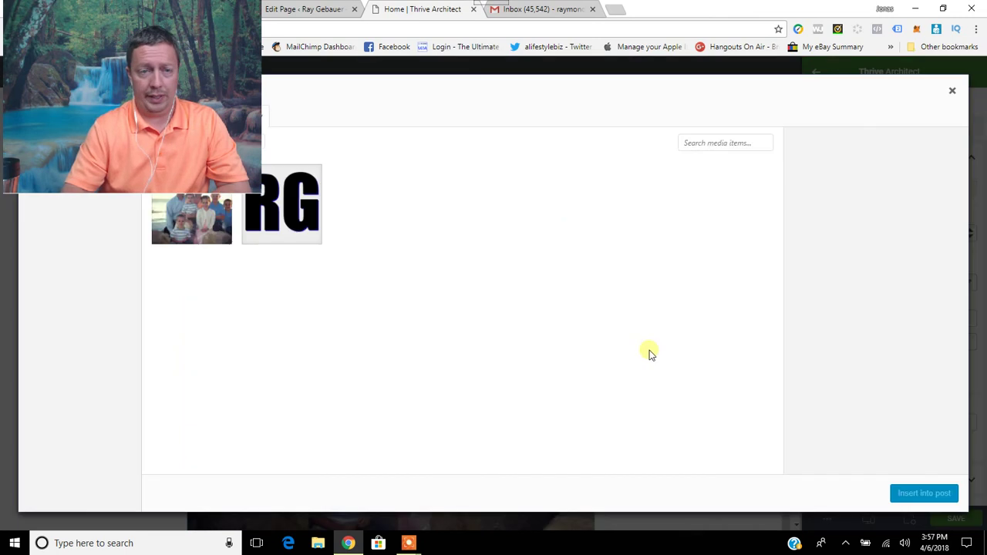
pyautogui.click(204, 223)
pyautogui.scroll(-3, 821, 339)
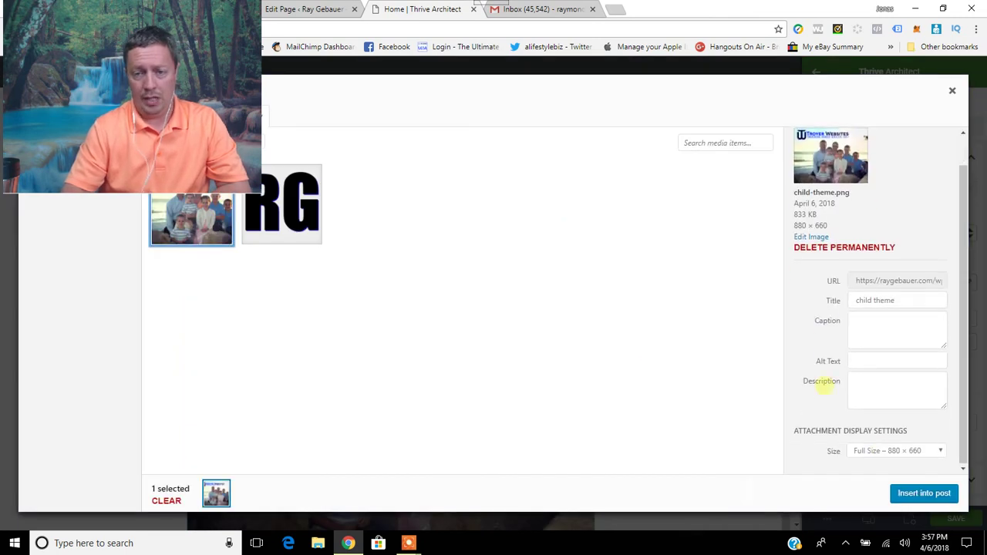
pyautogui.click(878, 452)
pyautogui.click(876, 487)
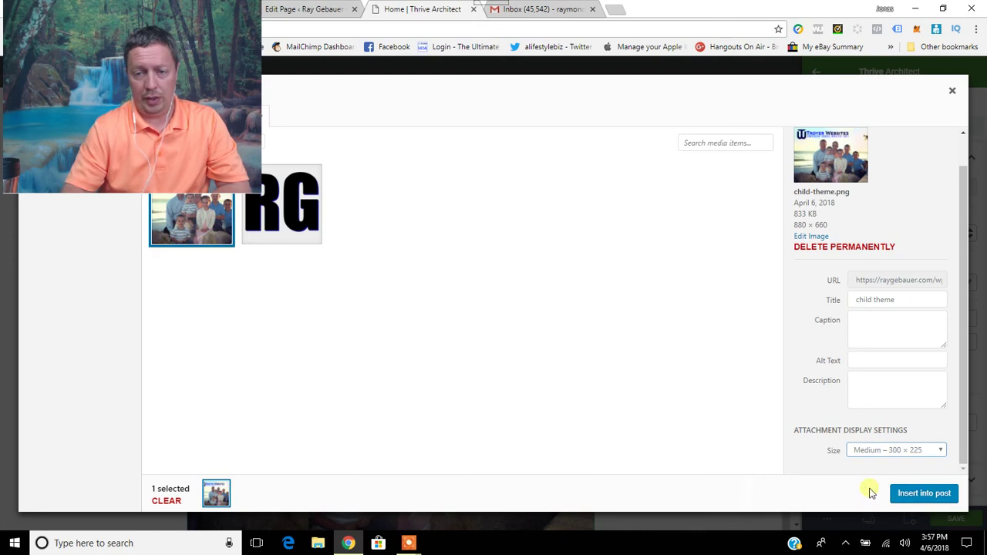
pyautogui.click(923, 494)
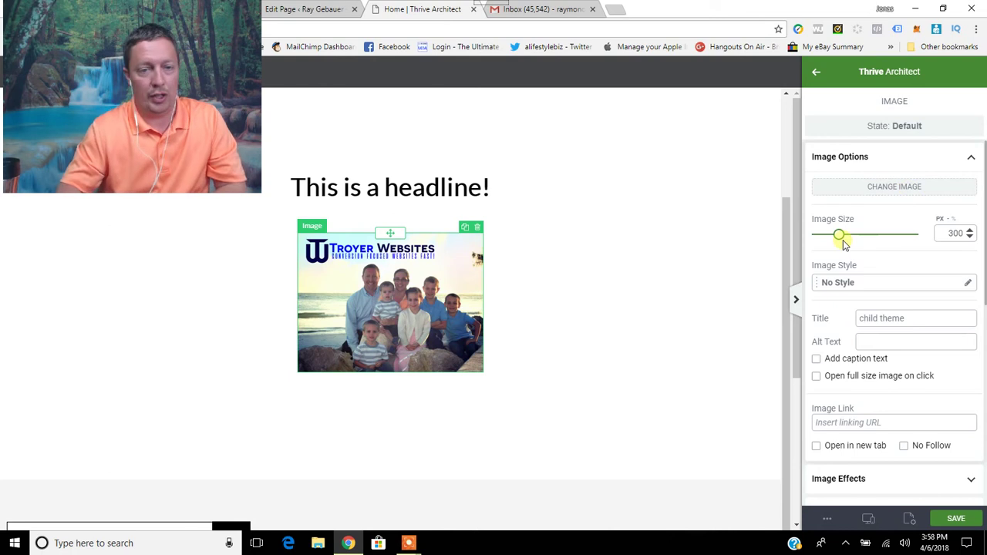
pyautogui.moveTo(845, 239); pyautogui.dragTo(853, 235)
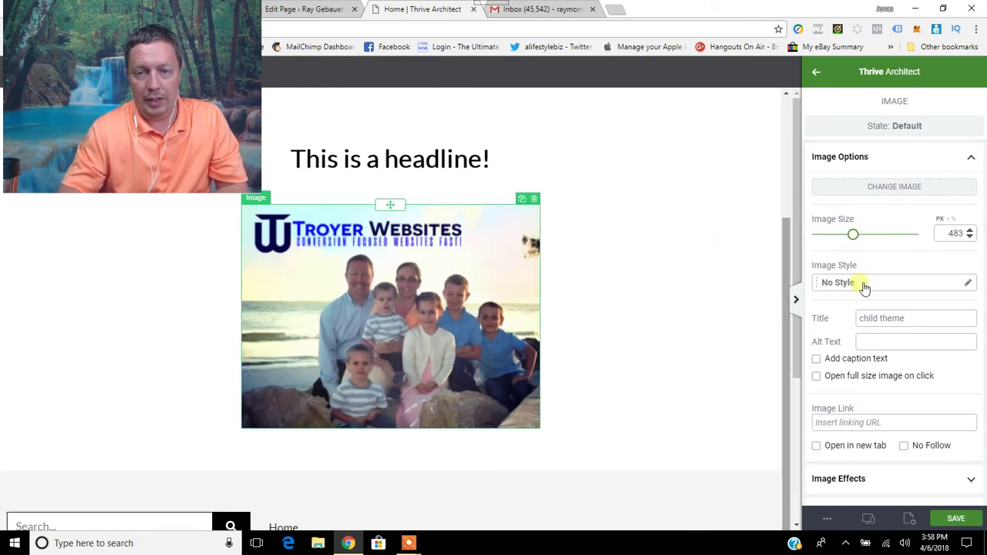
# - Preview several image styles on the family photo, including Circle and Rounded Corners, and apply Lifted Style 1
pyautogui.click(871, 283)
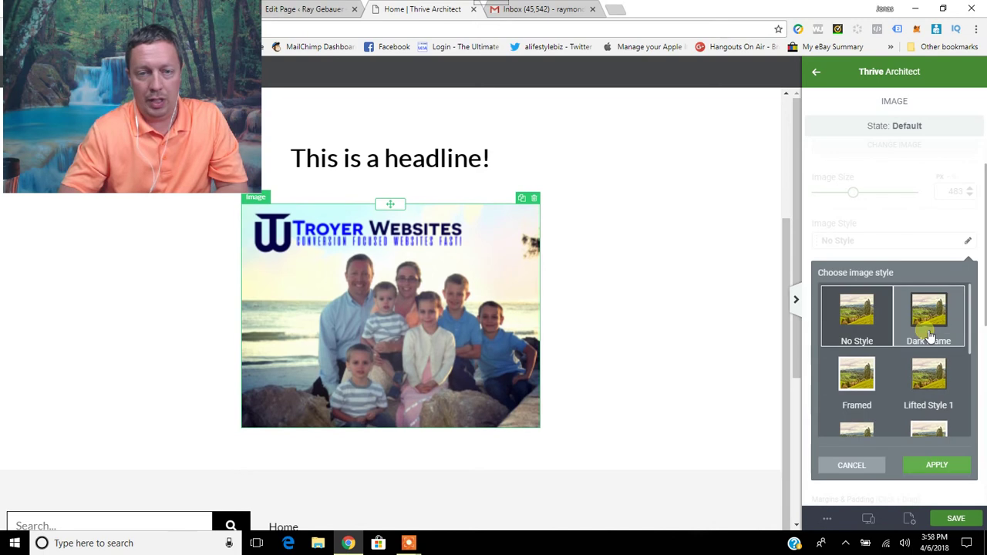
pyautogui.scroll(-1, 919, 386)
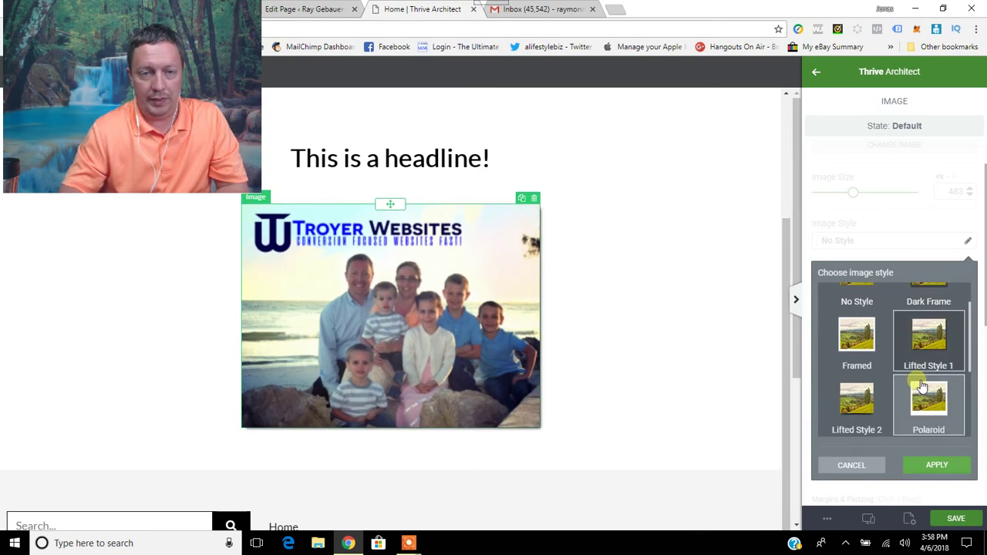
pyautogui.scroll(-3, 921, 385)
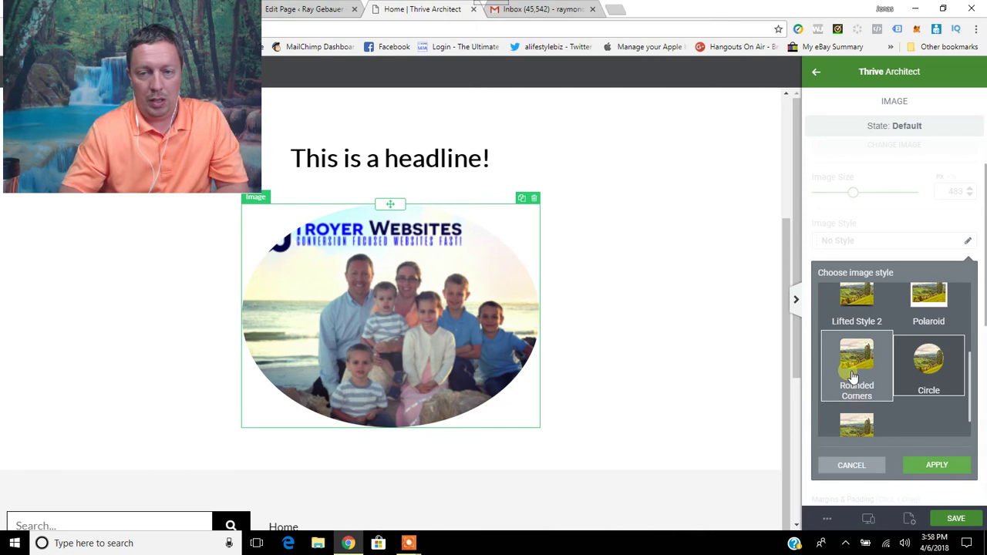
pyautogui.scroll(3, 859, 372)
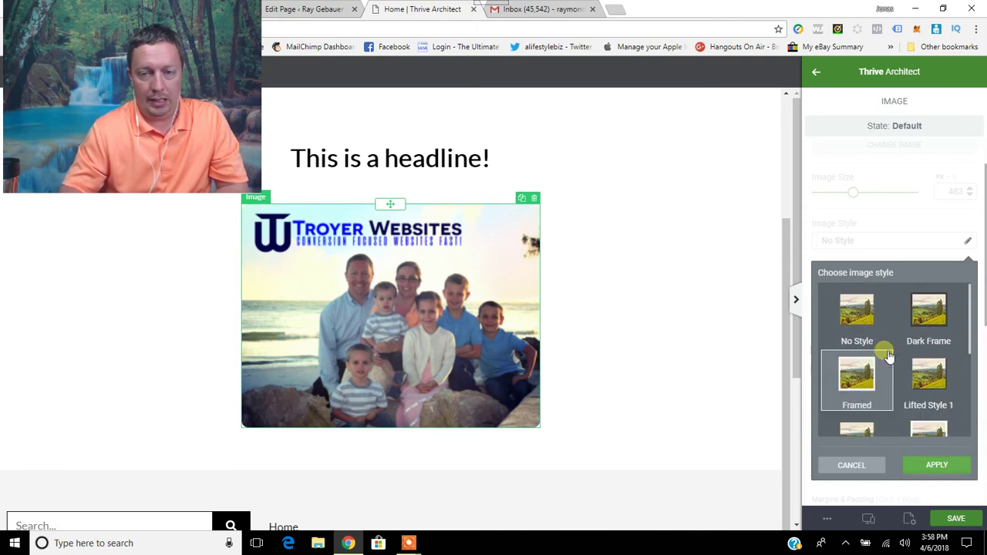
pyautogui.click(936, 416)
pyautogui.click(948, 465)
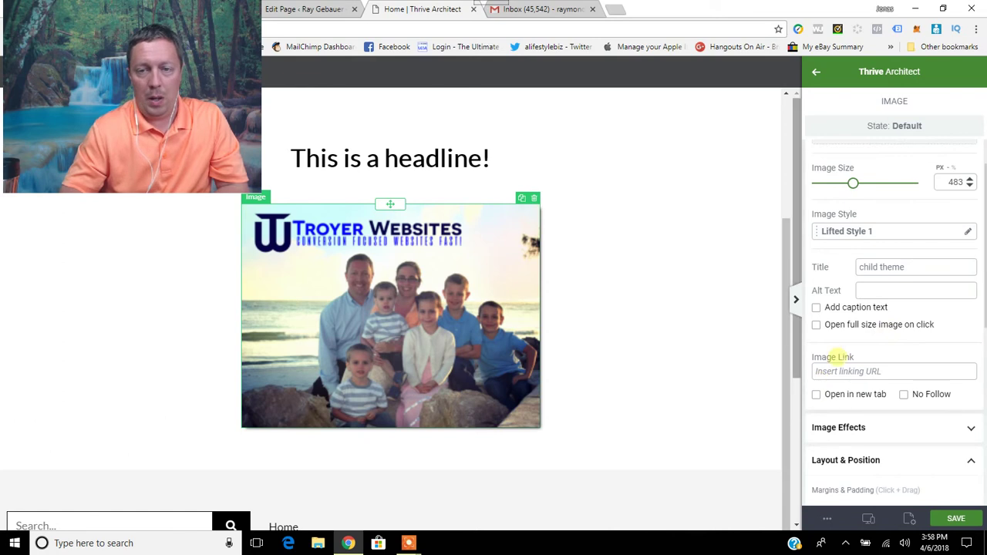
pyautogui.scroll(-1, 879, 345)
pyautogui.scroll(1, 842, 273)
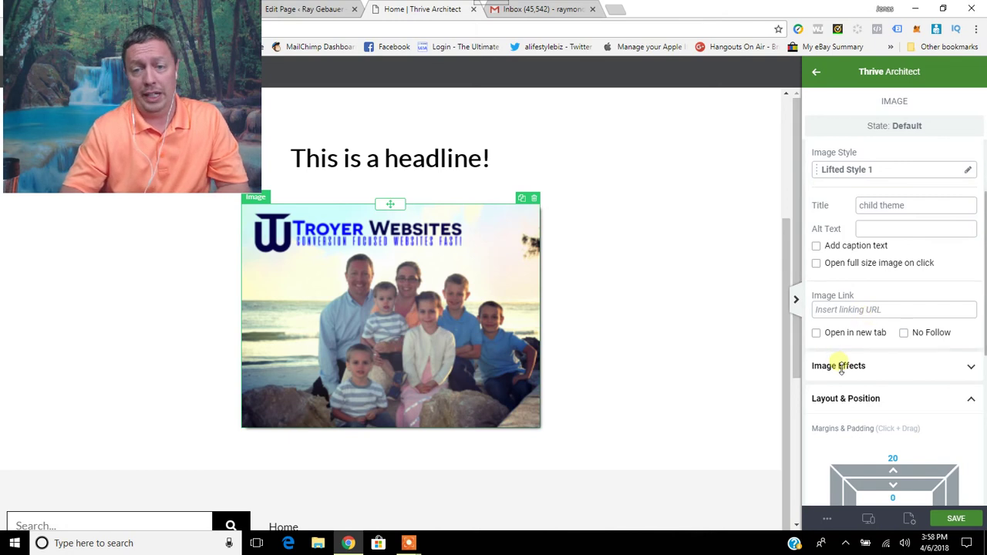
pyautogui.scroll(-3, 836, 339)
pyautogui.click(847, 182)
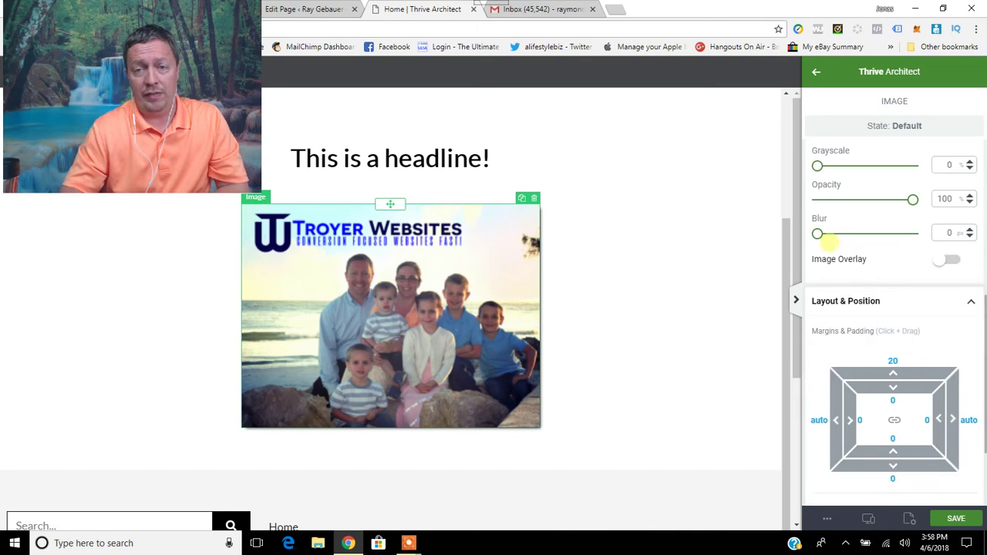
pyautogui.scroll(2, 831, 320)
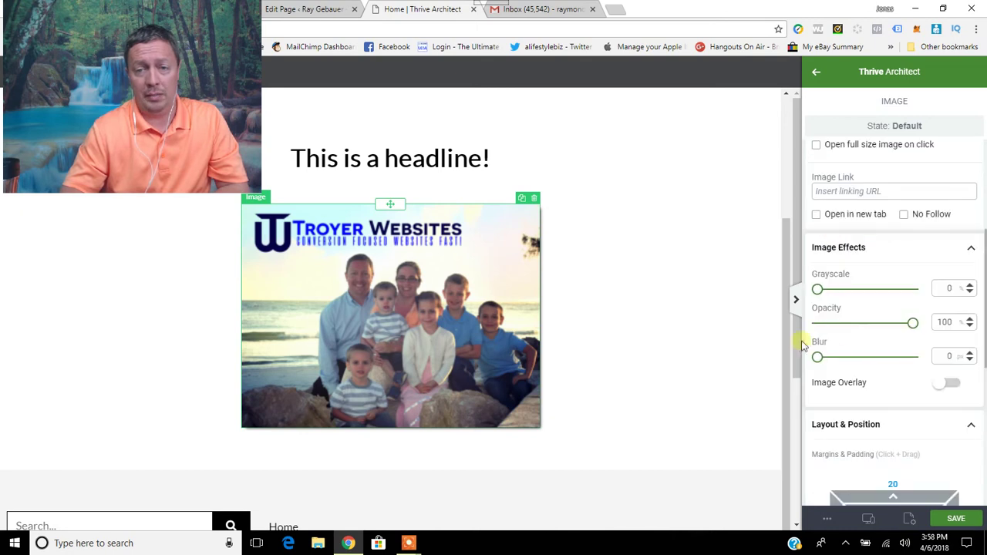
pyautogui.click(974, 247)
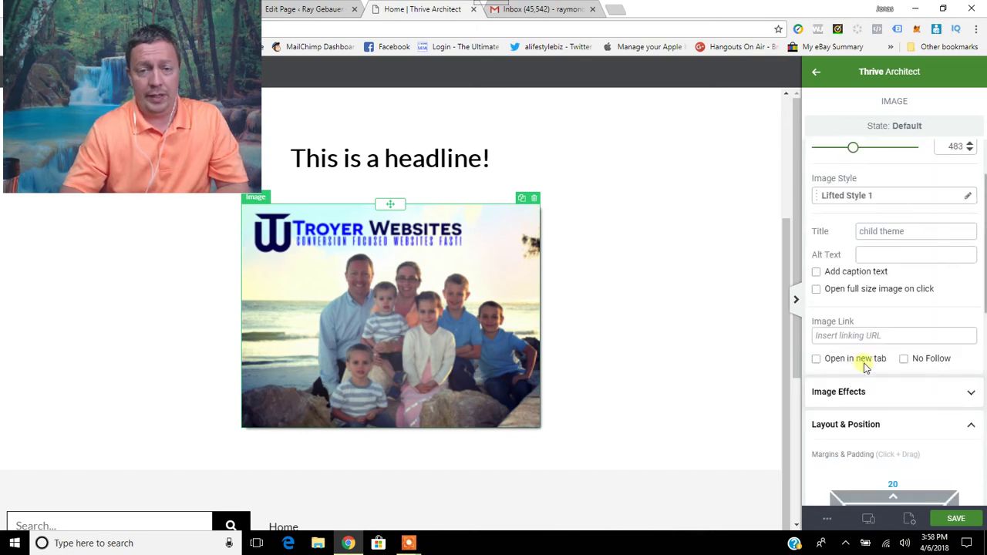
# - Set the image's top margin to 0 and the headline's bottom padding to 0 to tighten the gap between them
pyautogui.scroll(-3, 858, 368)
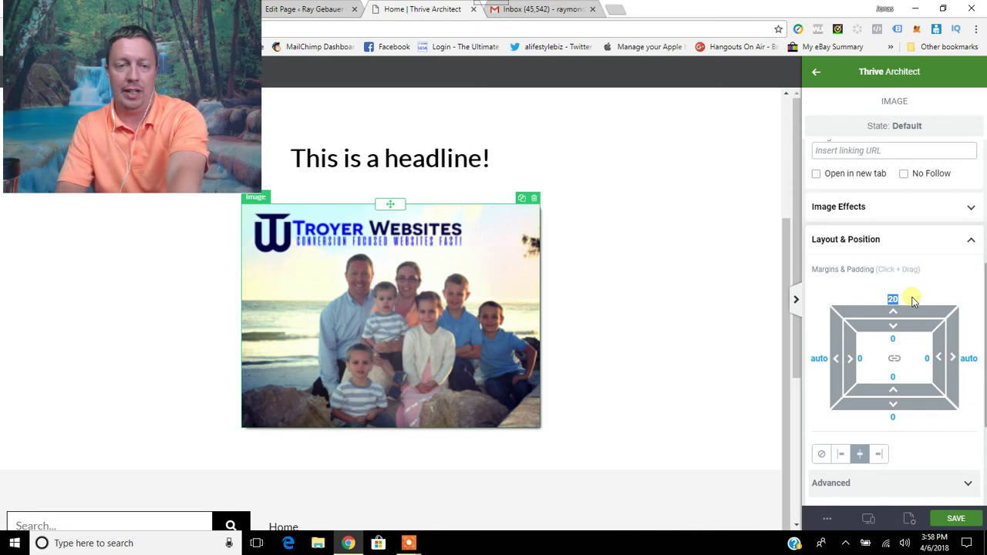
pyautogui.write('0')
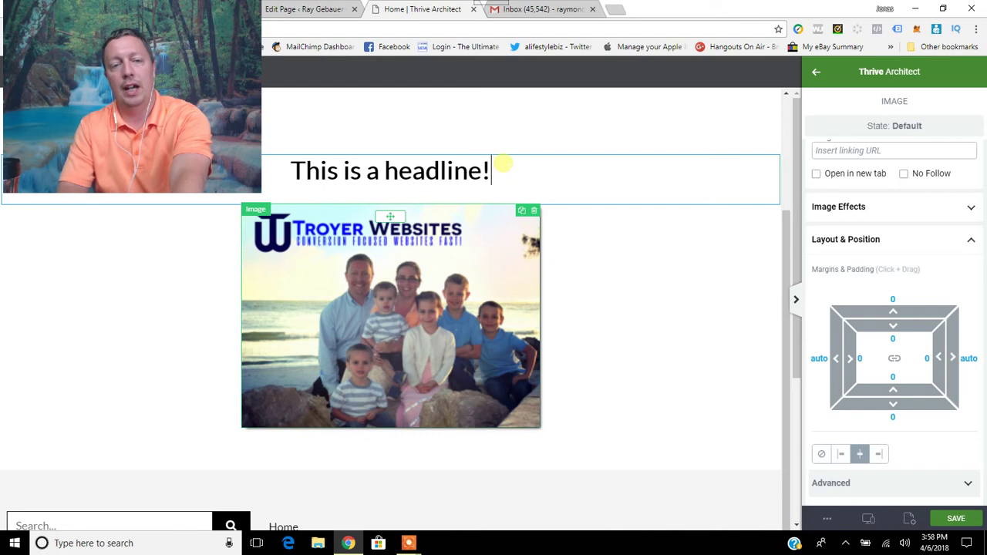
pyautogui.click(592, 174)
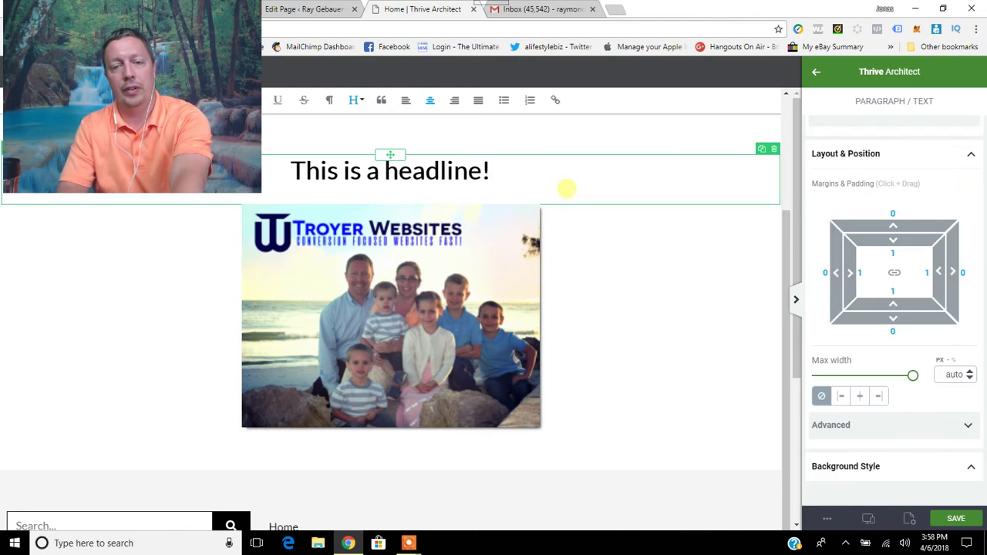
pyautogui.click(892, 317)
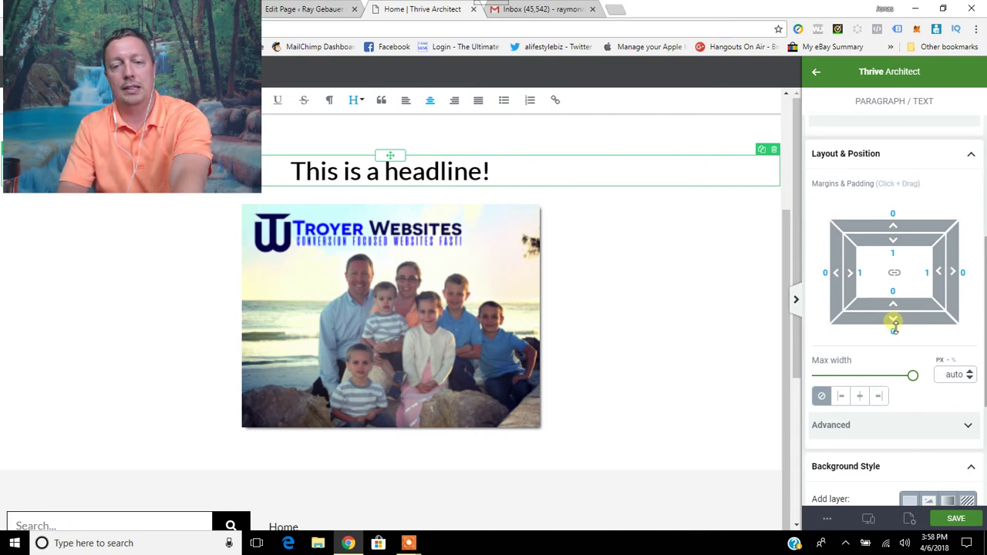
# - Try different top margins on the image, including -5 and 100, and reset its top margin and padding to 0
pyautogui.click(461, 321)
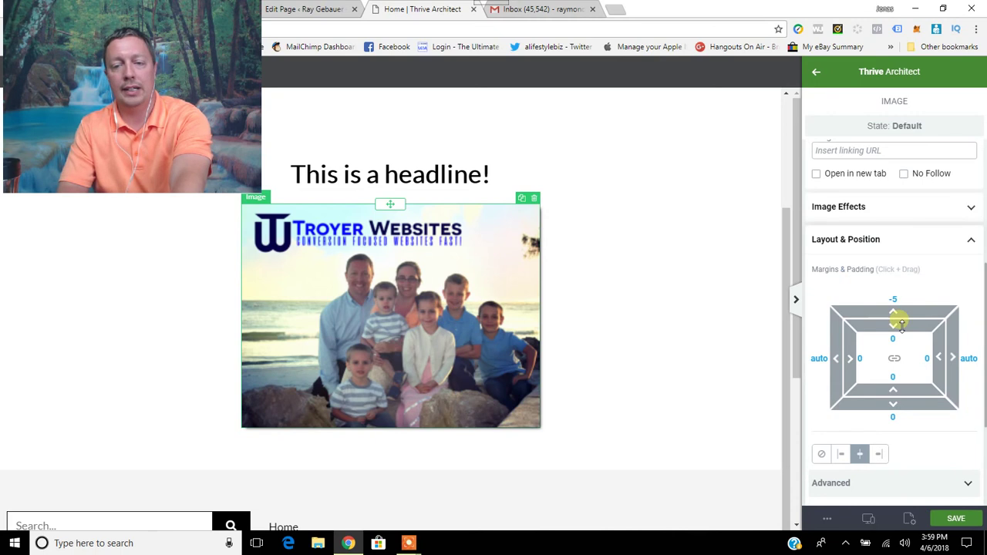
pyautogui.moveTo(896, 316)
pyautogui.mouseDown()
pyautogui.moveTo(893, 339)
pyautogui.moveTo(891, 220)
pyautogui.moveTo(894, 351)
pyautogui.moveTo(898, 324)
pyautogui.mouseUp()
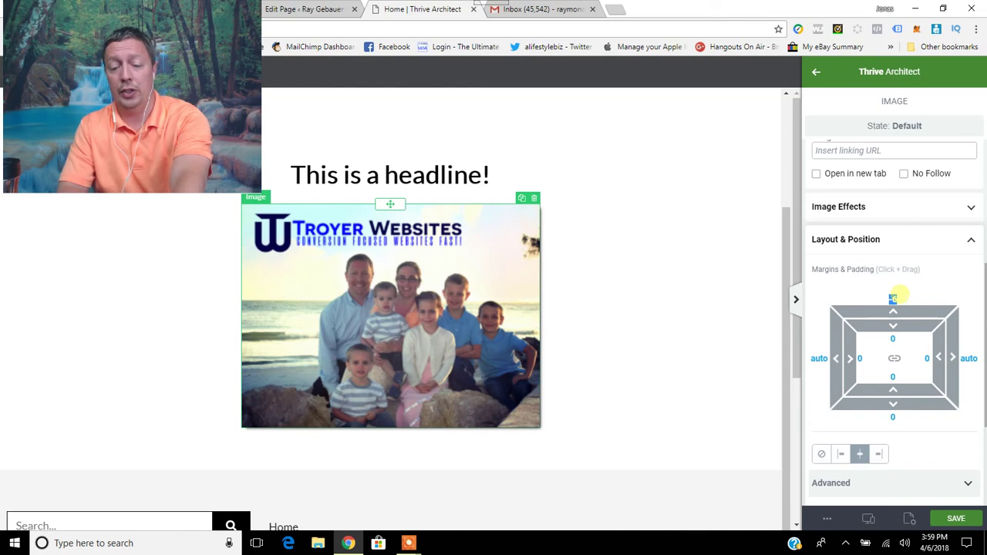
pyautogui.write('0')
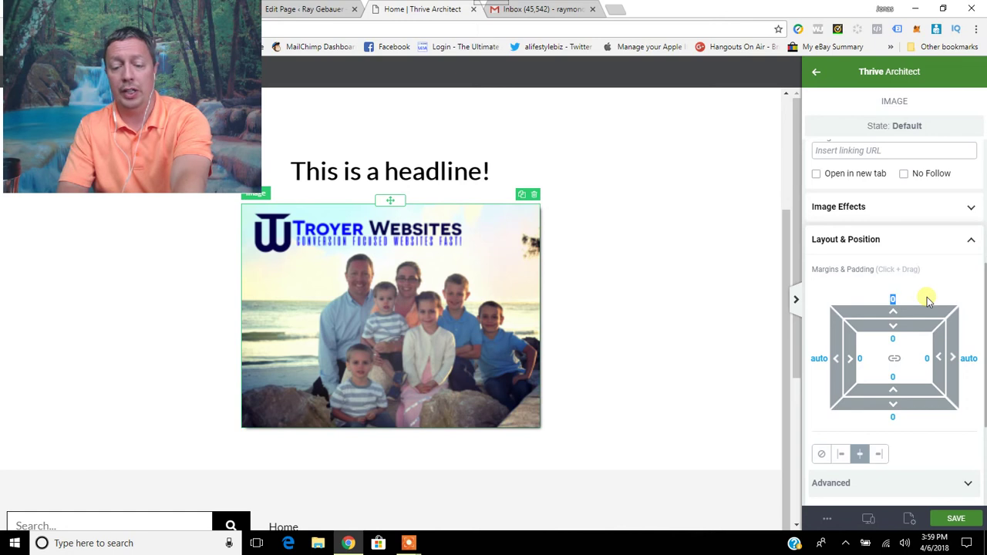
pyautogui.write('100')
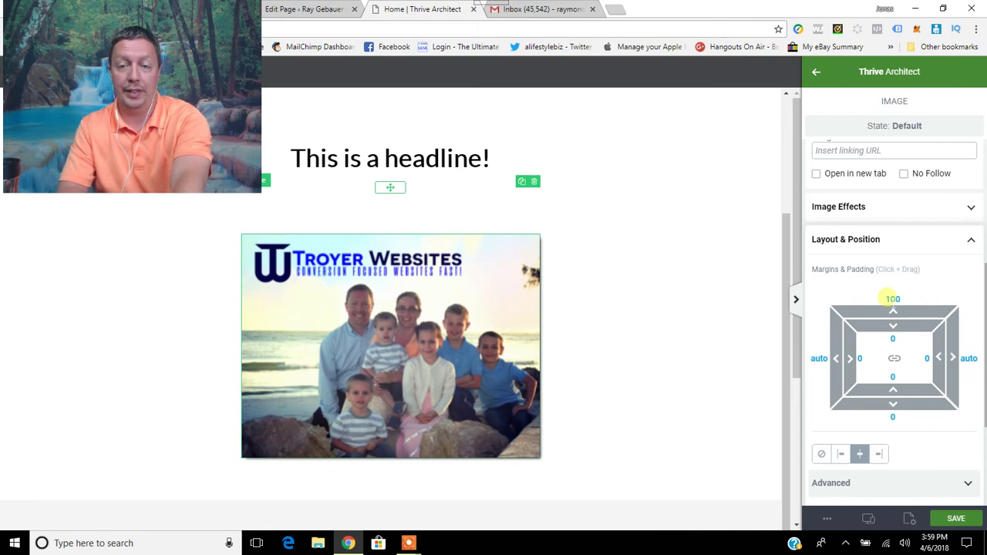
pyautogui.write('0')
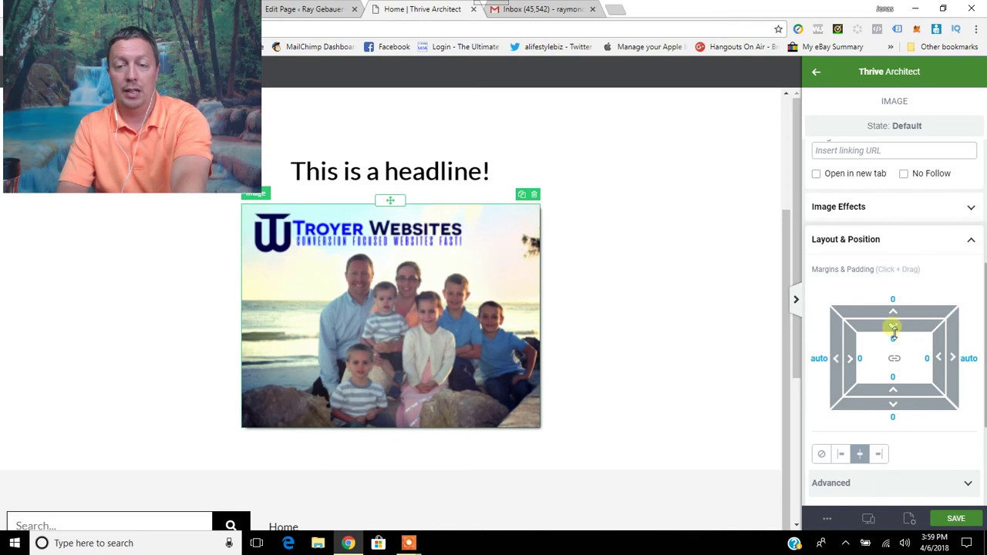
pyautogui.moveTo(894, 316); pyautogui.dragTo(902, 345)
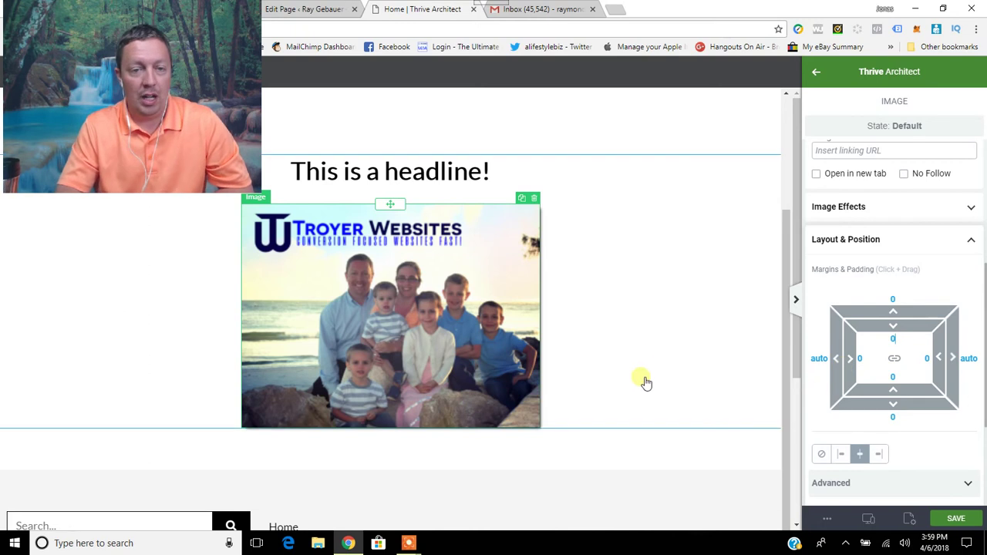
# - Set the background section's top margin to -100 and its top padding to 20, and save the page
pyautogui.scroll(-1, 665, 365)
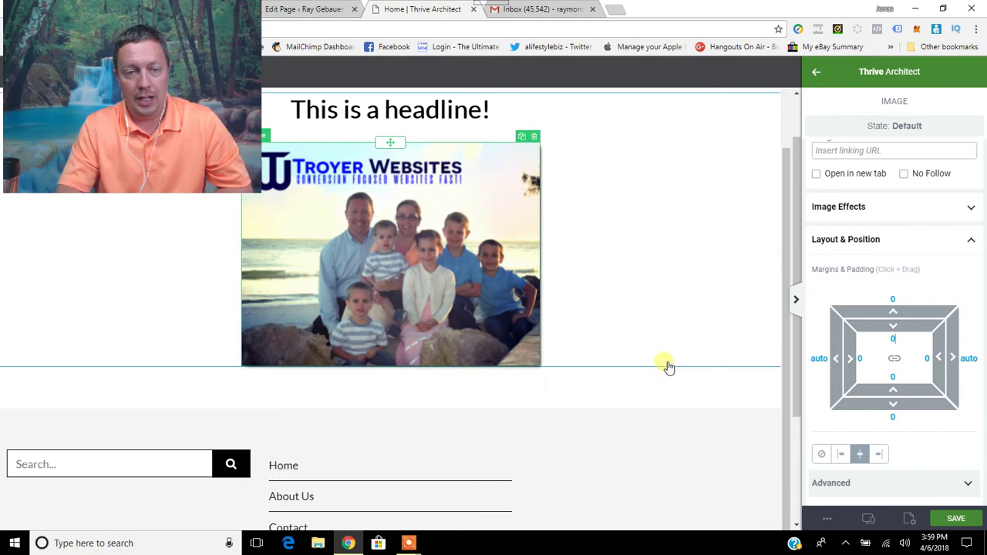
pyautogui.scroll(2, 661, 365)
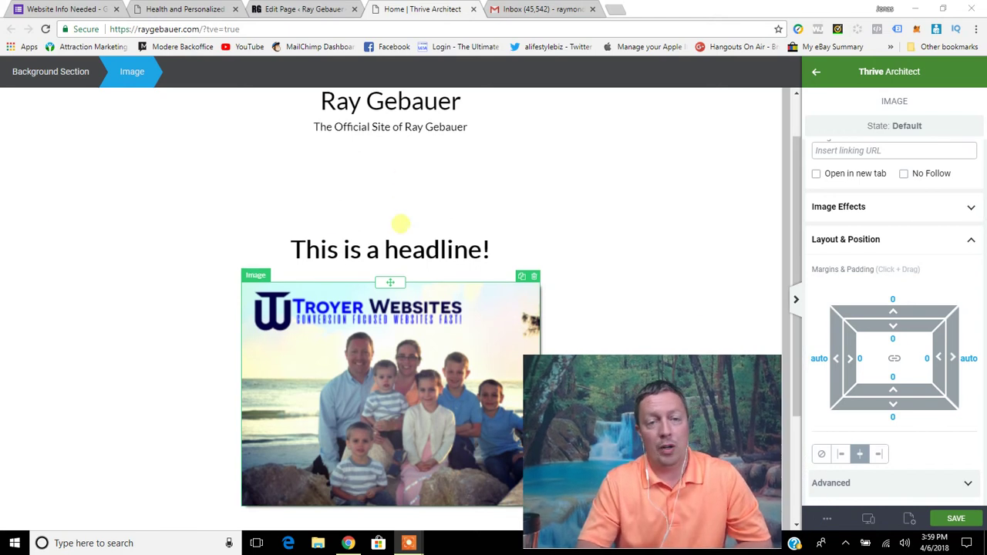
pyautogui.scroll(1, 308, 262)
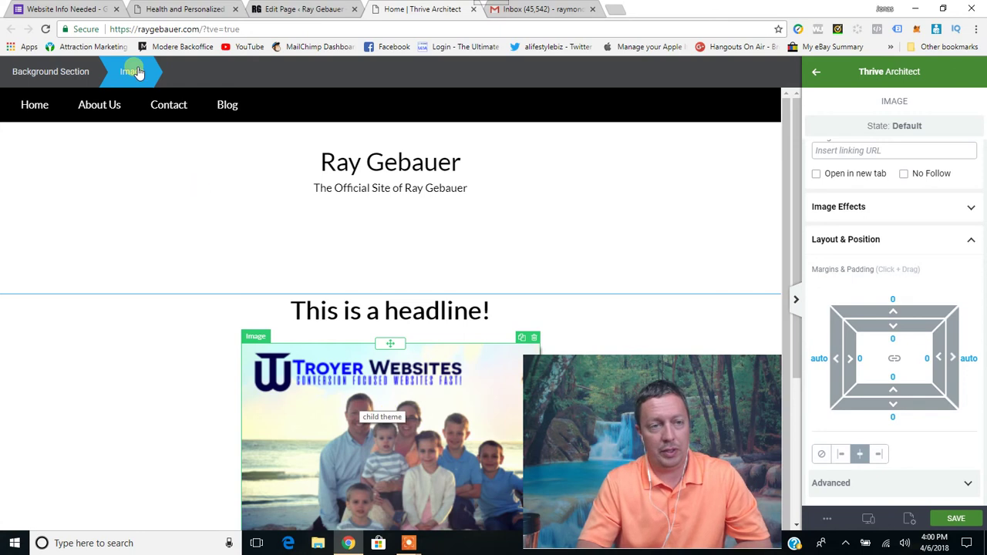
pyautogui.click(61, 73)
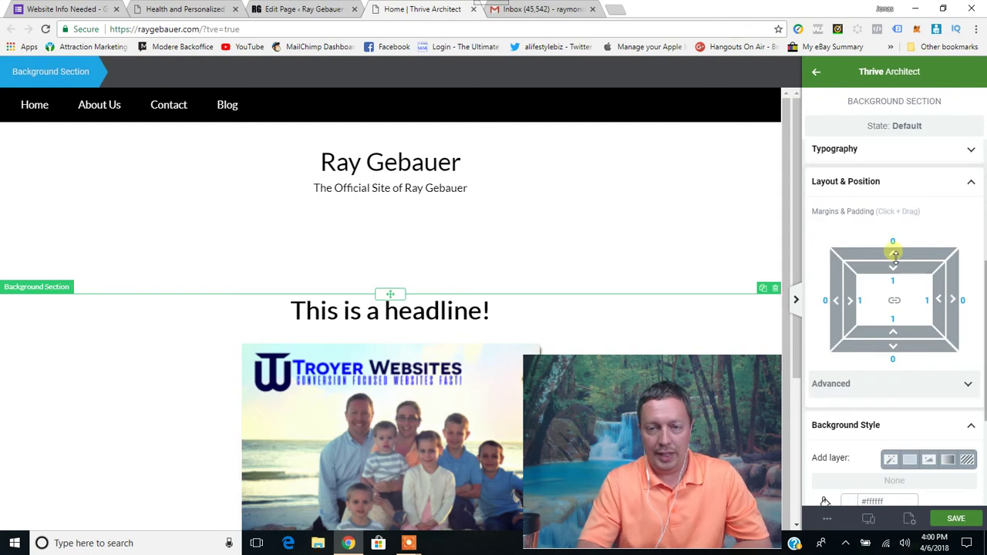
pyautogui.moveTo(893, 256); pyautogui.dragTo(886, 380)
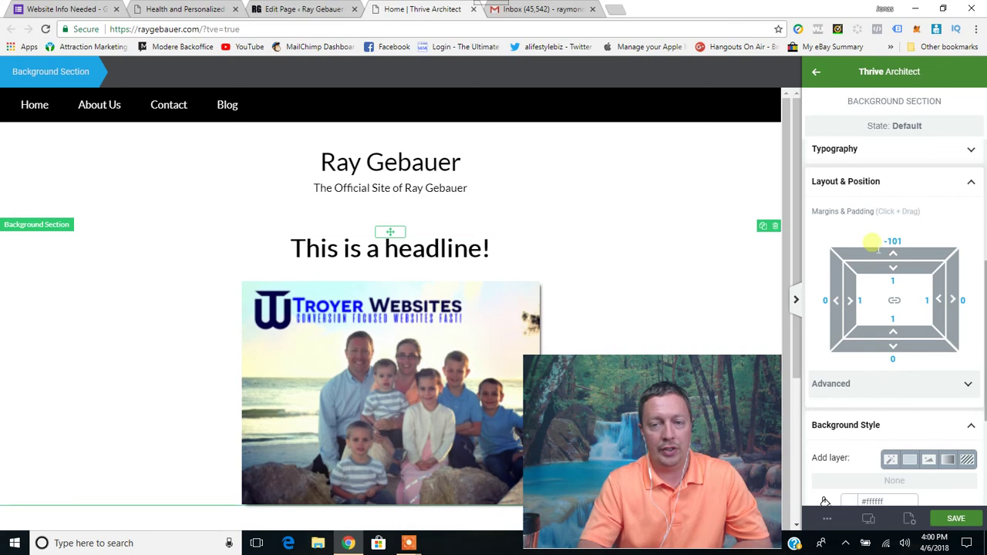
pyautogui.moveTo(896, 240); pyautogui.dragTo(856, 241)
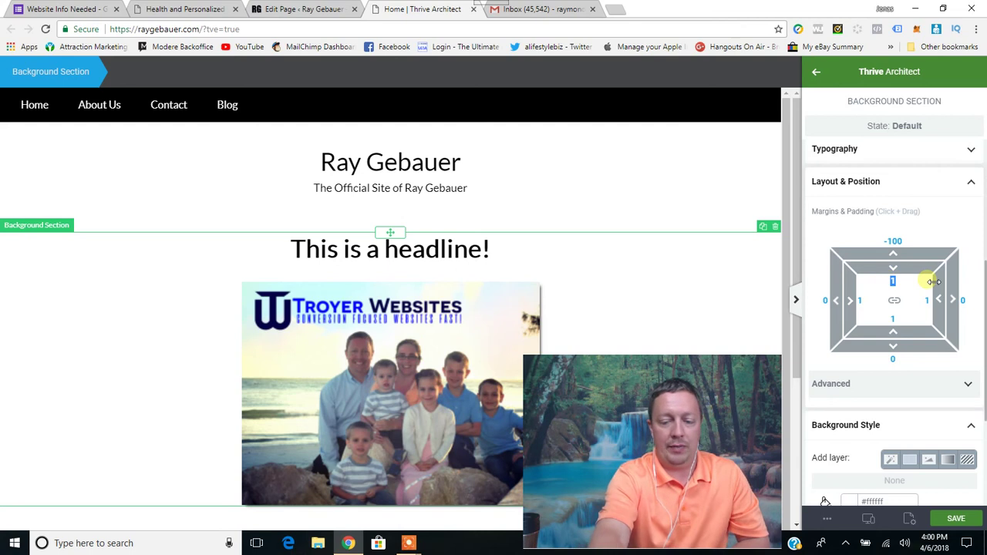
pyautogui.write('20')
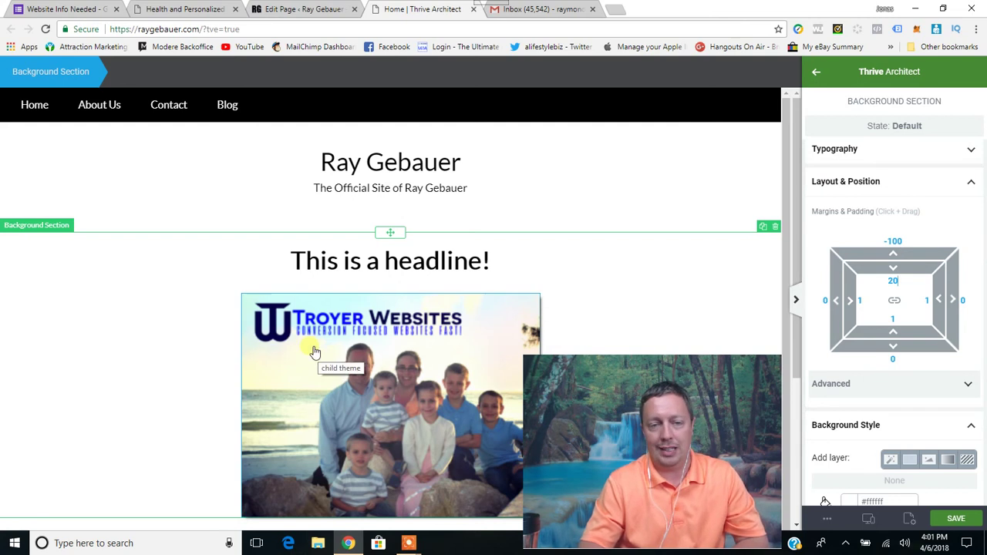
pyautogui.click(940, 526)
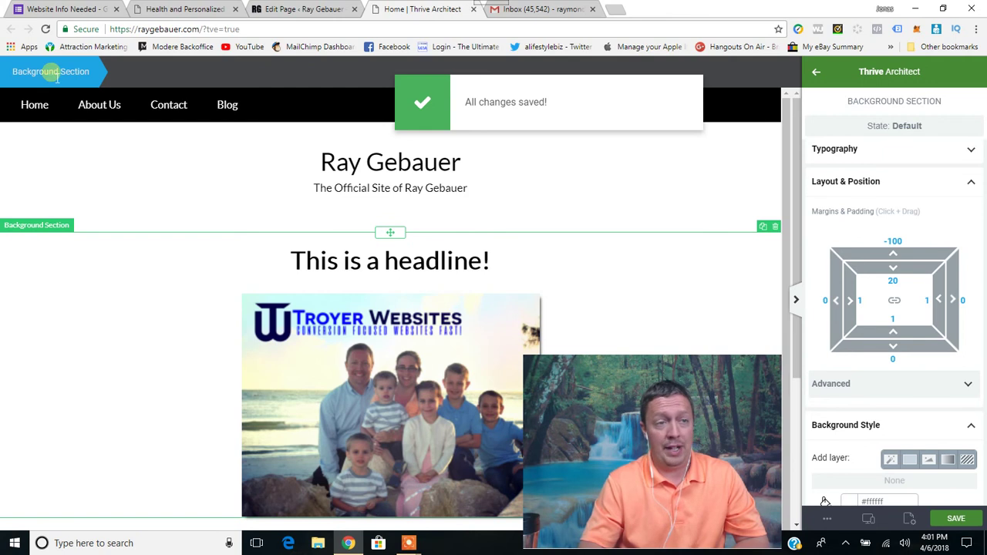
# - In the Tablet view, set the background section's top margin to -68 and save the page
pyautogui.click(827, 518)
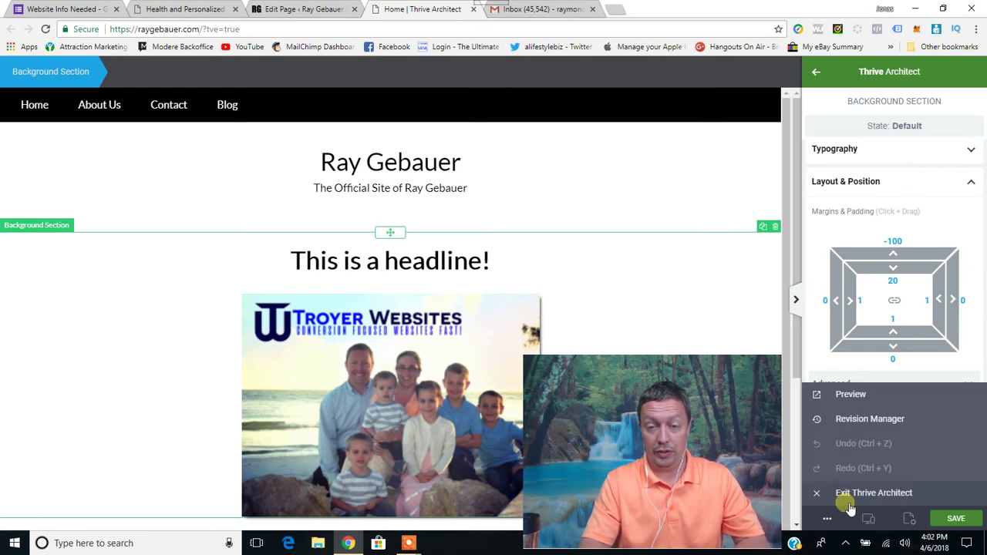
pyautogui.click(827, 519)
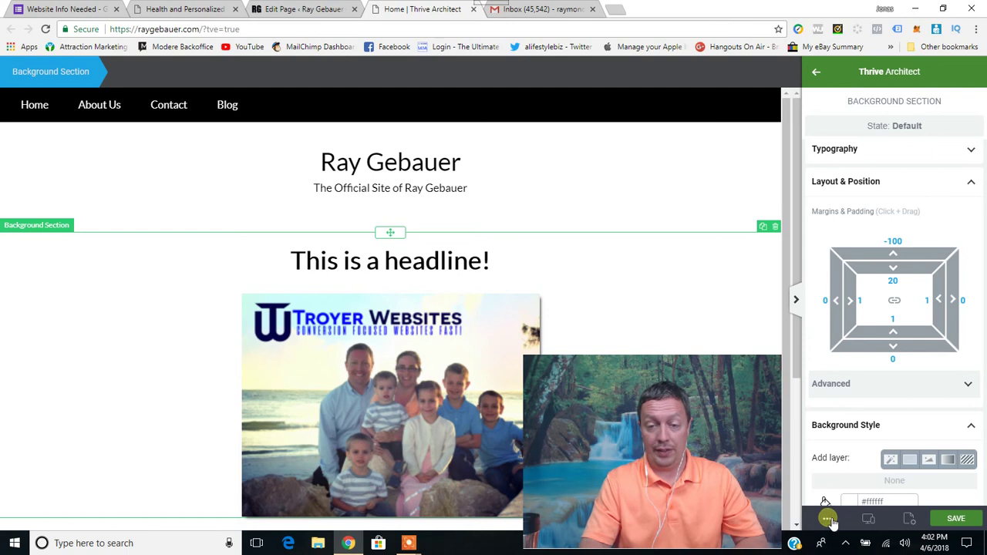
pyautogui.click(867, 518)
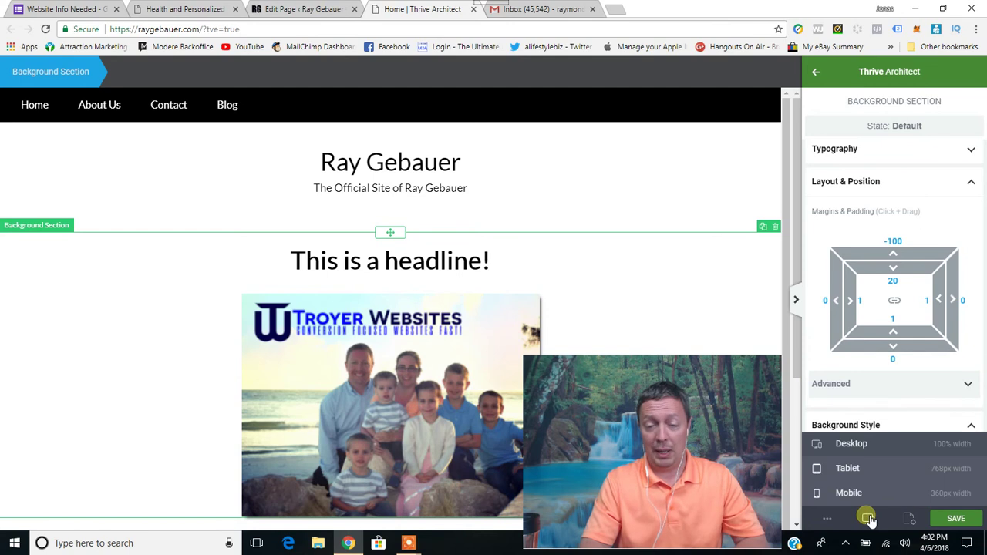
pyautogui.click(879, 467)
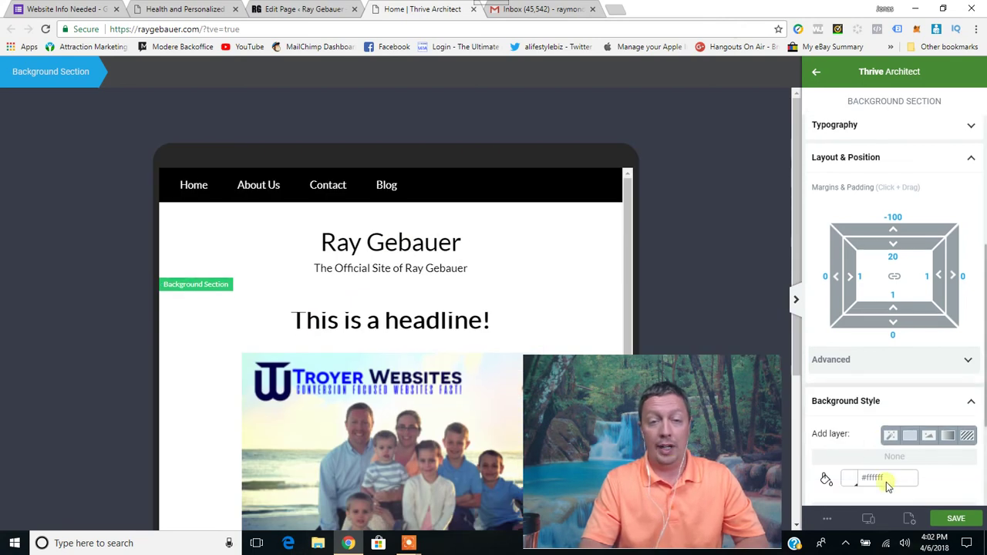
pyautogui.moveTo(670, 467); pyautogui.dragTo(494, 88)
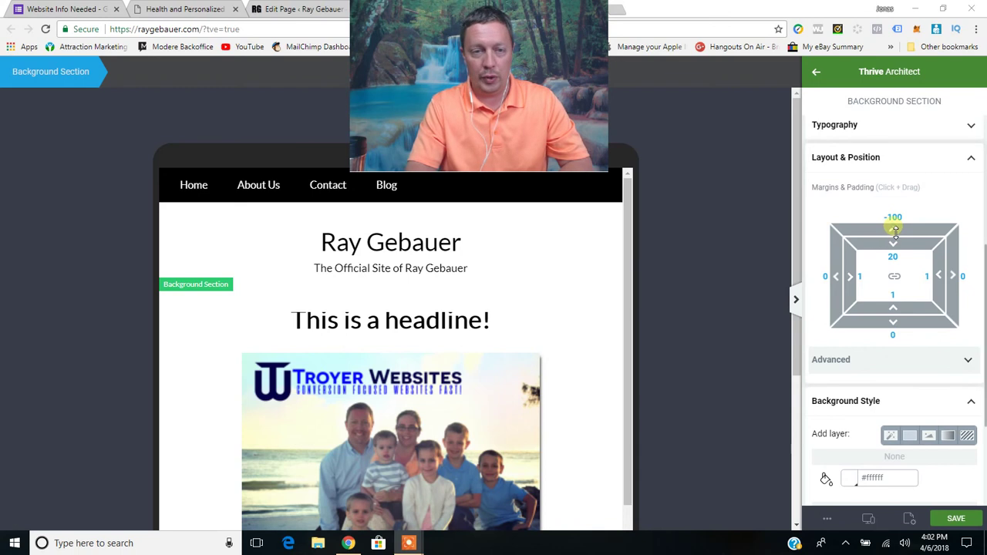
pyautogui.moveTo(891, 226); pyautogui.dragTo(901, 188)
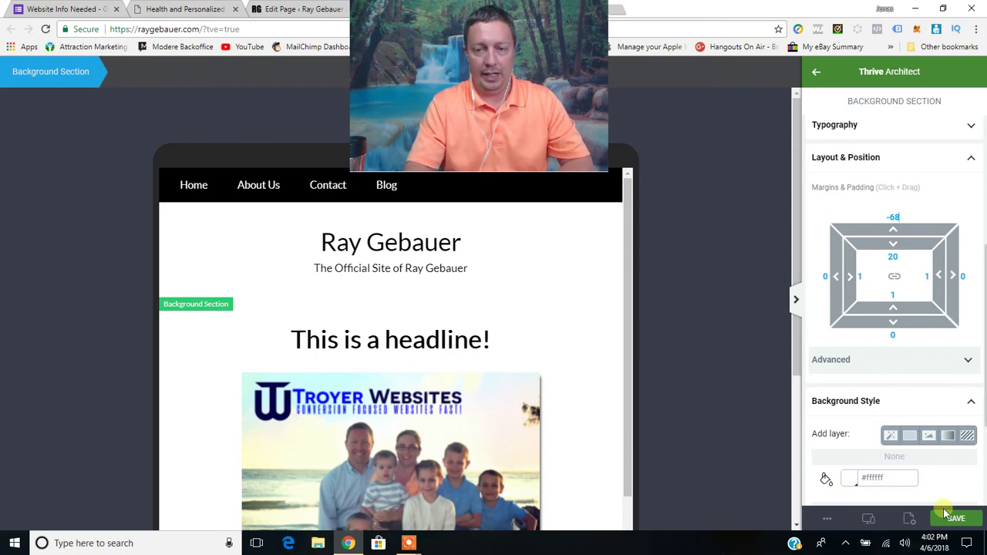
pyautogui.click(974, 522)
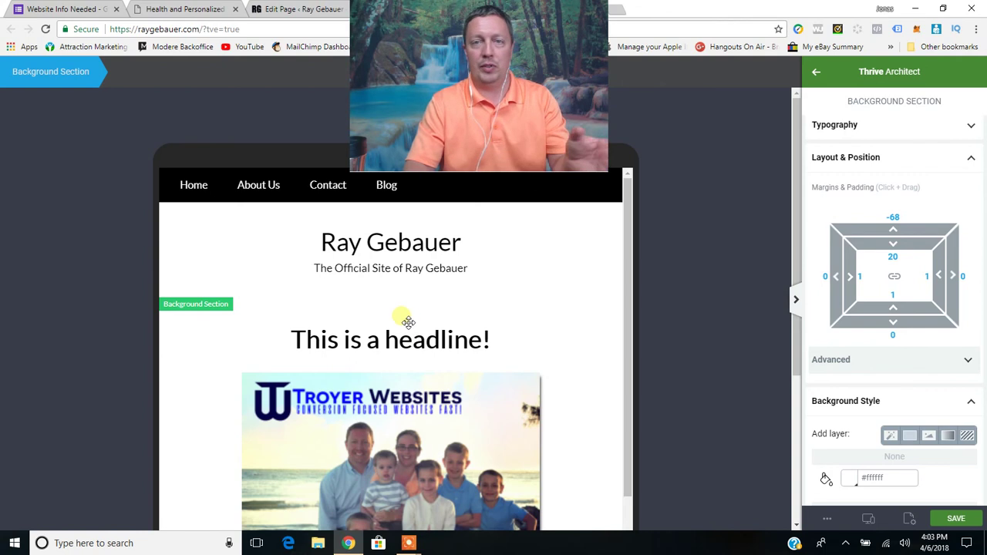
# - In the Mobile view, set the background section's left and right padding to 12
pyautogui.click(868, 521)
pyautogui.click(907, 496)
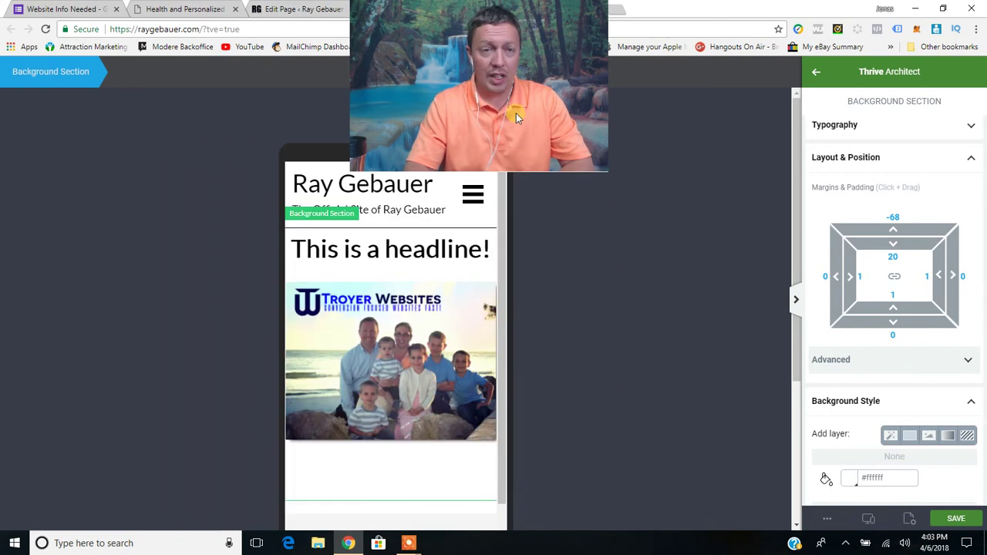
pyautogui.moveTo(516, 114); pyautogui.dragTo(203, 133)
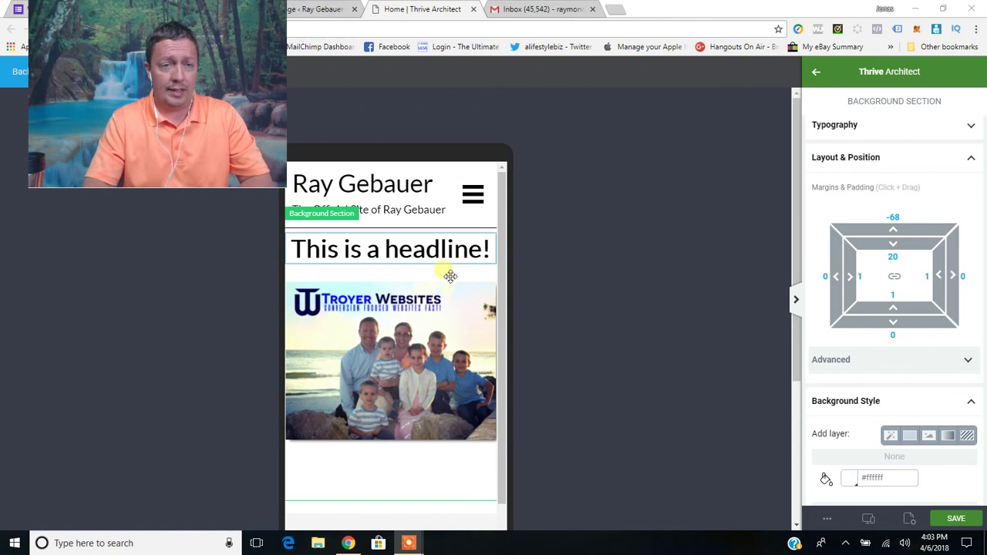
pyautogui.scroll(-2, 437, 290)
pyautogui.scroll(2, 434, 306)
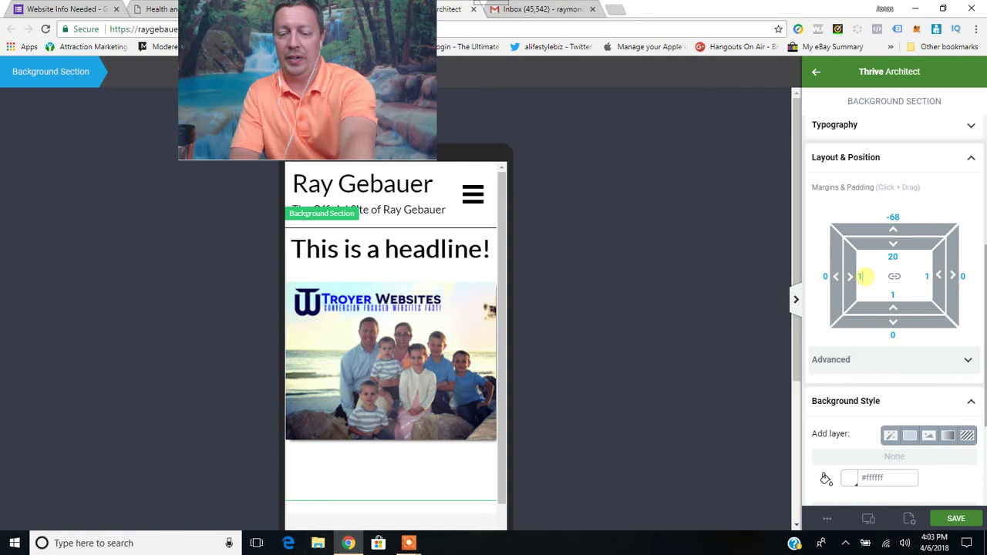
pyautogui.moveTo(860, 276); pyautogui.dragTo(861, 286)
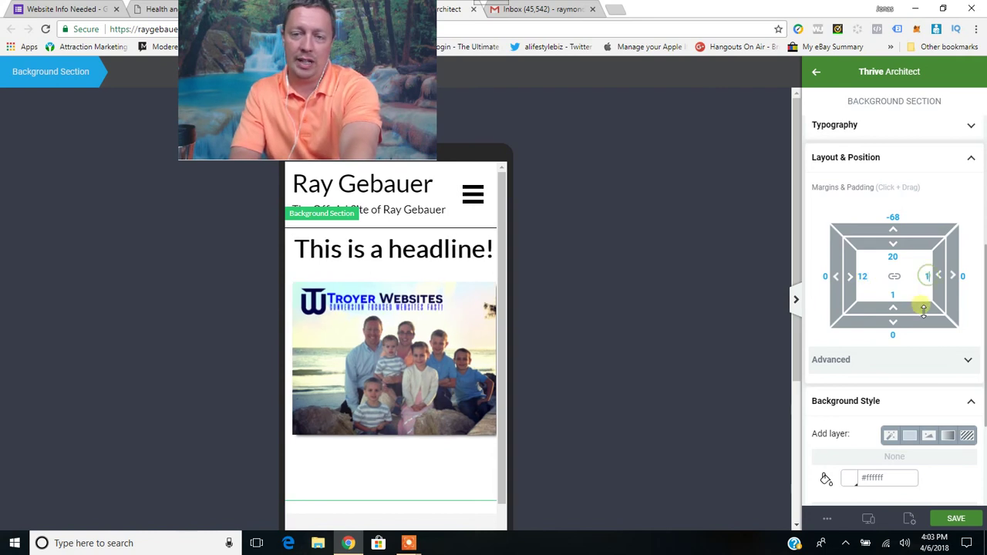
pyautogui.write('2')
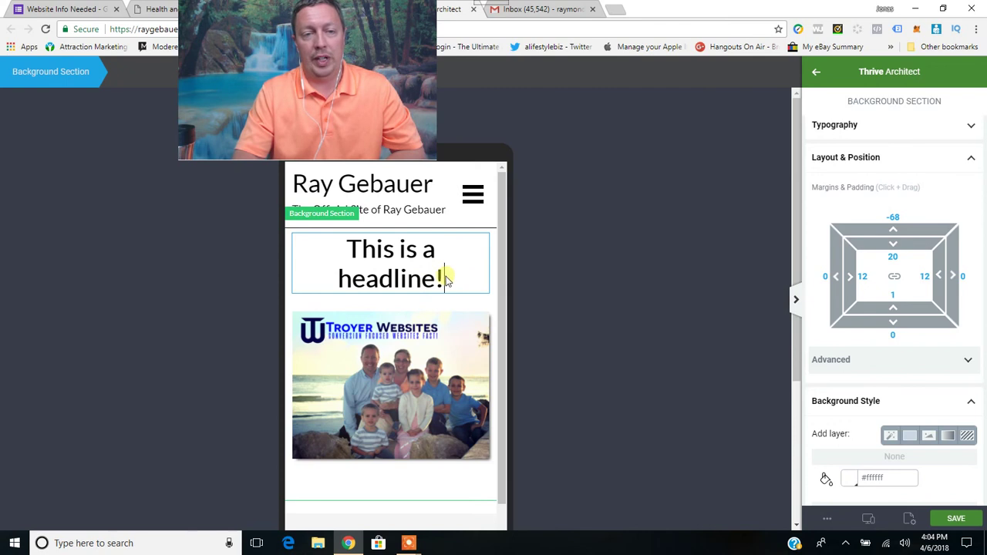
# - In the Mobile view, reduce the headline's font size to 38.5 px and save the page
pyautogui.click(414, 278)
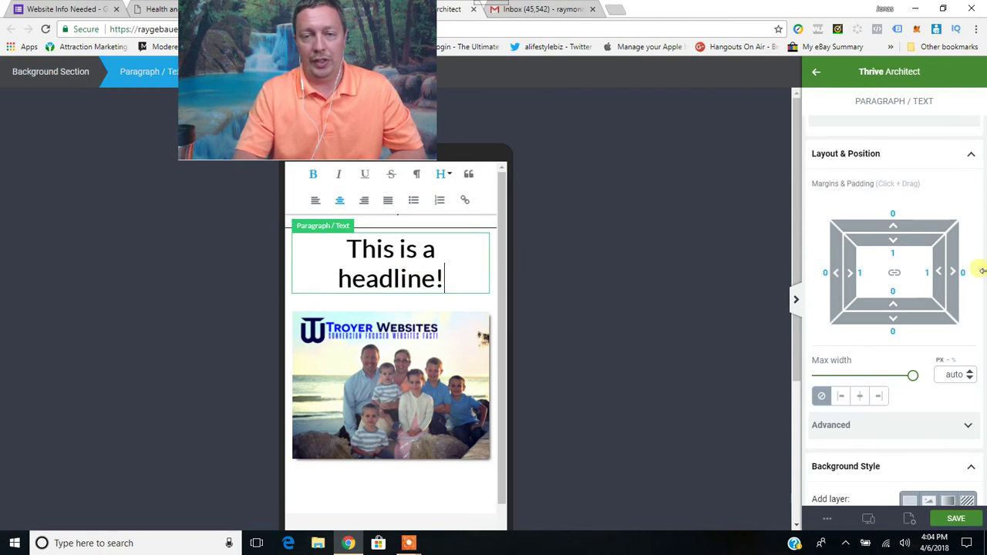
pyautogui.scroll(4, 862, 291)
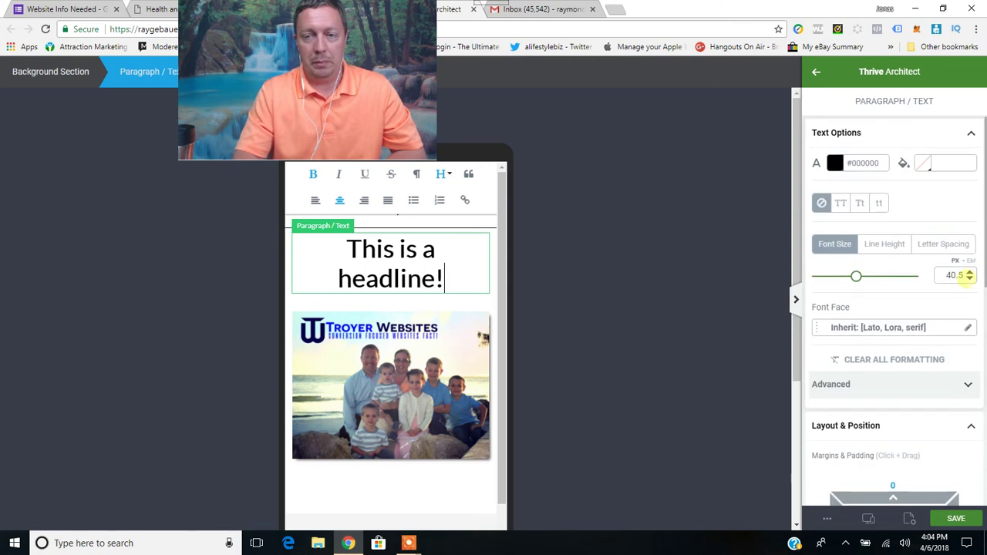
pyautogui.click(969, 278)
pyautogui.click(969, 278)
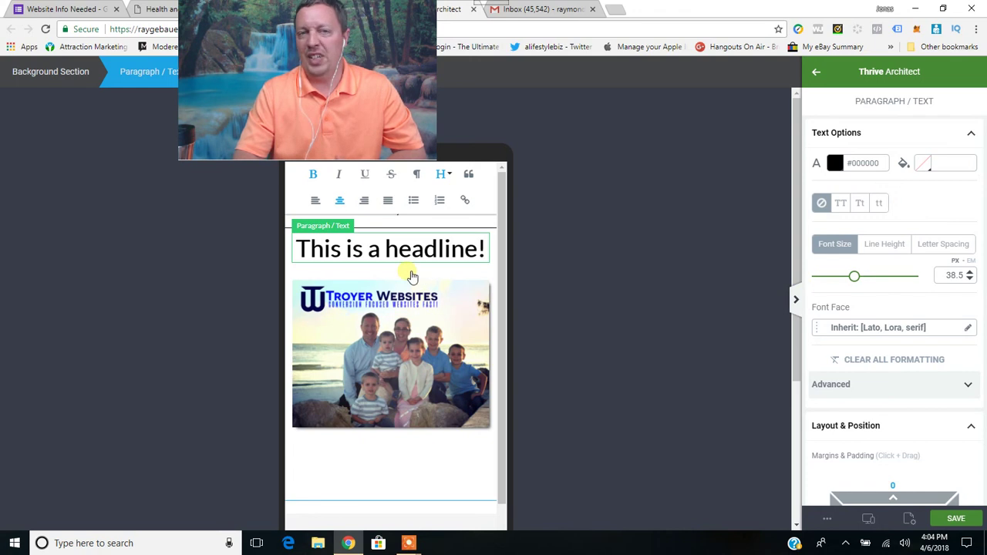
pyautogui.click(956, 519)
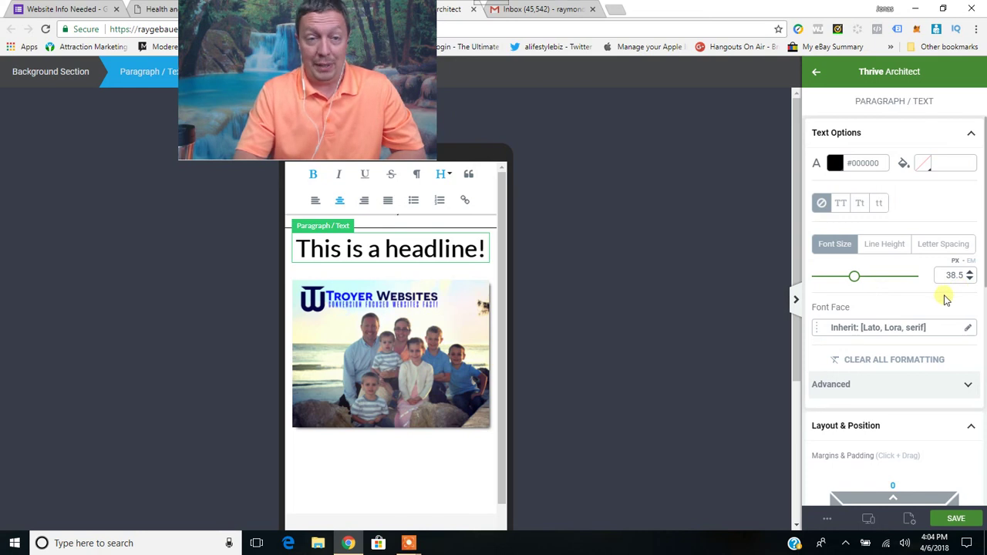
# - Check the headline's font size in the Tablet view and review the whole page in the Desktop view
pyautogui.click(867, 521)
pyautogui.click(883, 468)
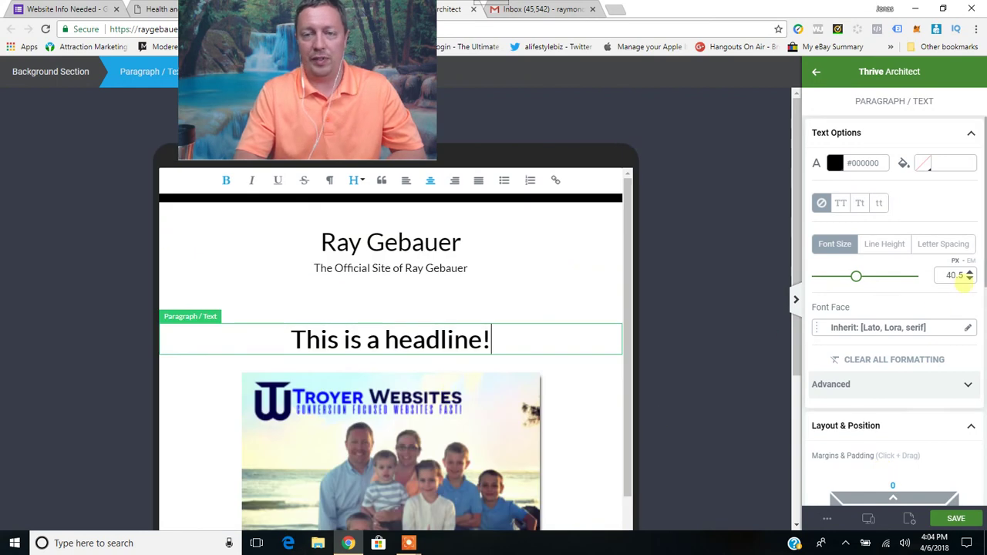
pyautogui.click(868, 520)
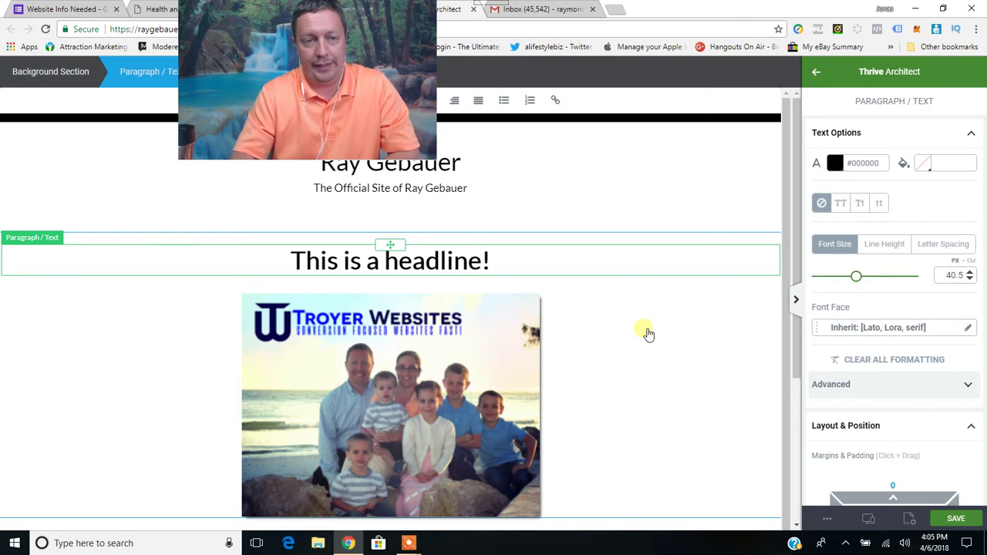
pyautogui.scroll(-4, 649, 324)
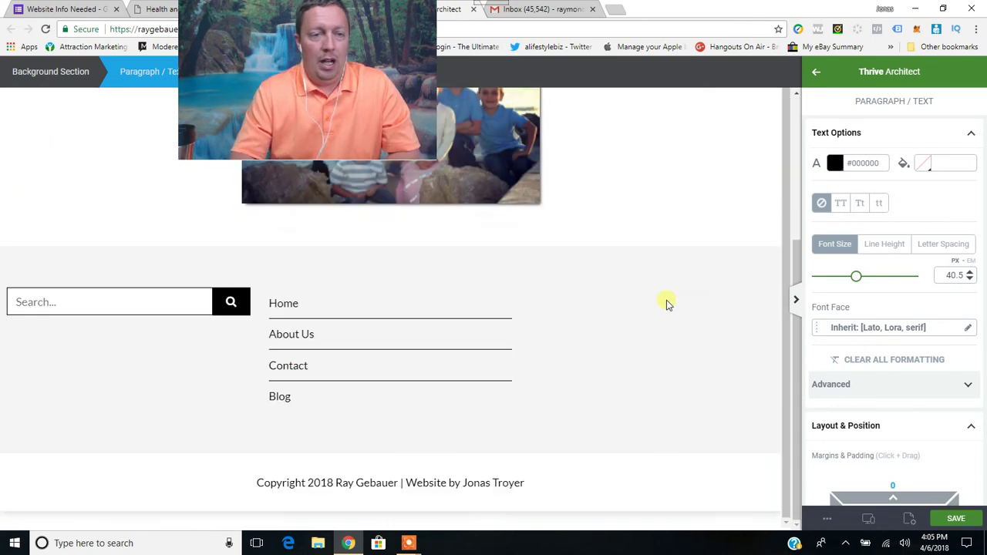
pyautogui.scroll(3, 667, 303)
pyautogui.scroll(-1, 652, 357)
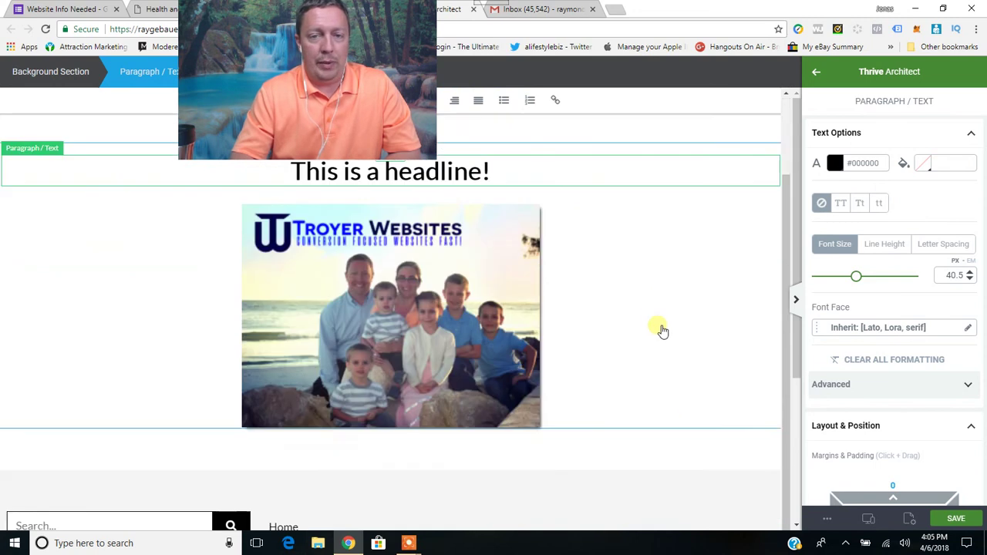
pyautogui.scroll(-2, 667, 316)
pyautogui.scroll(3, 668, 314)
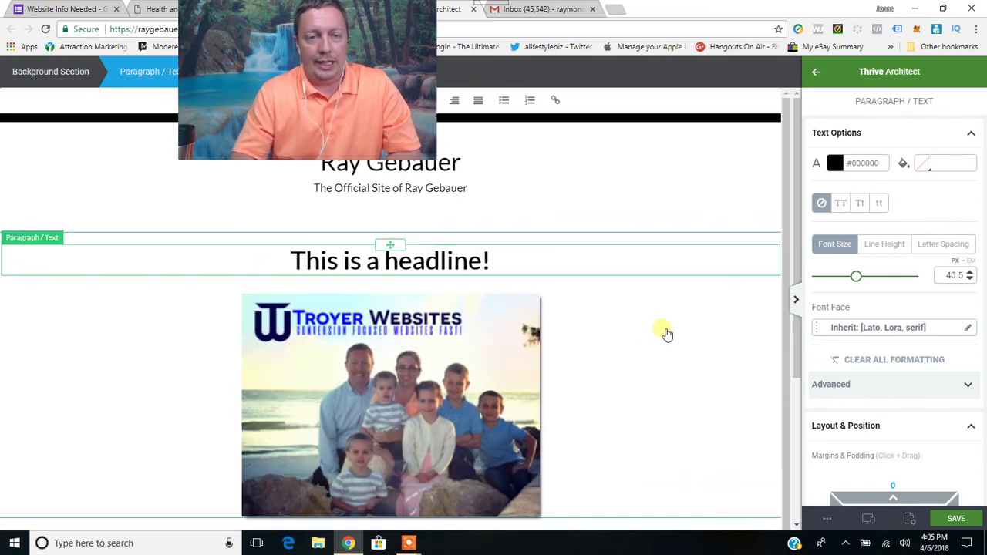
pyautogui.scroll(-1, 665, 337)
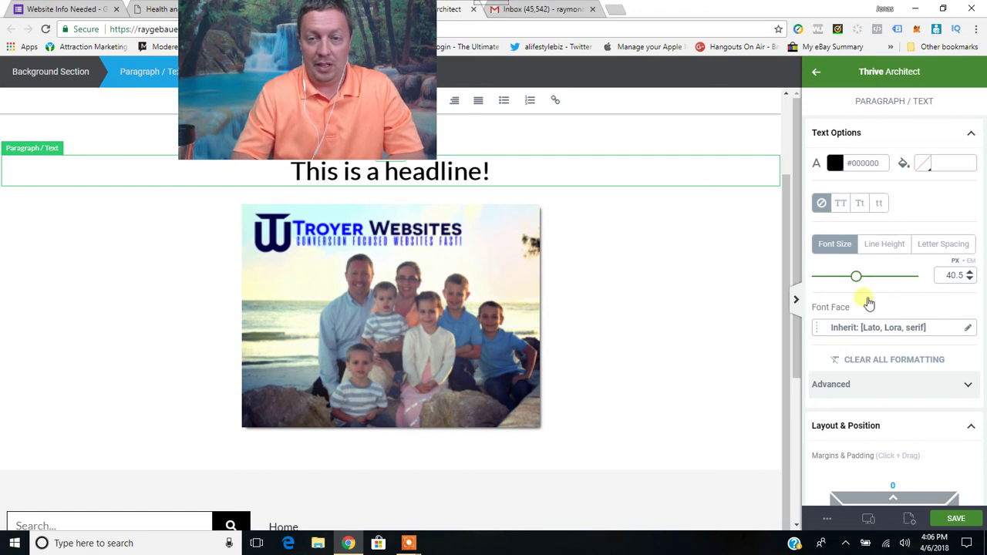
# - Add a new background section directly below the image and stretch it to fit the screen width
pyautogui.click(817, 71)
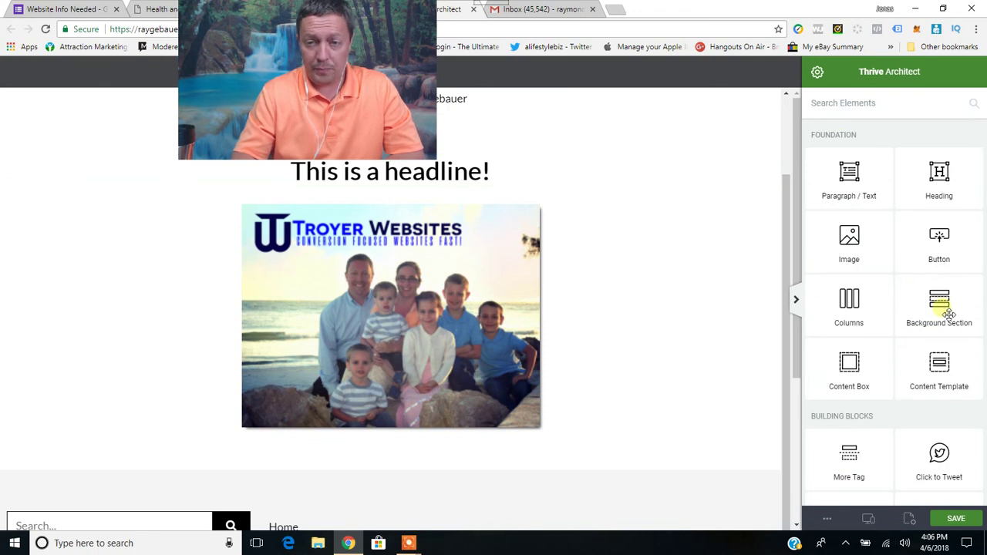
pyautogui.moveTo(953, 312); pyautogui.dragTo(664, 435)
pyautogui.scroll(-1, 632, 435)
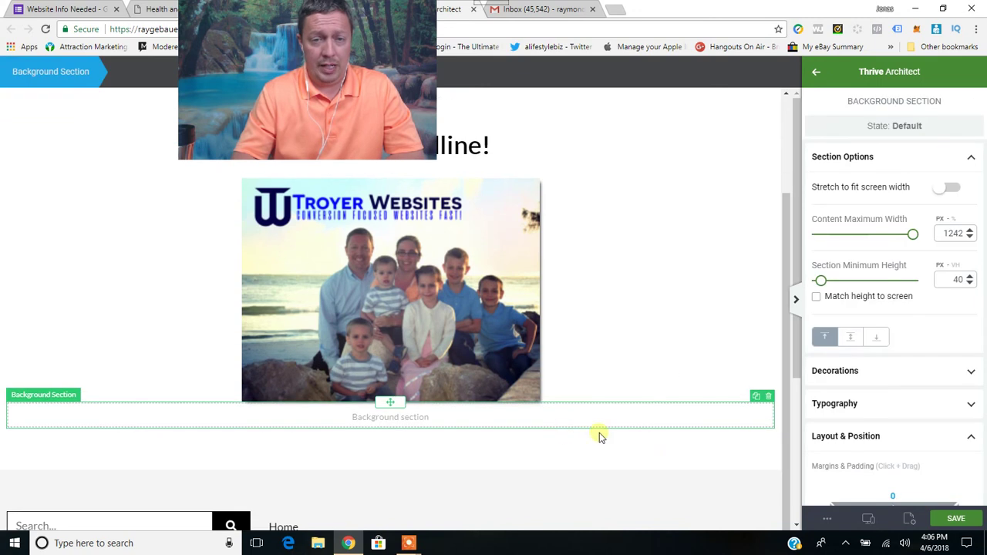
pyautogui.click(955, 188)
# - Give the new background section a solid blue color layer, #3e40ad, at 100% opacity
pyautogui.scroll(-6, 894, 312)
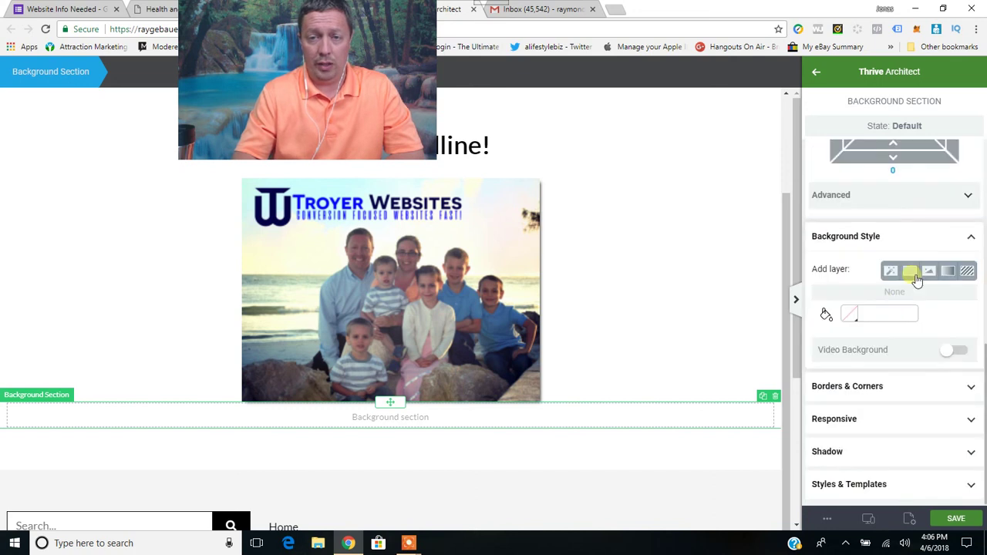
pyautogui.click(911, 273)
pyautogui.click(927, 315)
pyautogui.moveTo(914, 315)
pyautogui.mouseDown()
pyautogui.moveTo(874, 316)
pyautogui.moveTo(887, 335)
pyautogui.moveTo(908, 331)
pyautogui.mouseUp()
pyautogui.click(827, 372)
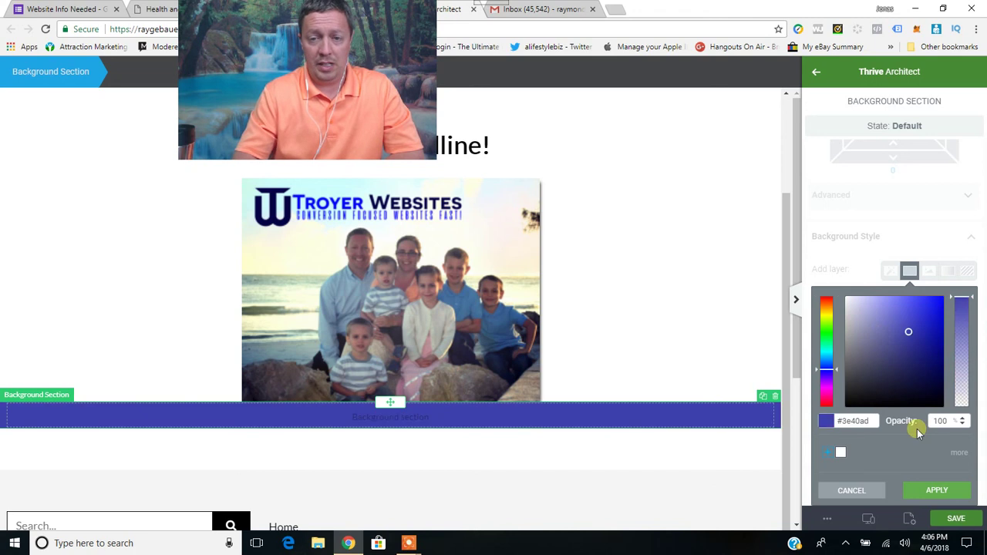
pyautogui.click(937, 490)
# - Set the blue background section's left and right padding to 12
pyautogui.scroll(2, 867, 308)
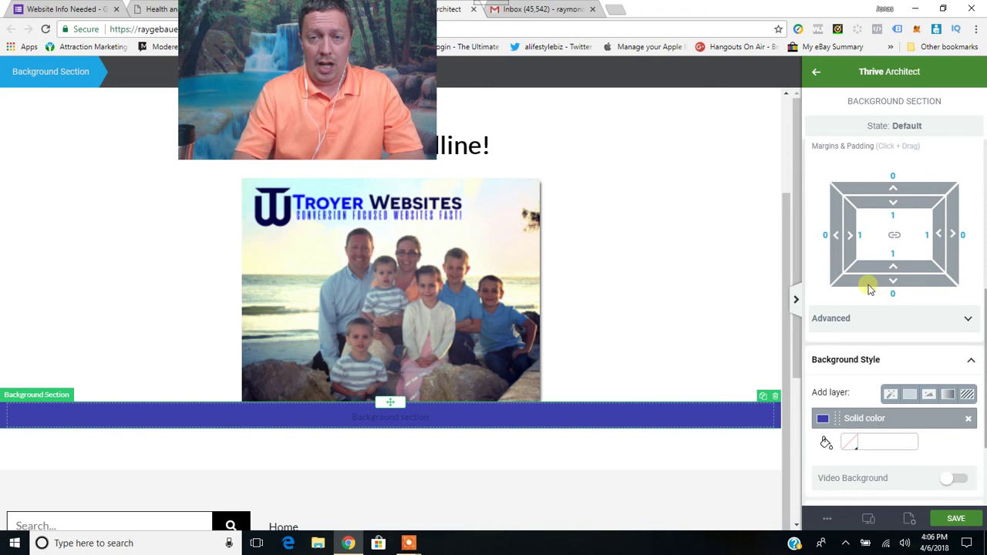
pyautogui.scroll(2, 865, 289)
pyautogui.click(861, 297)
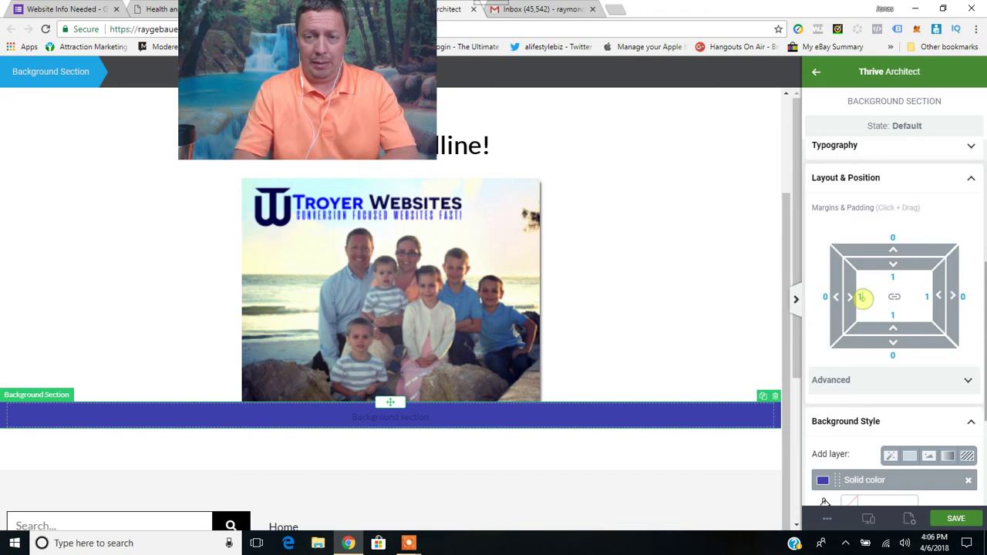
pyautogui.write('2')
pyautogui.press('Return')
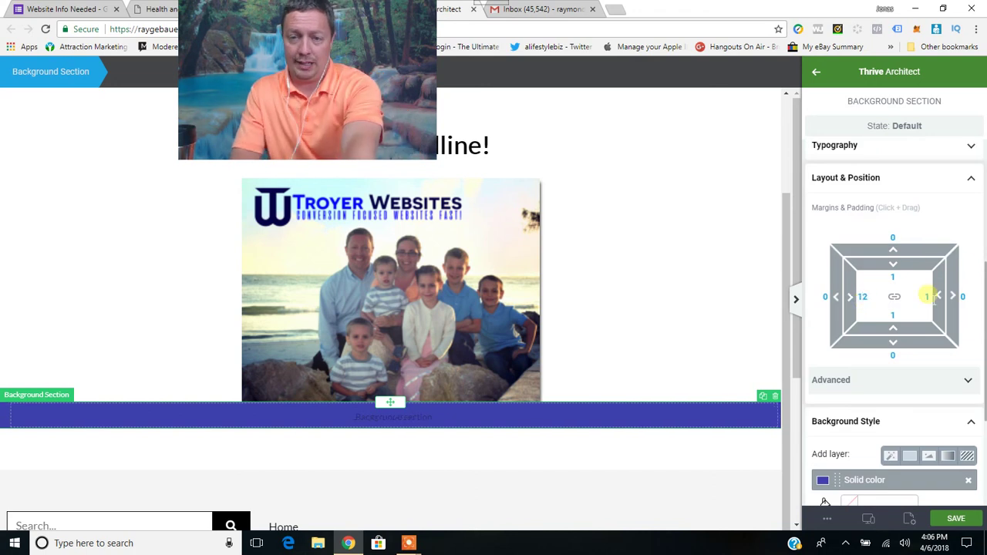
pyautogui.write('12')
pyautogui.press('Return')
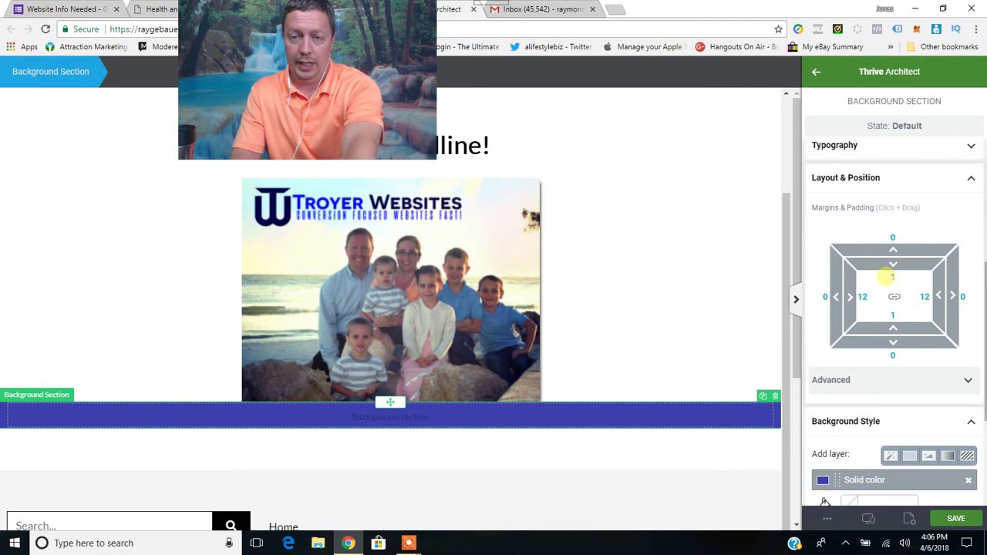
# - Set the blue background section's top and bottom padding to 30
pyautogui.click(892, 276)
pyautogui.write('30')
pyautogui.press('Return')
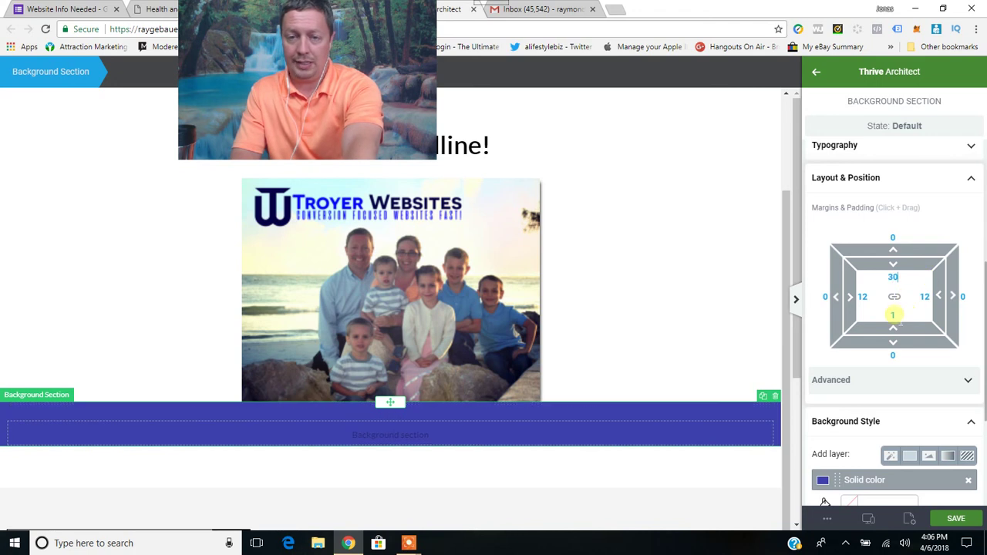
pyautogui.click(892, 315)
pyautogui.write('30')
pyautogui.press('Return')
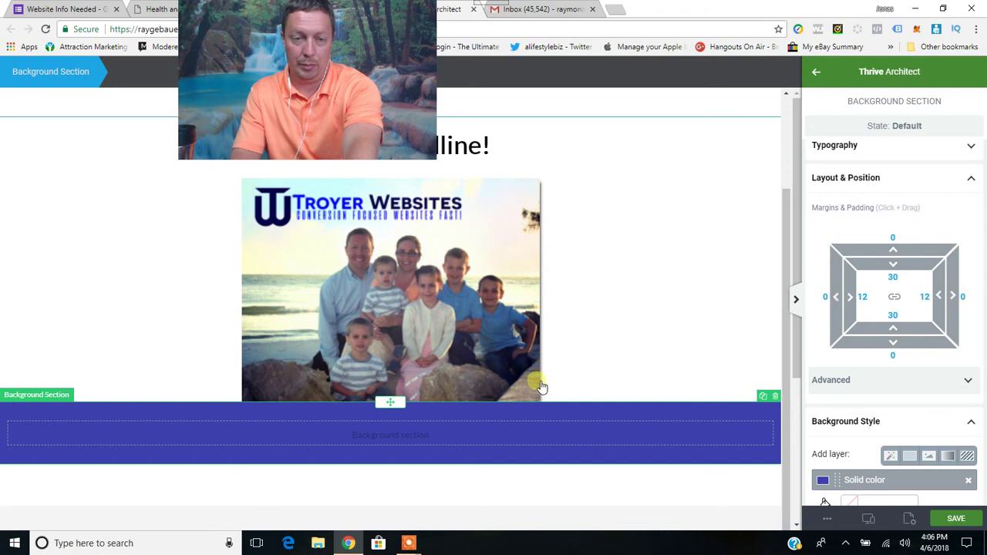
# - Set the bottom and top padding of the background section holding the headline and image to 30
pyautogui.click(687, 359)
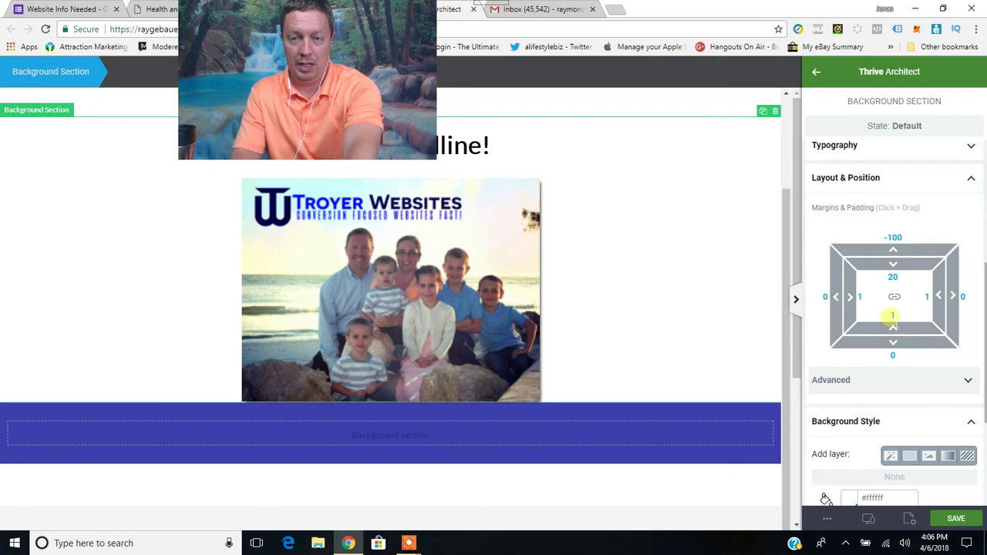
pyautogui.click(892, 314)
pyautogui.write('30')
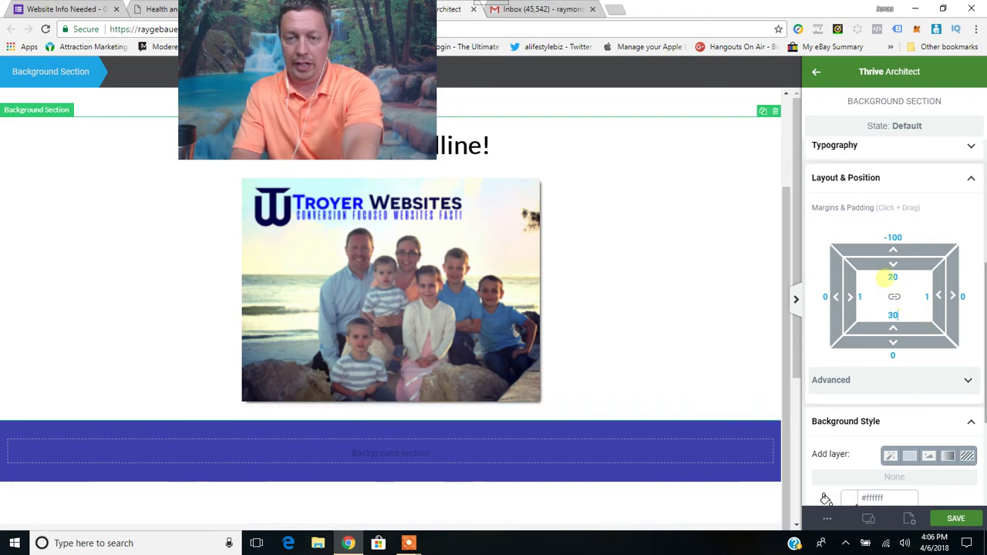
pyautogui.click(903, 279)
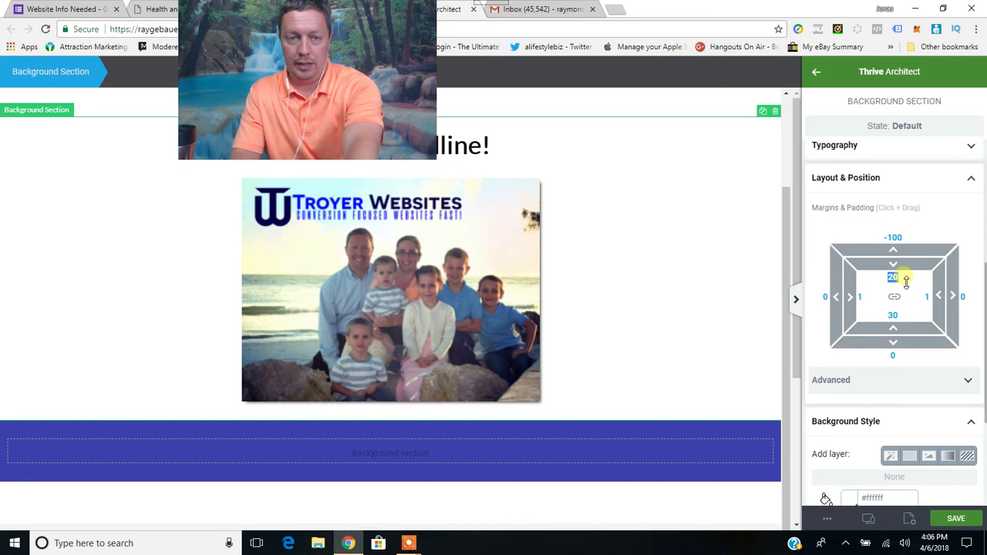
pyautogui.write('30')
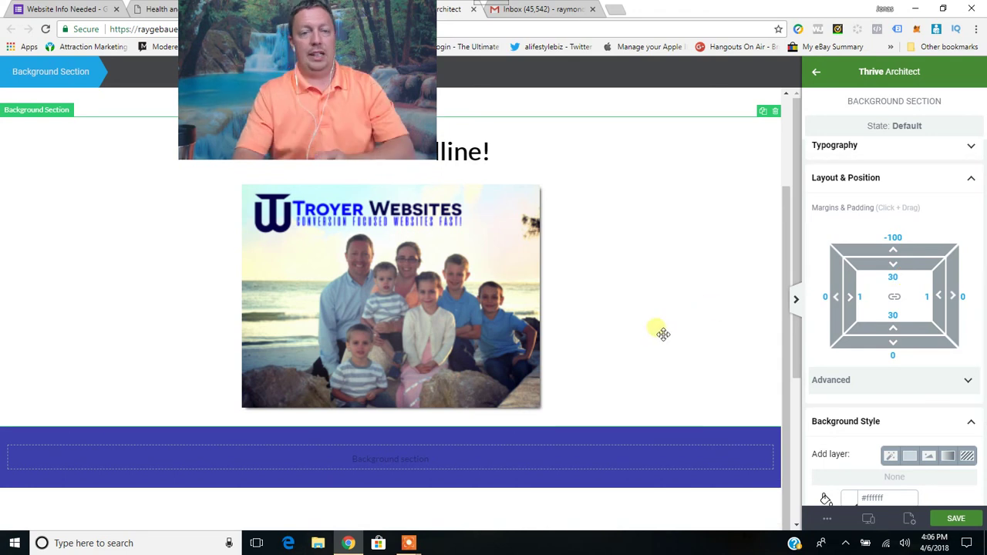
pyautogui.scroll(2, 659, 343)
pyautogui.scroll(-2, 648, 331)
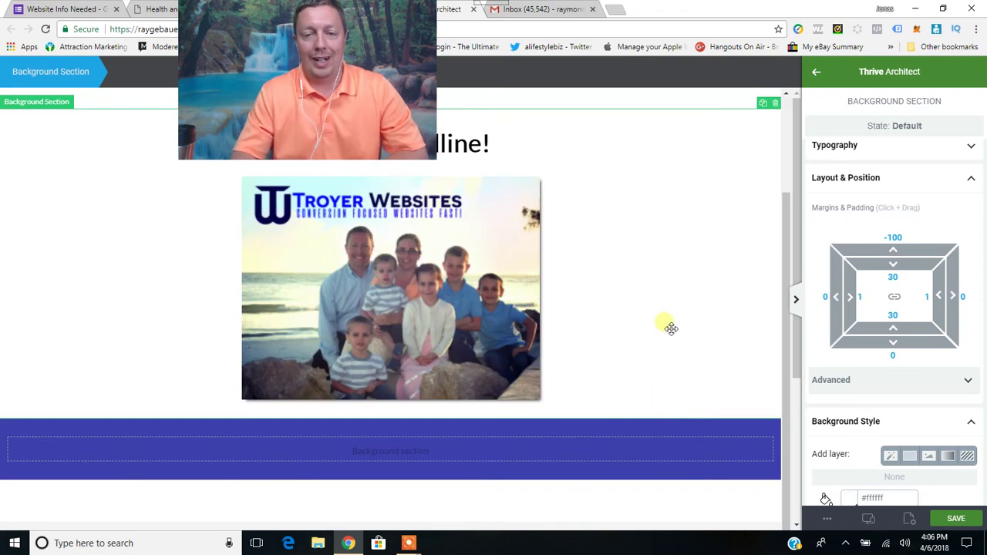
pyautogui.scroll(-1, 671, 328)
pyautogui.scroll(2, 678, 300)
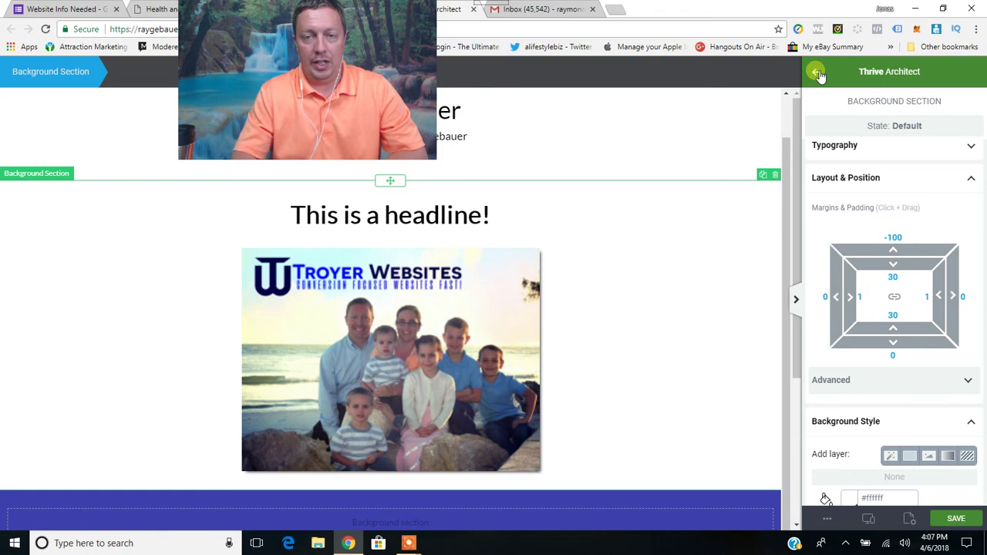
# - Select the blue background section again and examine its Borders & Corners options for individual sides and for all sides together
pyautogui.click(660, 321)
pyautogui.scroll(-2, 662, 320)
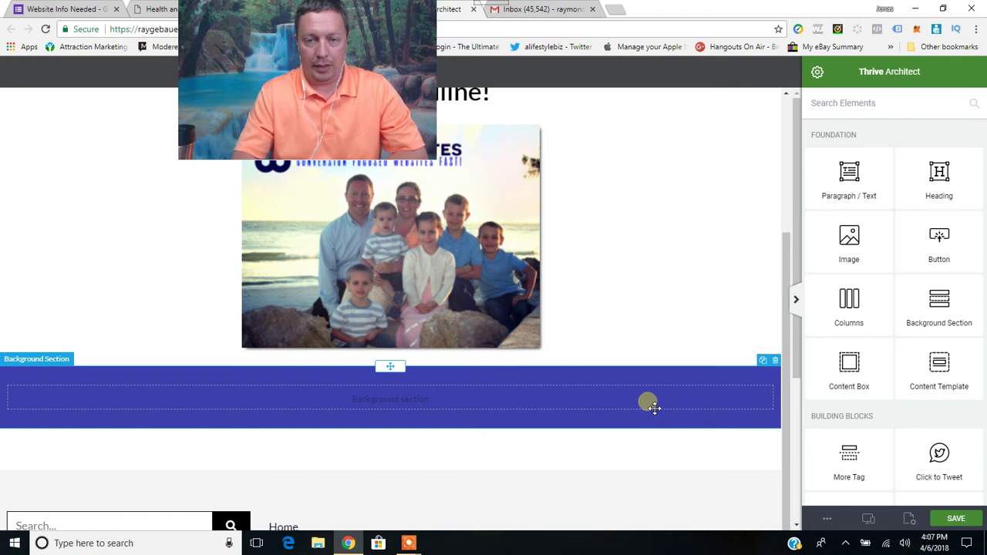
pyautogui.click(650, 405)
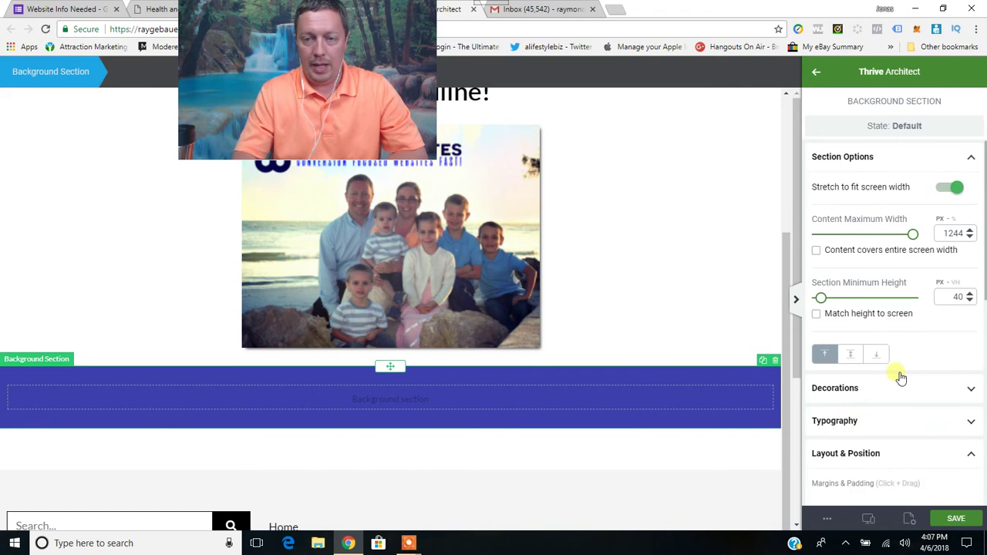
pyautogui.scroll(-2, 901, 378)
pyautogui.scroll(-2, 851, 386)
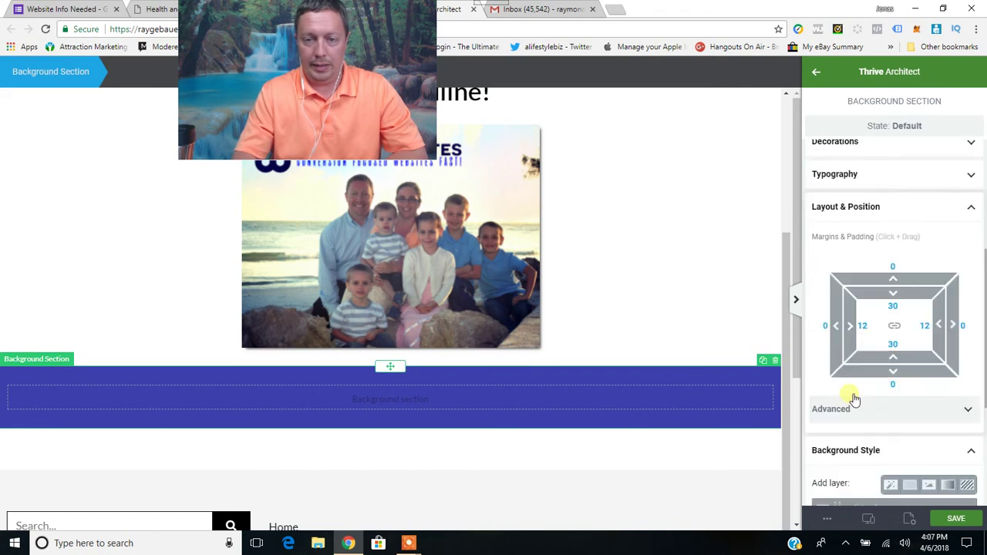
pyautogui.scroll(-2, 854, 399)
pyautogui.scroll(-1, 848, 371)
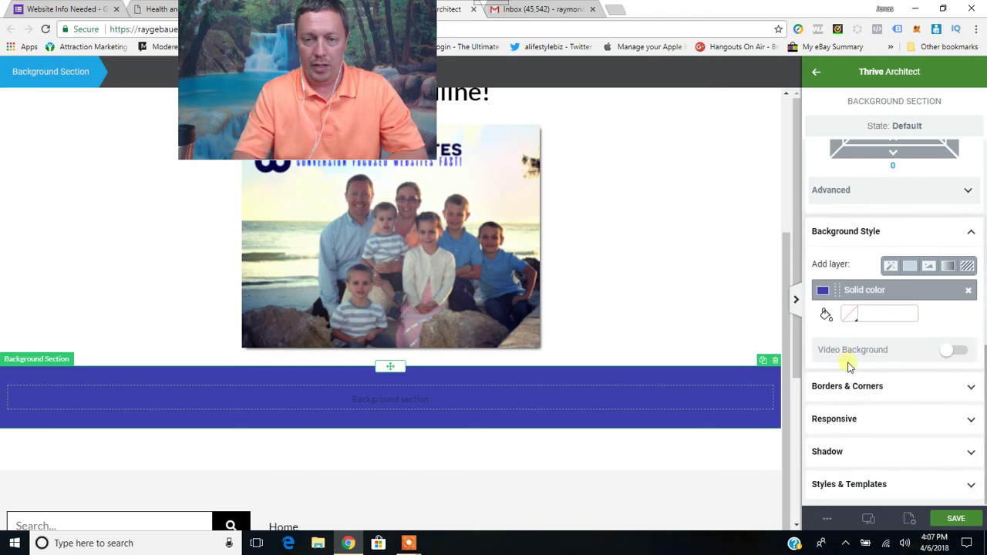
pyautogui.click(877, 387)
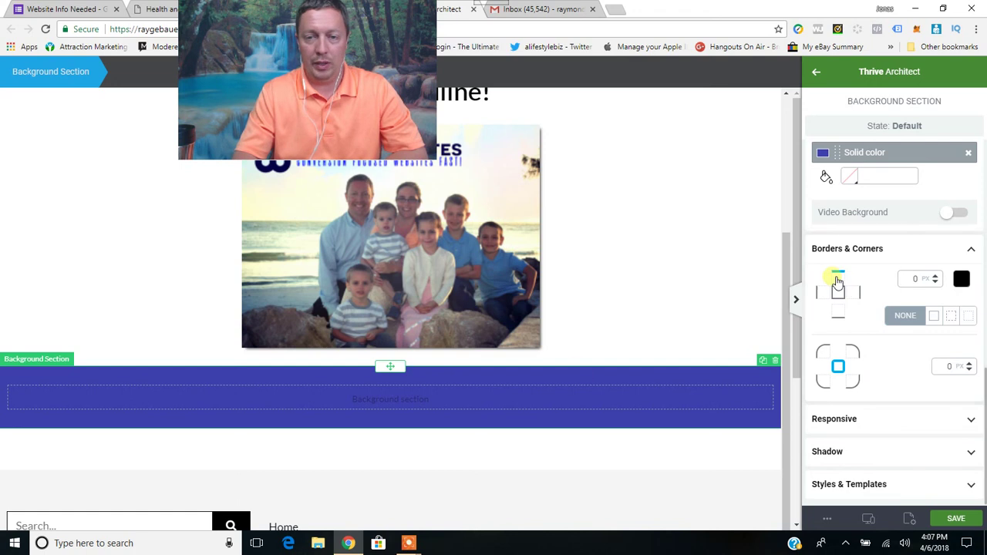
pyautogui.click(859, 293)
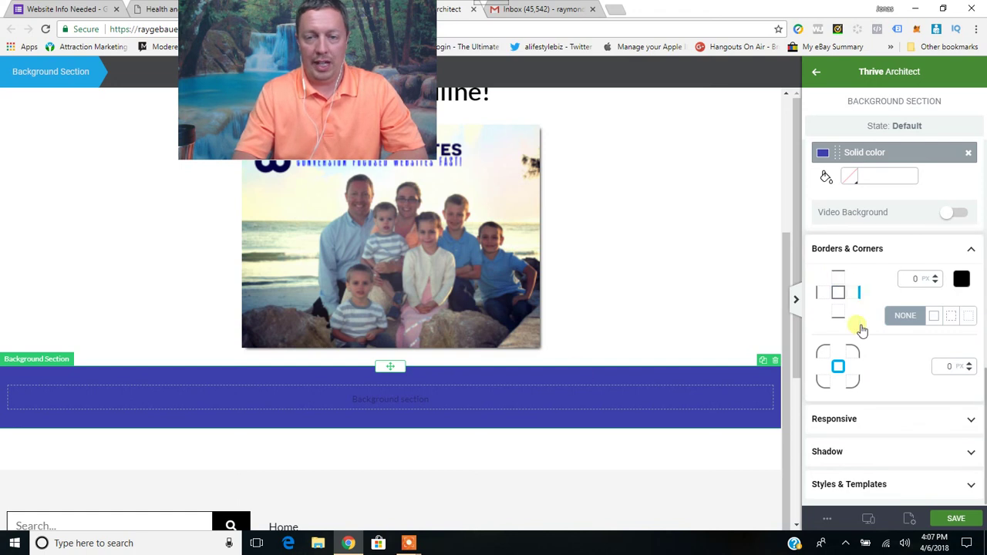
pyautogui.click(818, 293)
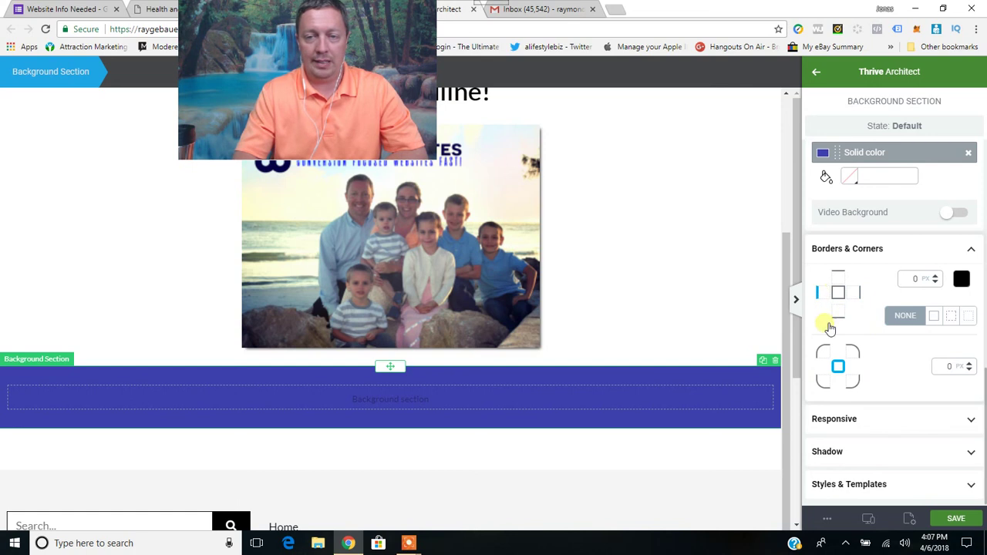
pyautogui.click(838, 274)
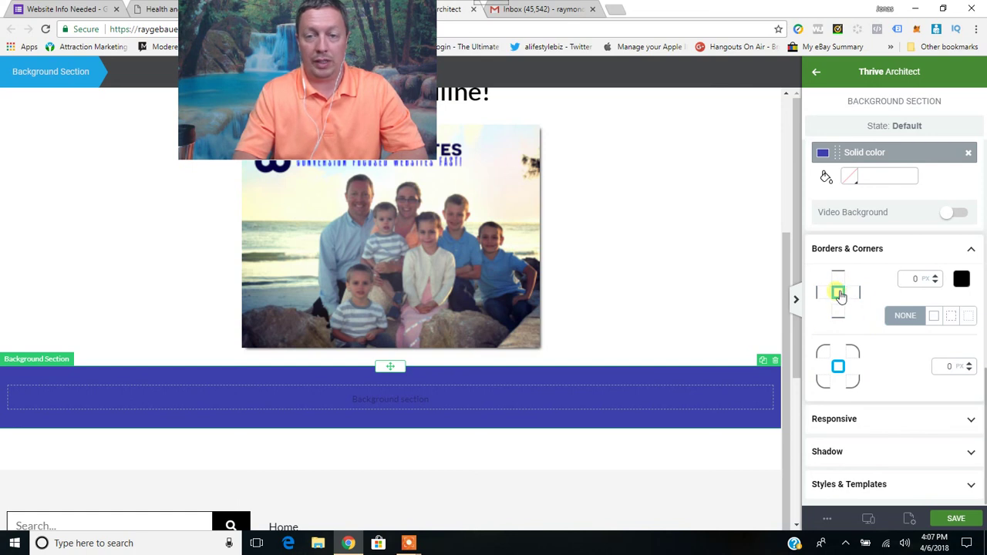
pyautogui.click(840, 294)
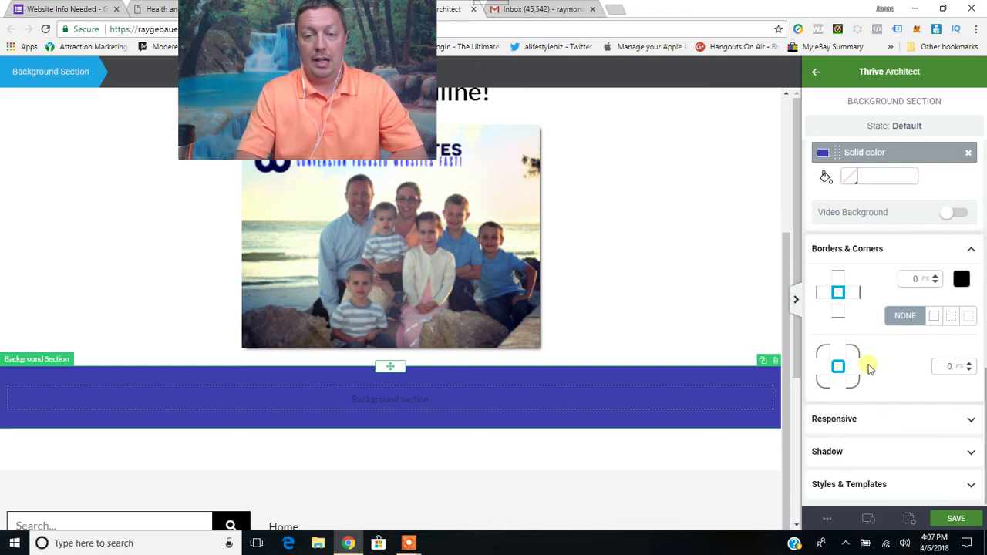
# - Add an inner shadow to the blue background section and set the shadow color to white (#ffffff)
pyautogui.click(901, 449)
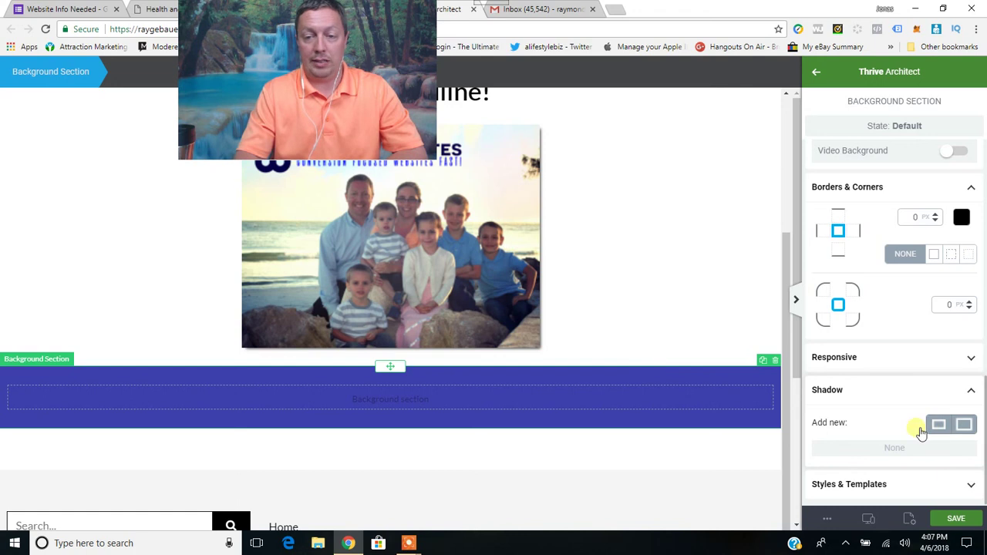
pyautogui.click(939, 426)
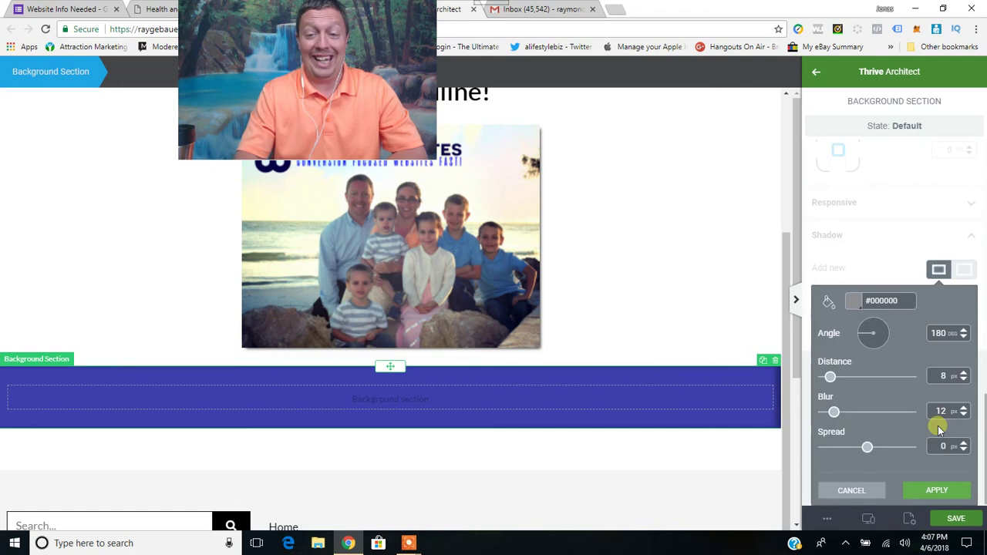
pyautogui.click(853, 302)
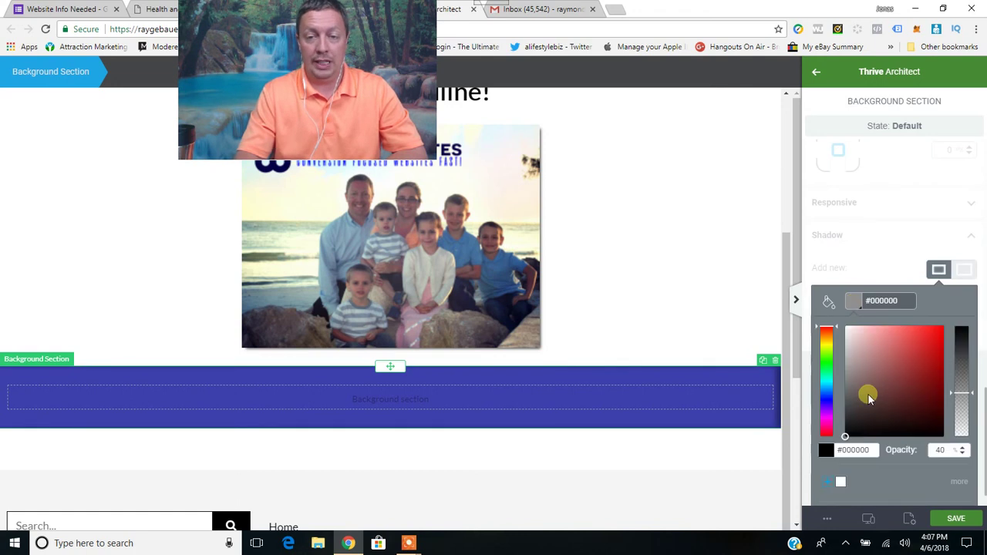
pyautogui.click(856, 333)
pyautogui.moveTo(856, 316); pyautogui.dragTo(845, 297)
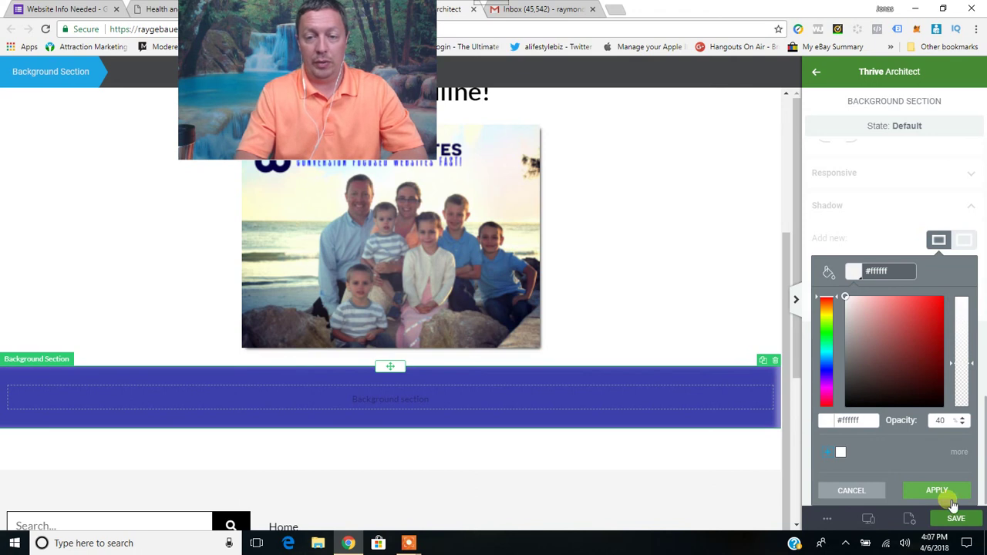
pyautogui.click(922, 457)
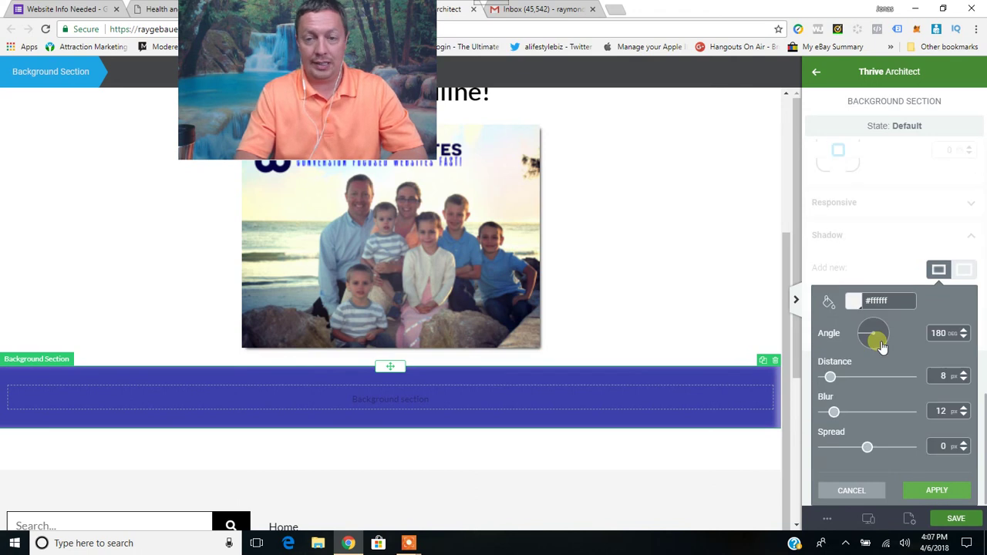
# - Set the inner shadow's distance to 0 px, blur to 67 px and spread to 15 px, and apply it
pyautogui.moveTo(833, 378); pyautogui.dragTo(809, 377)
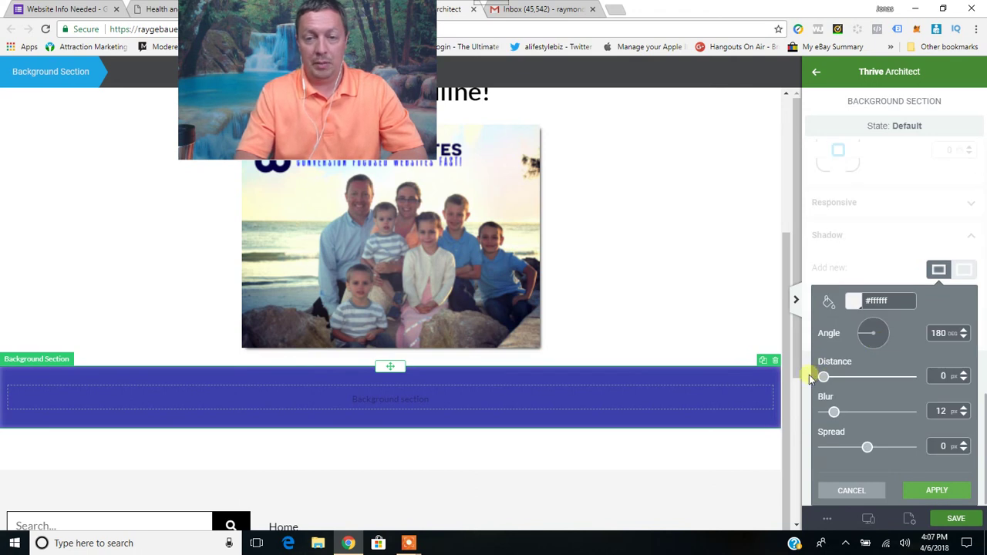
pyautogui.moveTo(833, 413); pyautogui.dragTo(885, 451)
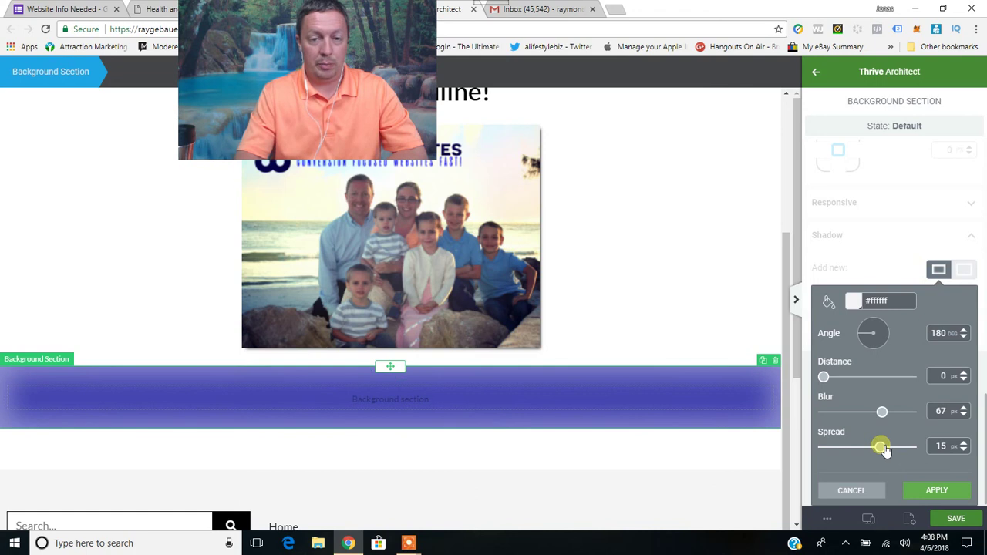
pyautogui.click(924, 491)
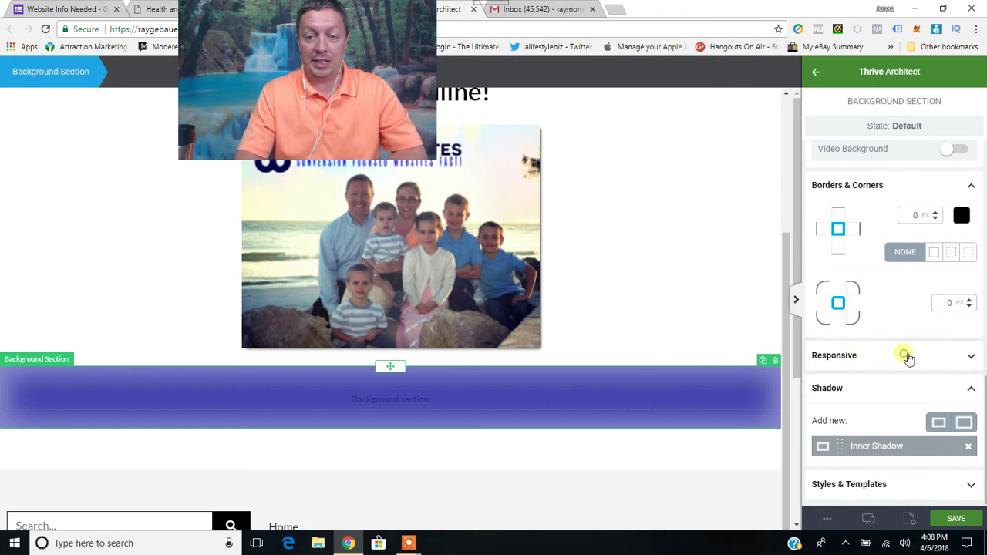
# - Expand the blue background section's responsive options, duplicate the section, and leave its settings
pyautogui.click(874, 356)
pyautogui.scroll(-2, 861, 398)
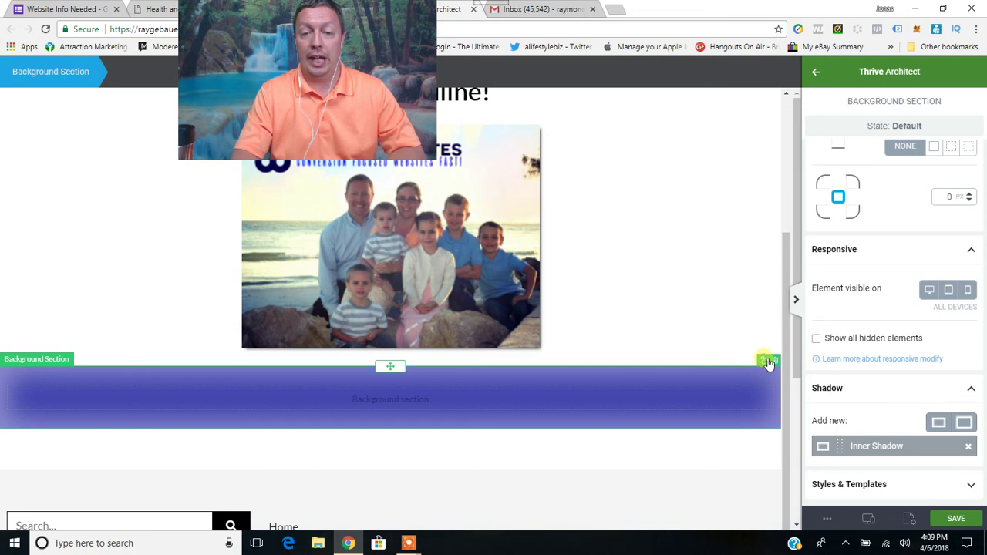
pyautogui.click(762, 360)
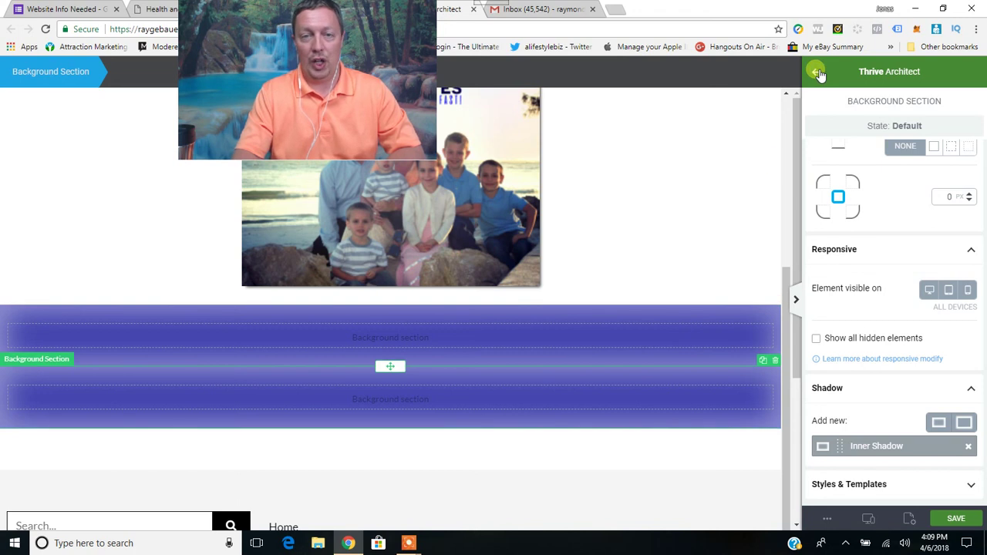
pyautogui.click(590, 216)
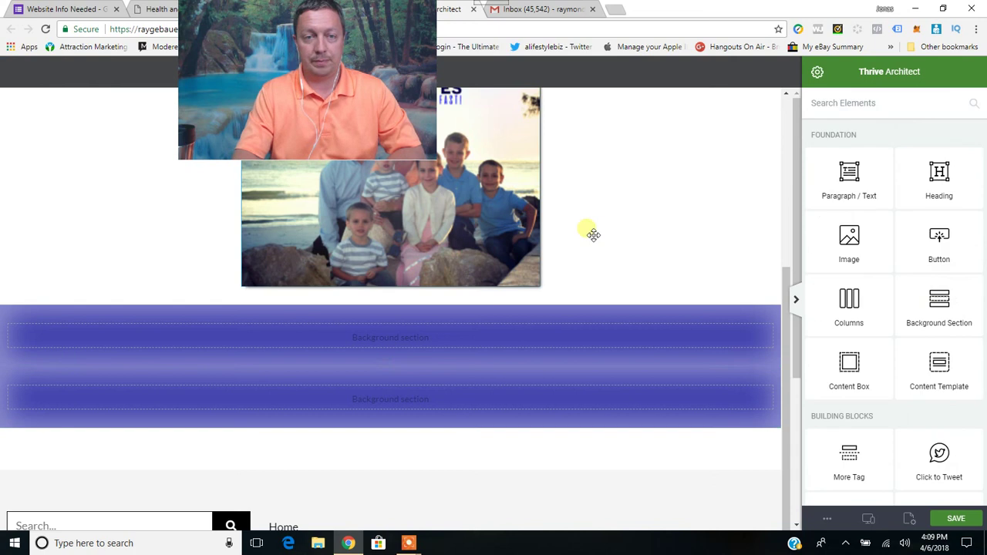
# - Duplicate the image under the headline and move the copy into the lower blue background section
pyautogui.scroll(2, 588, 247)
pyautogui.scroll(1, 539, 308)
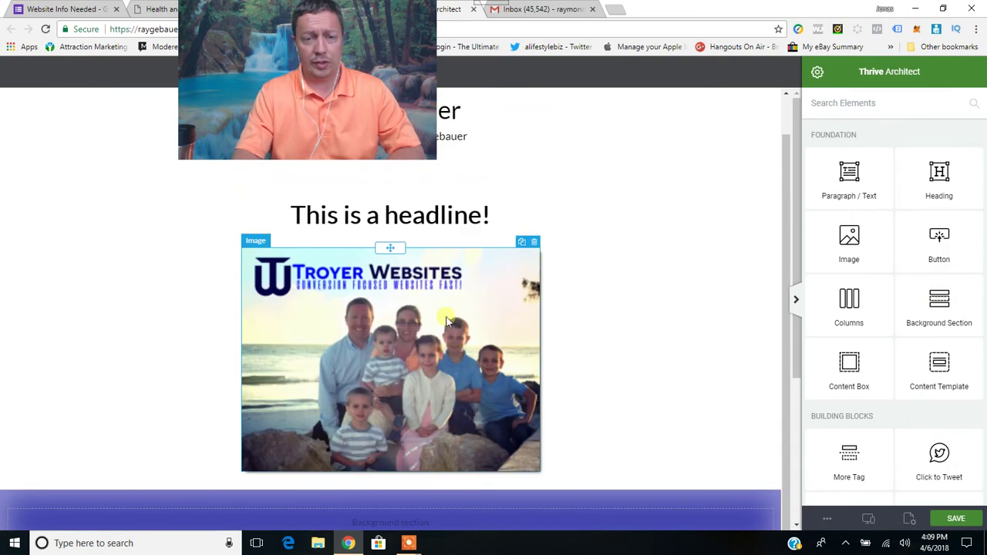
pyautogui.click(524, 246)
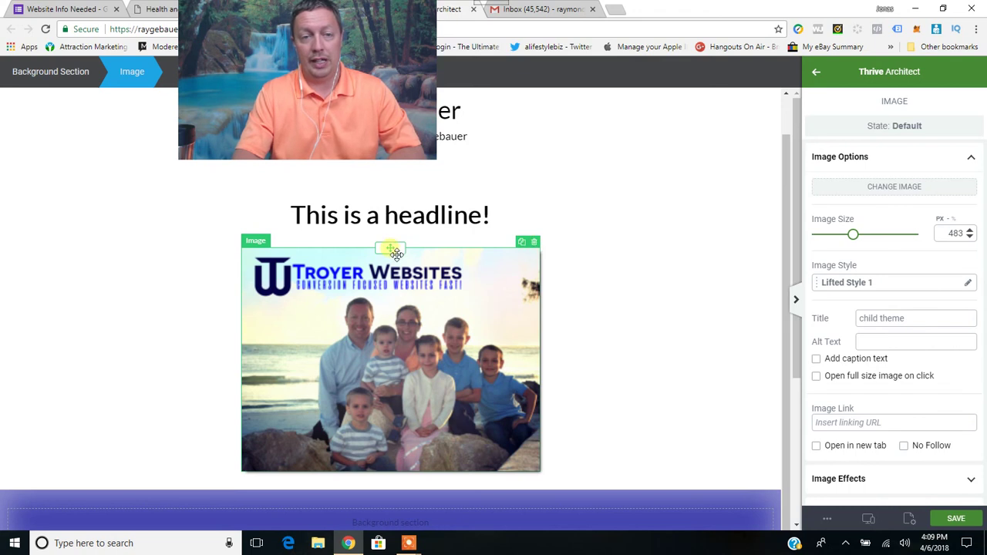
pyautogui.click(521, 242)
pyautogui.scroll(-4, 517, 305)
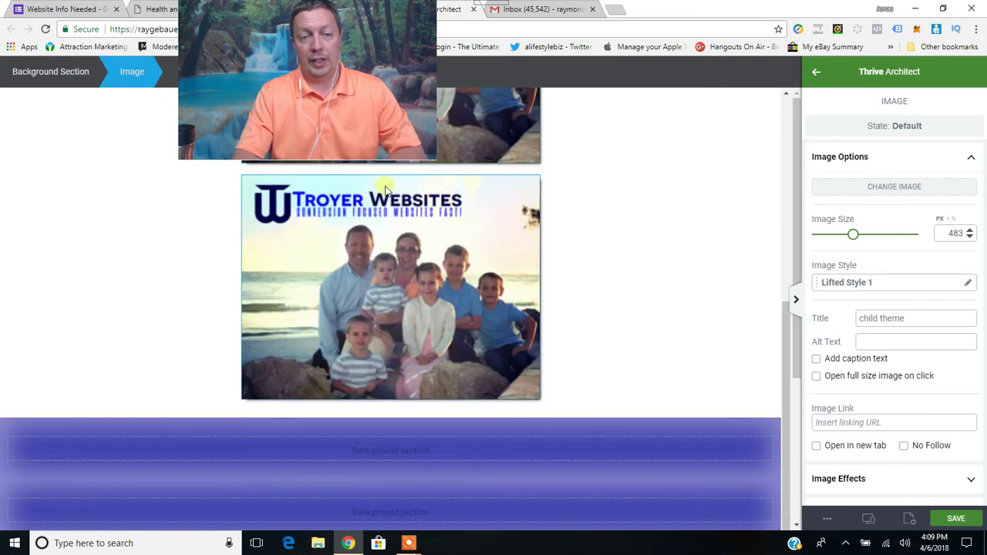
pyautogui.click(392, 216)
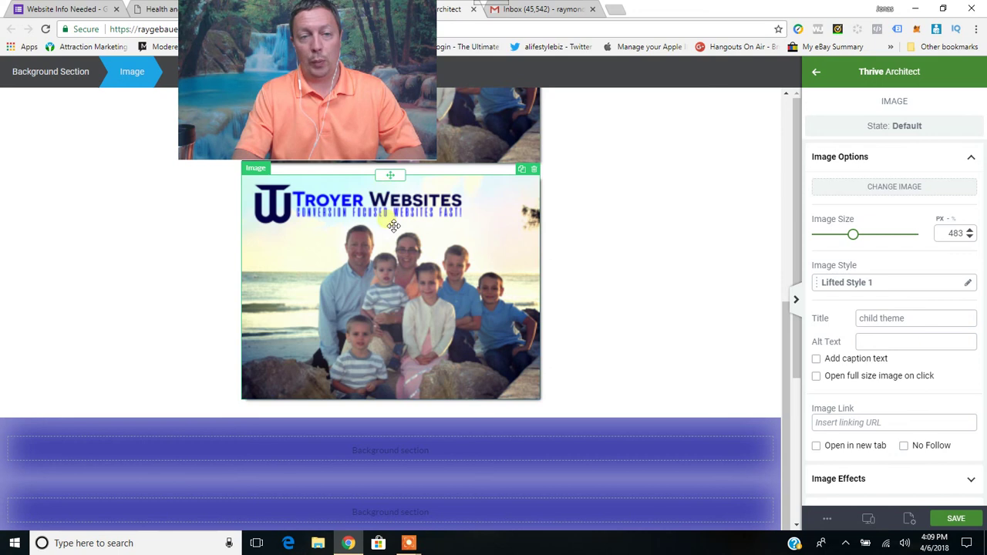
pyautogui.moveTo(390, 175); pyautogui.dragTo(426, 507)
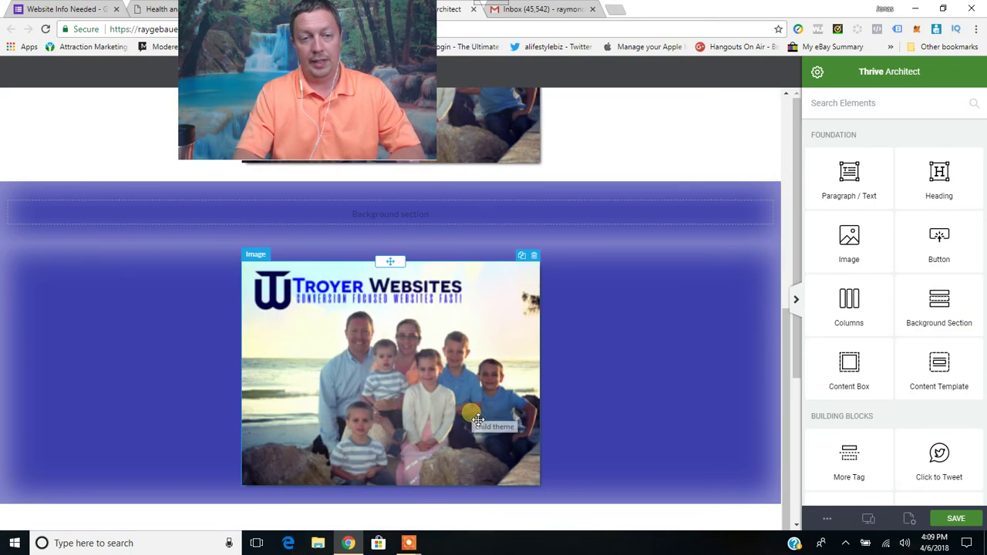
pyautogui.click(592, 387)
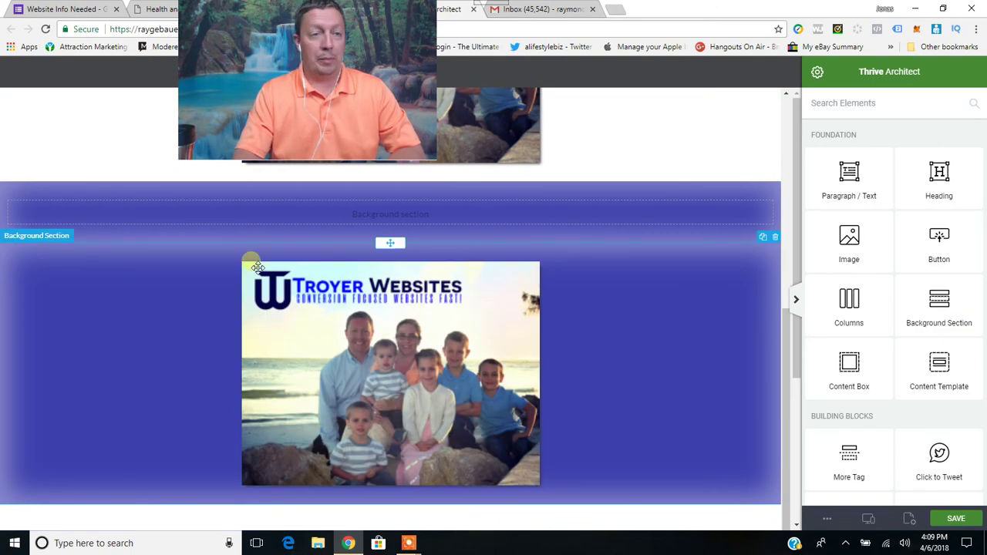
# - Make the blue section containing the image visible on mobile only, and the empty blue section visible on desktop and tablet only
pyautogui.click(171, 290)
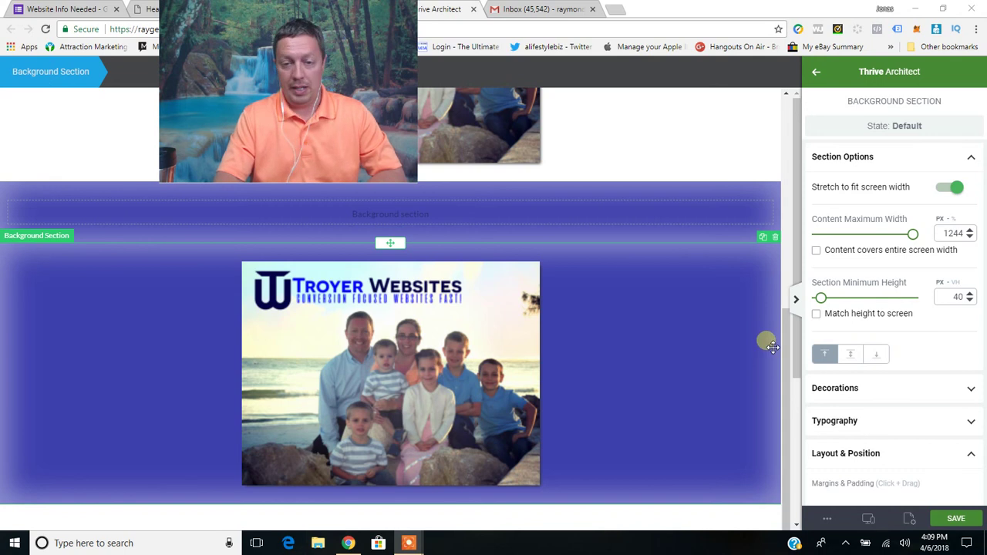
pyautogui.scroll(-7, 887, 346)
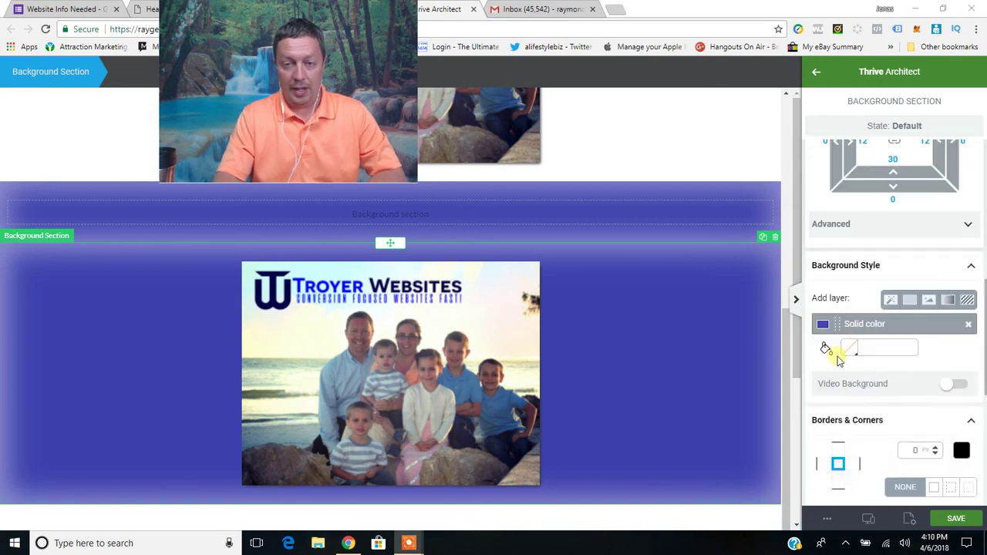
pyautogui.scroll(-5, 858, 341)
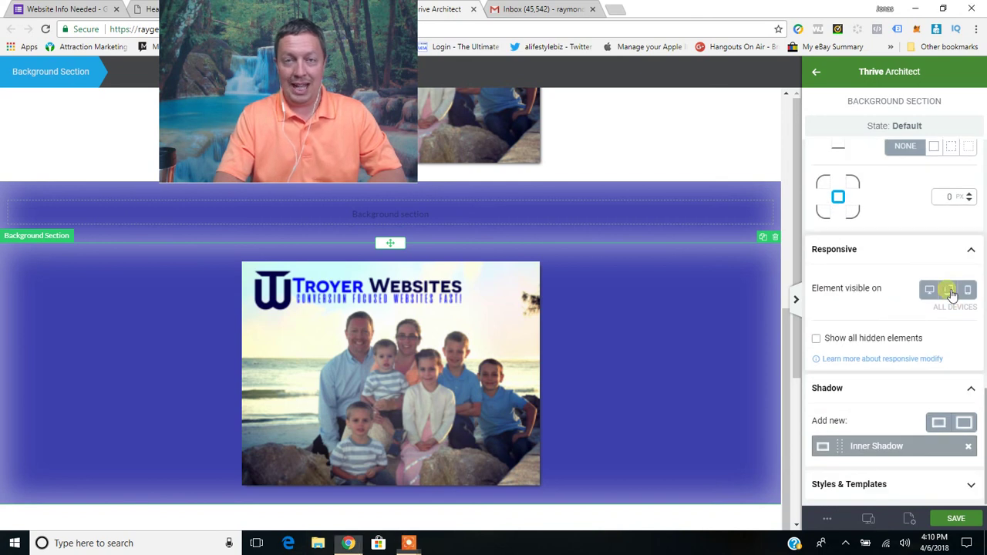
pyautogui.click(949, 291)
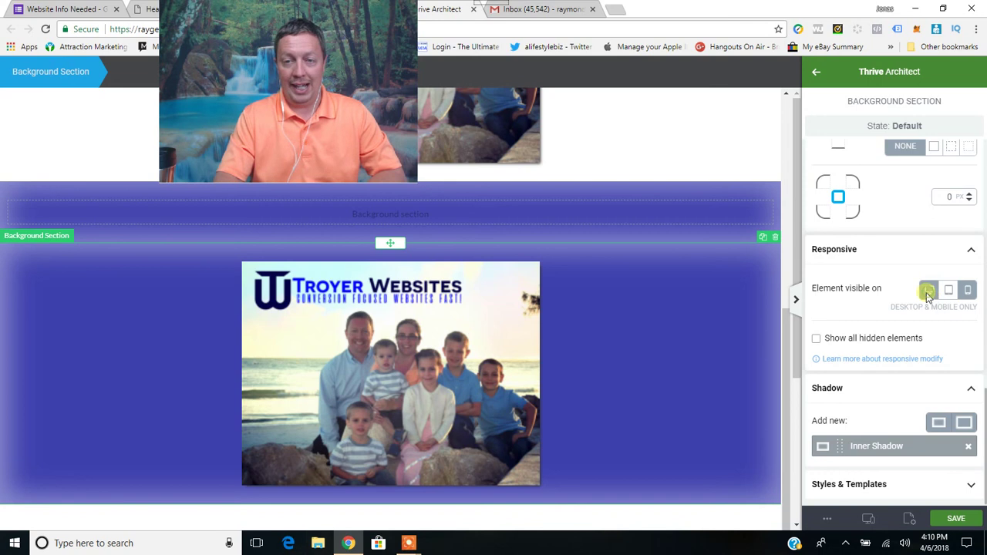
pyautogui.click(929, 290)
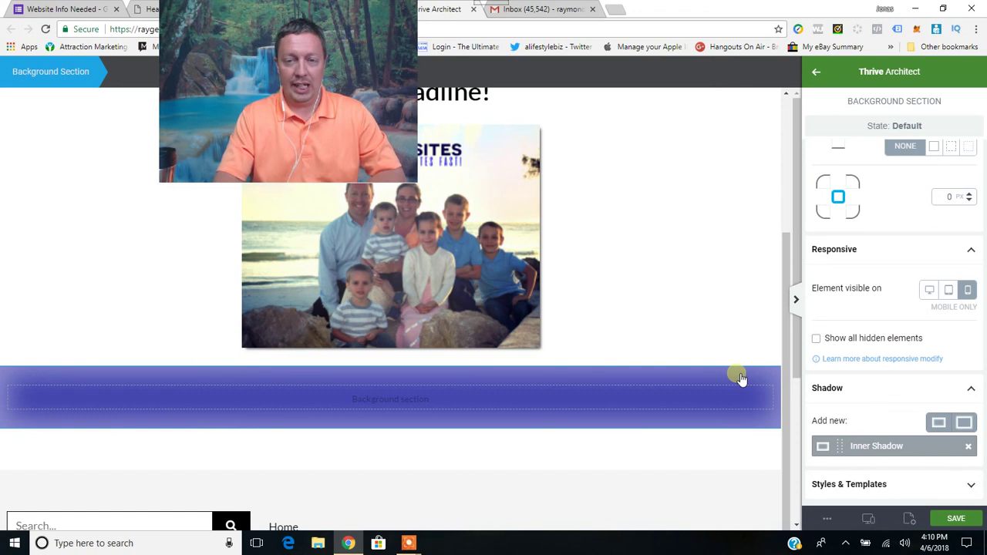
pyautogui.click(929, 290)
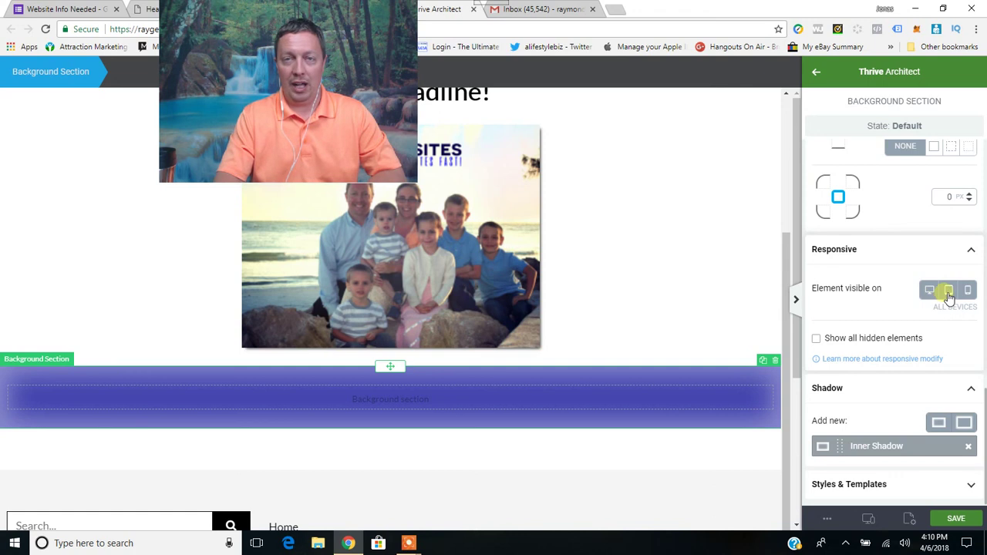
pyautogui.click(966, 292)
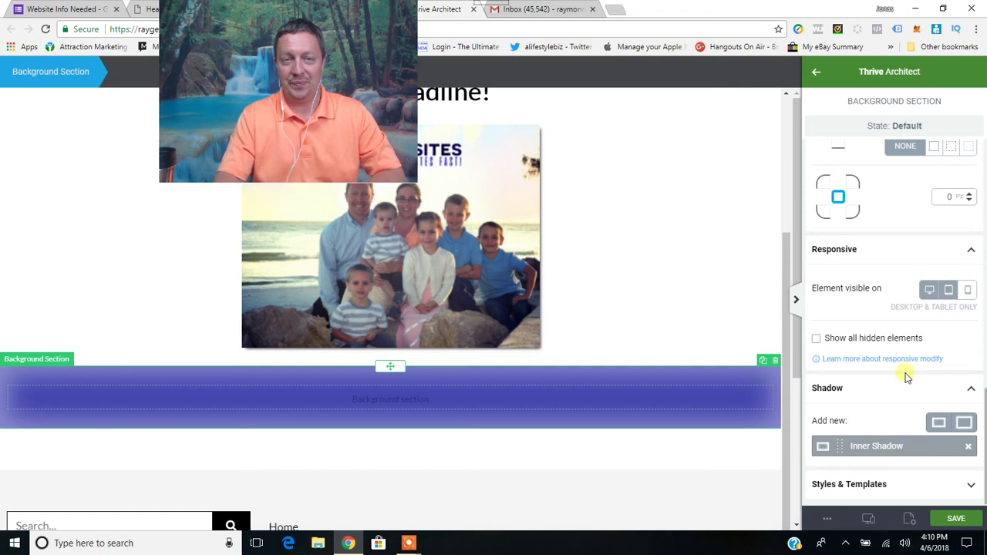
# - Preview the page in mobile and tablet views to check which blue section each shows, and return to the desktop view
pyautogui.click(869, 521)
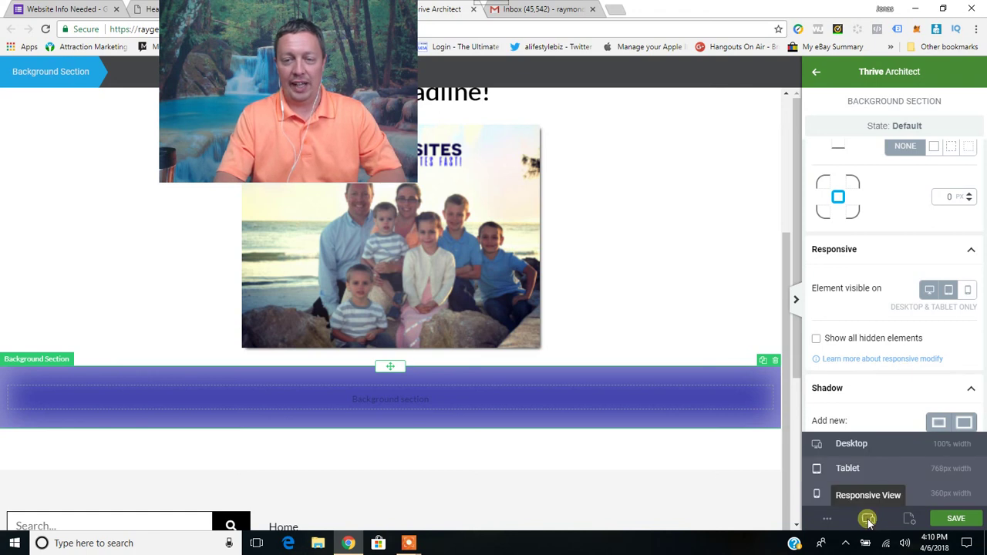
pyautogui.click(906, 494)
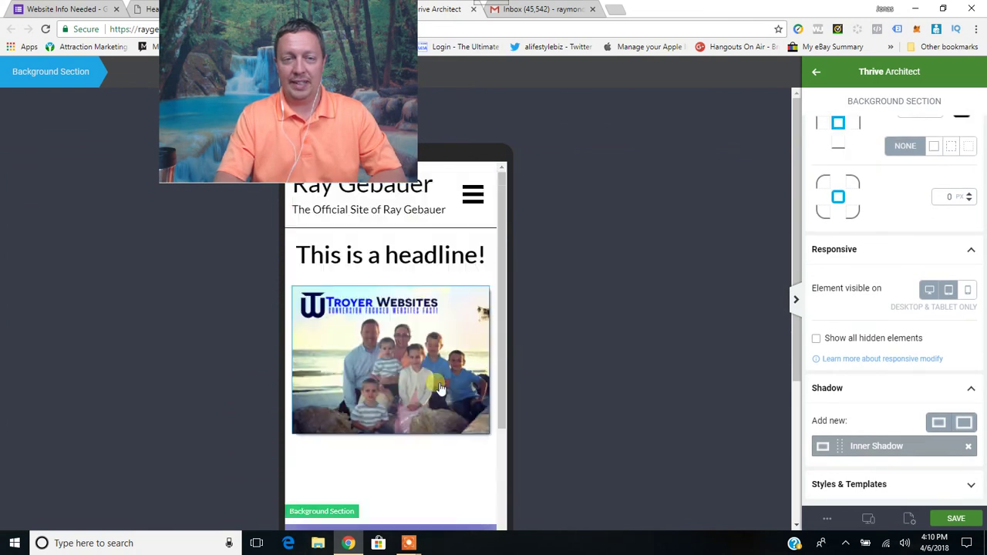
pyautogui.scroll(-2, 445, 329)
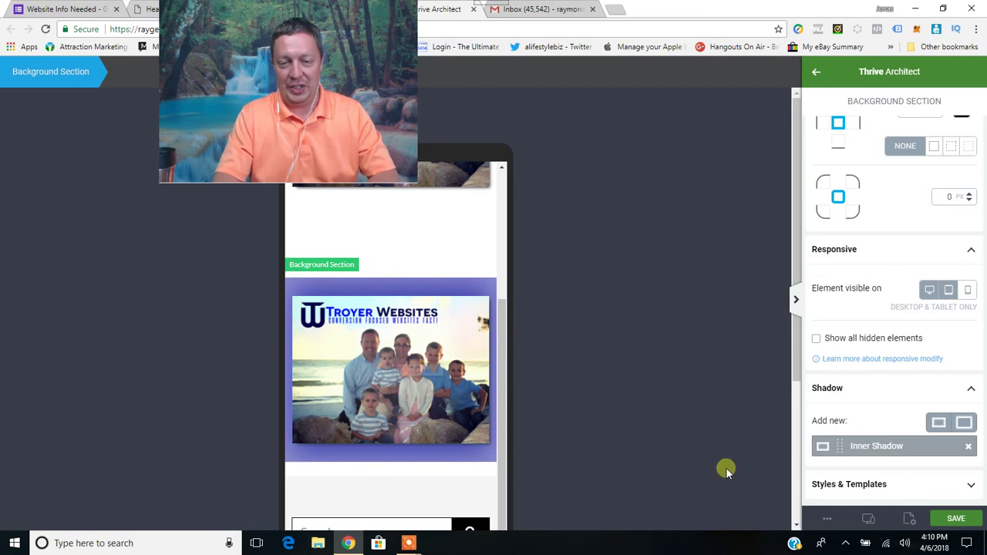
pyautogui.moveTo(869, 517)
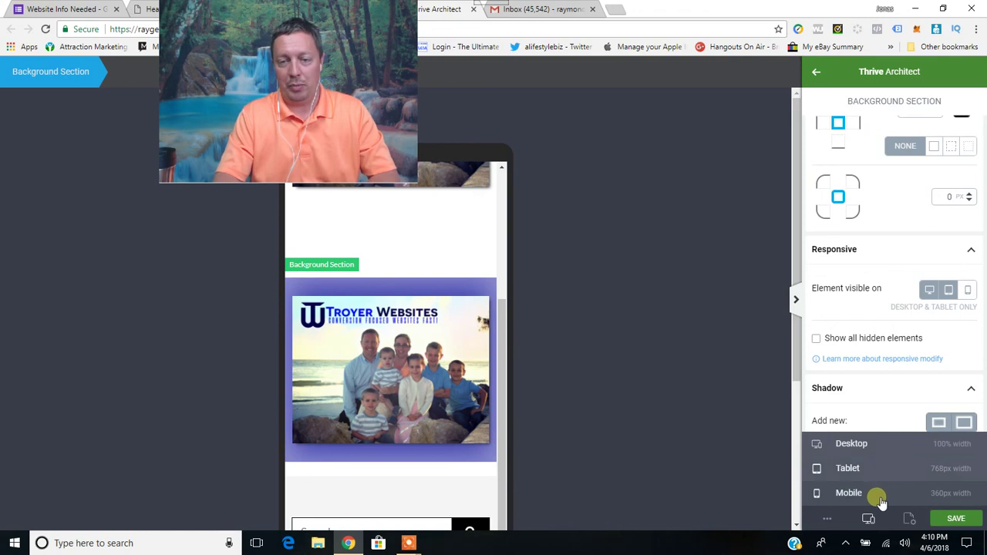
pyautogui.click(879, 470)
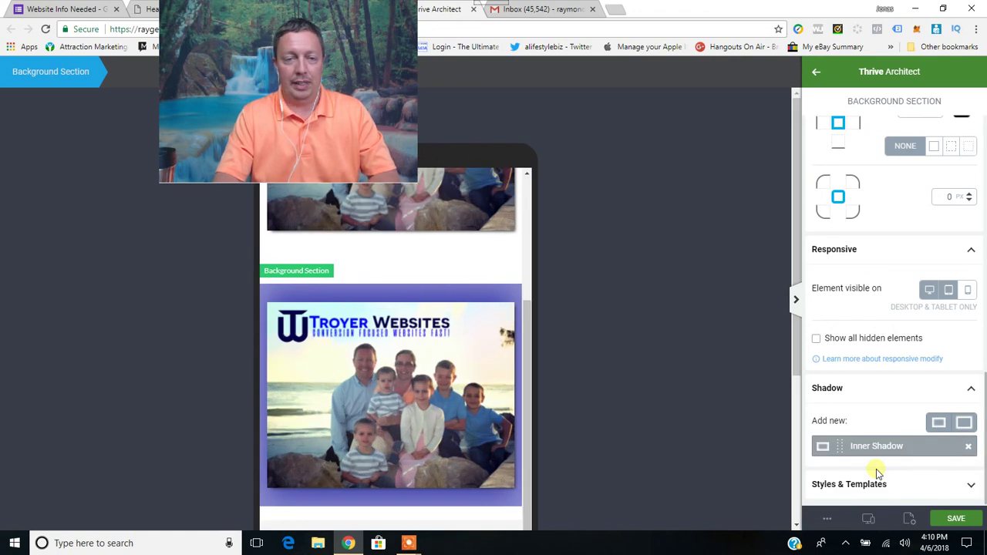
pyautogui.scroll(5, 579, 392)
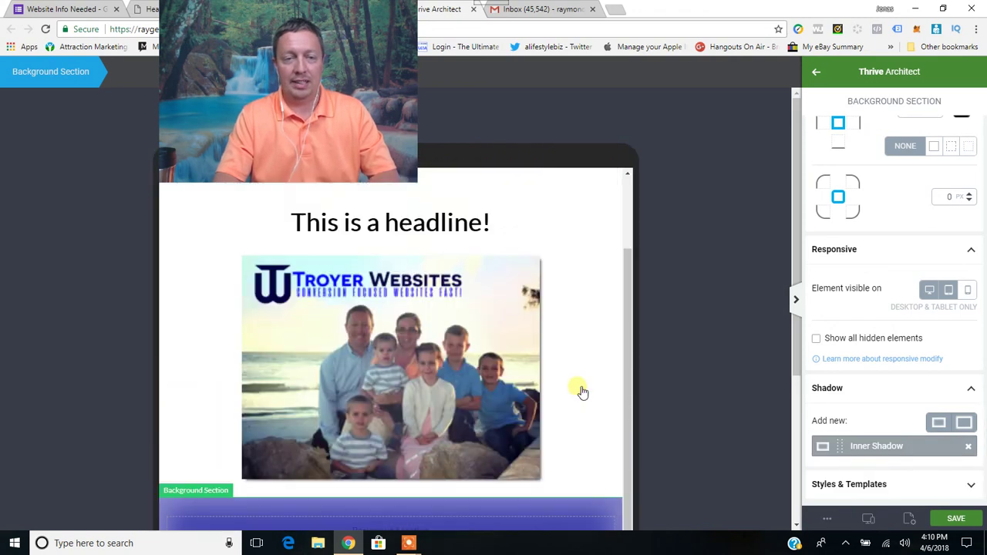
pyautogui.scroll(-3, 583, 402)
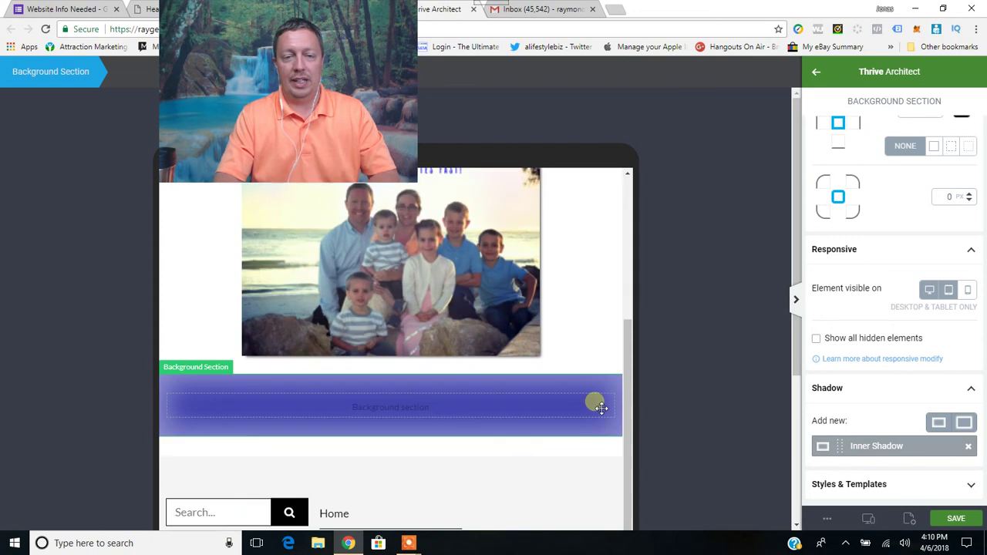
pyautogui.click(870, 518)
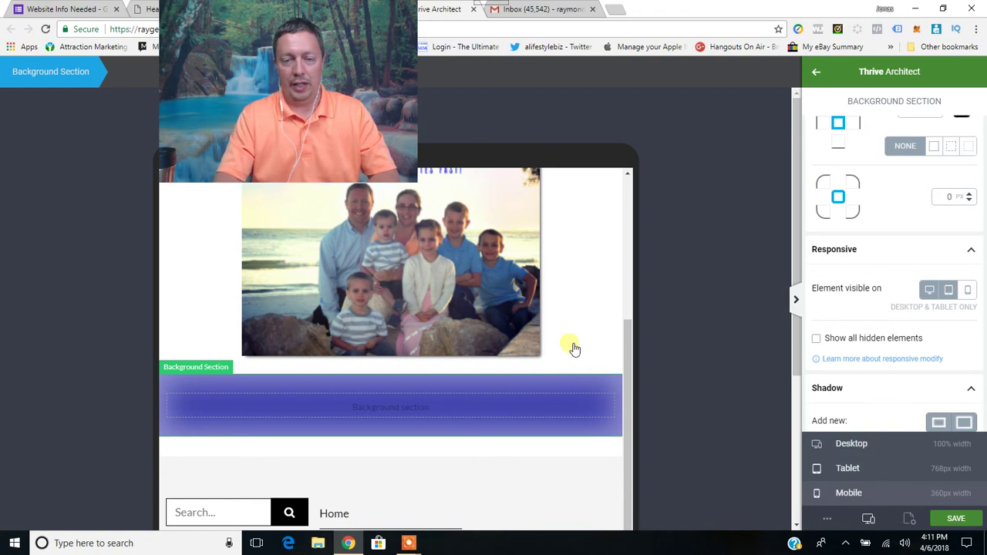
pyautogui.click(851, 443)
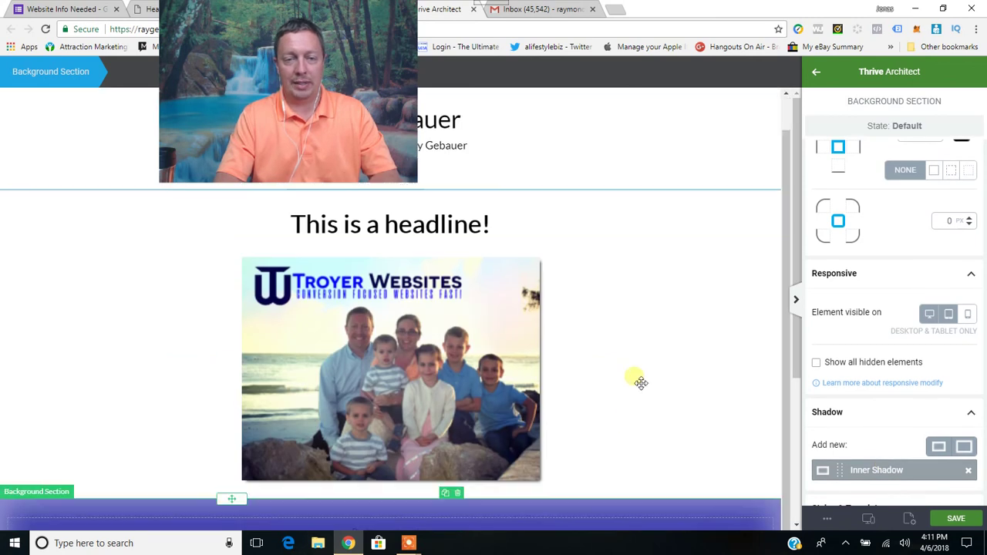
pyautogui.scroll(-2, 616, 397)
pyautogui.scroll(3, 647, 370)
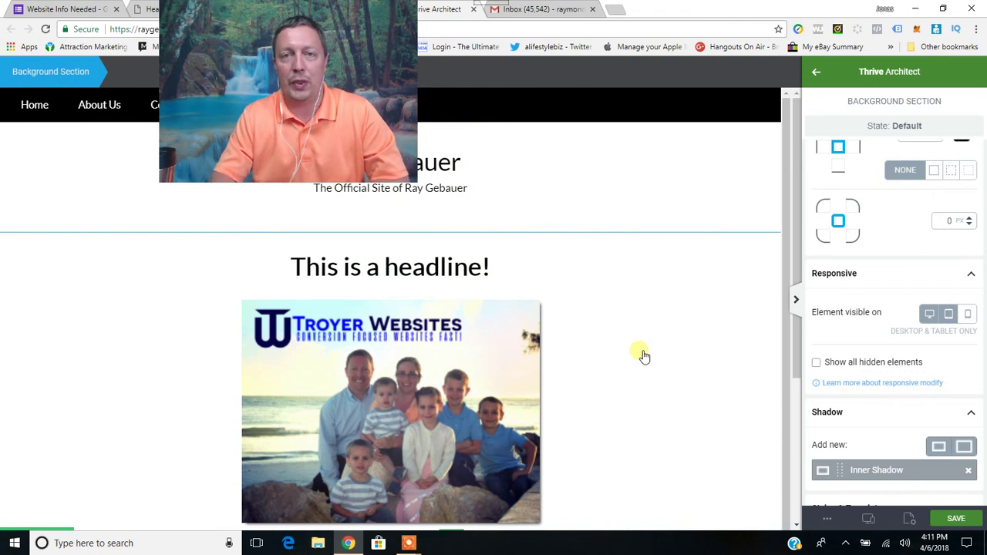
# - Close the background section's settings and save the page
pyautogui.click(817, 72)
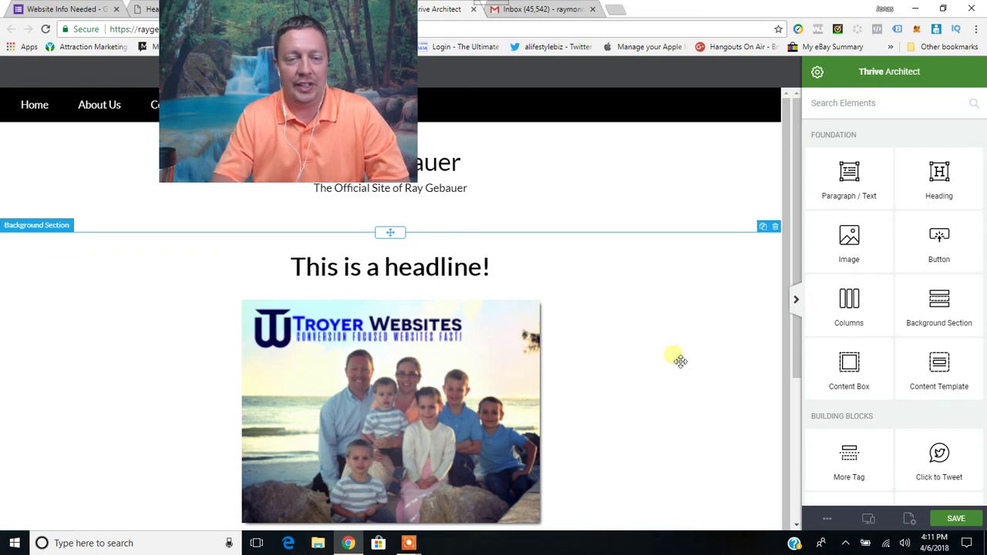
pyautogui.click(955, 518)
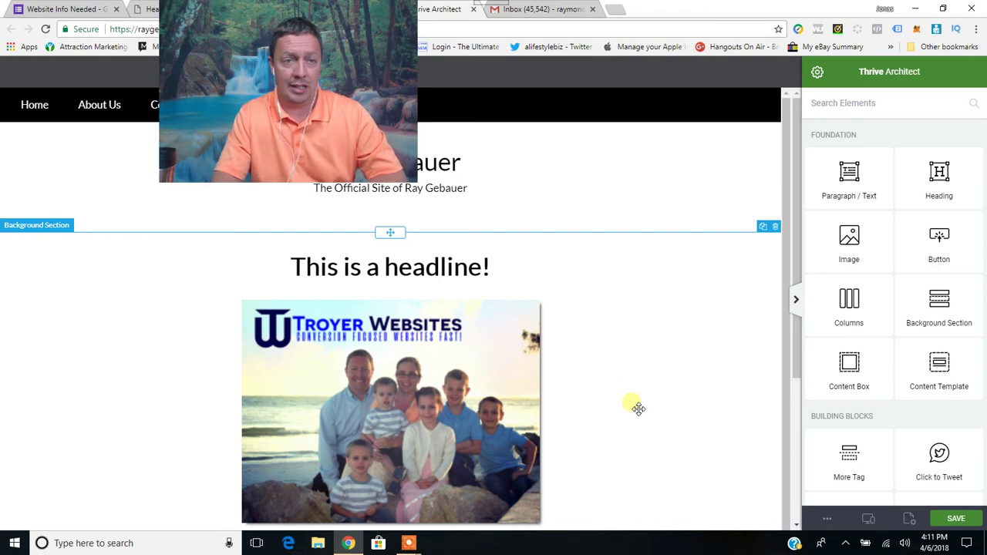
pyautogui.scroll(-2, 644, 395)
pyautogui.scroll(2, 650, 383)
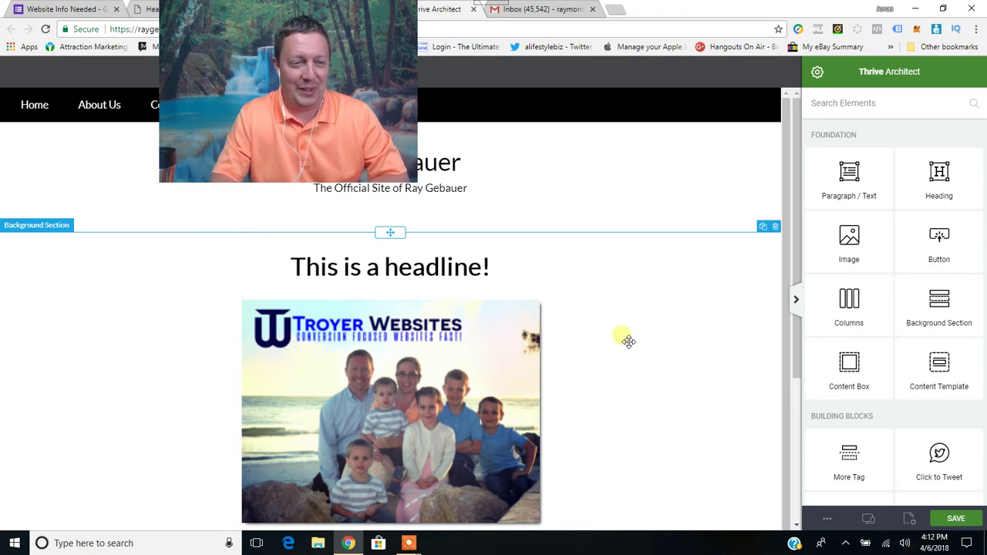
pyautogui.scroll(-3, 645, 319)
pyautogui.scroll(3, 659, 305)
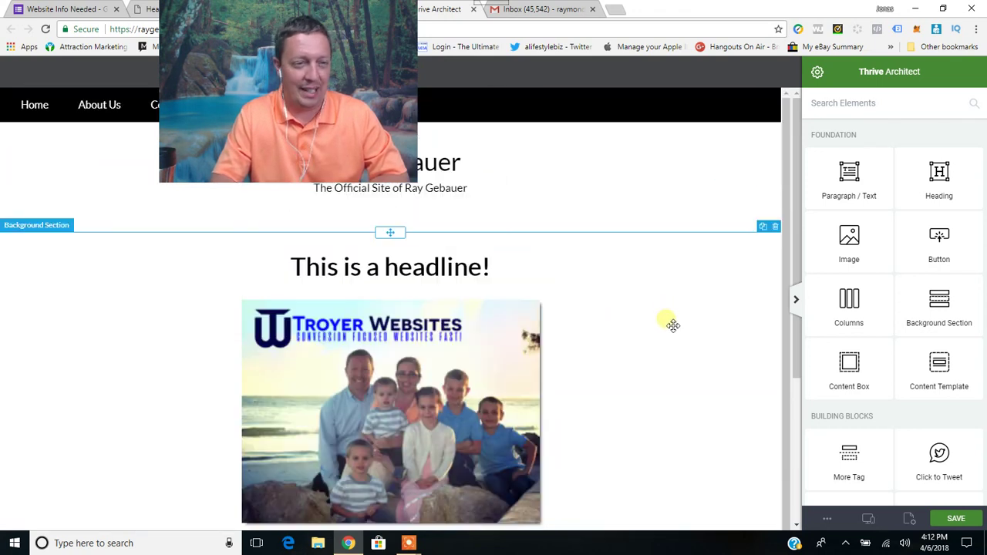